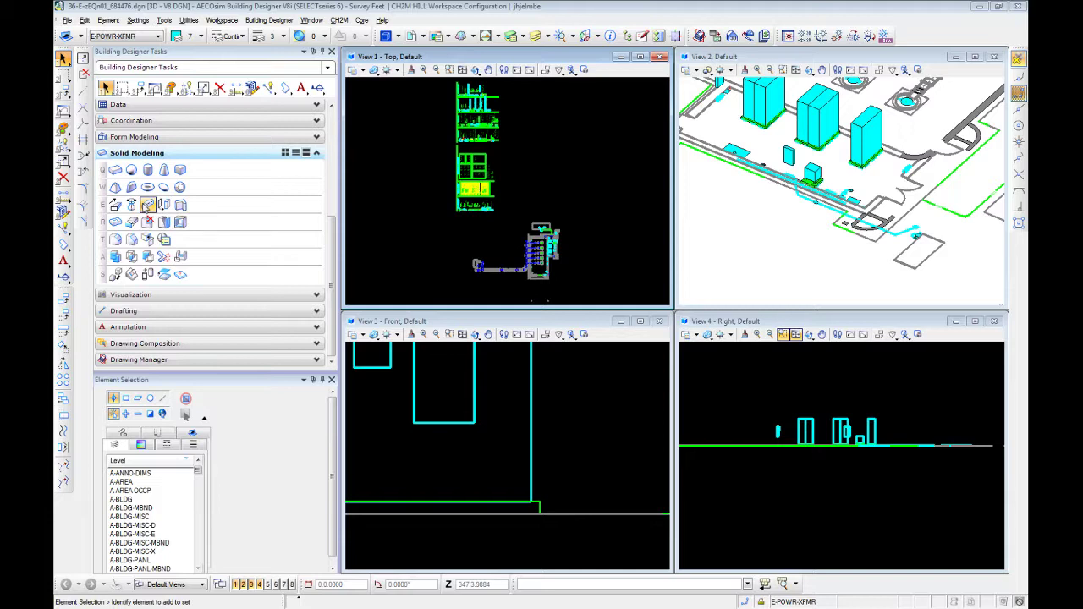
Set the active level to E-NPLT.
left_click(158, 37)
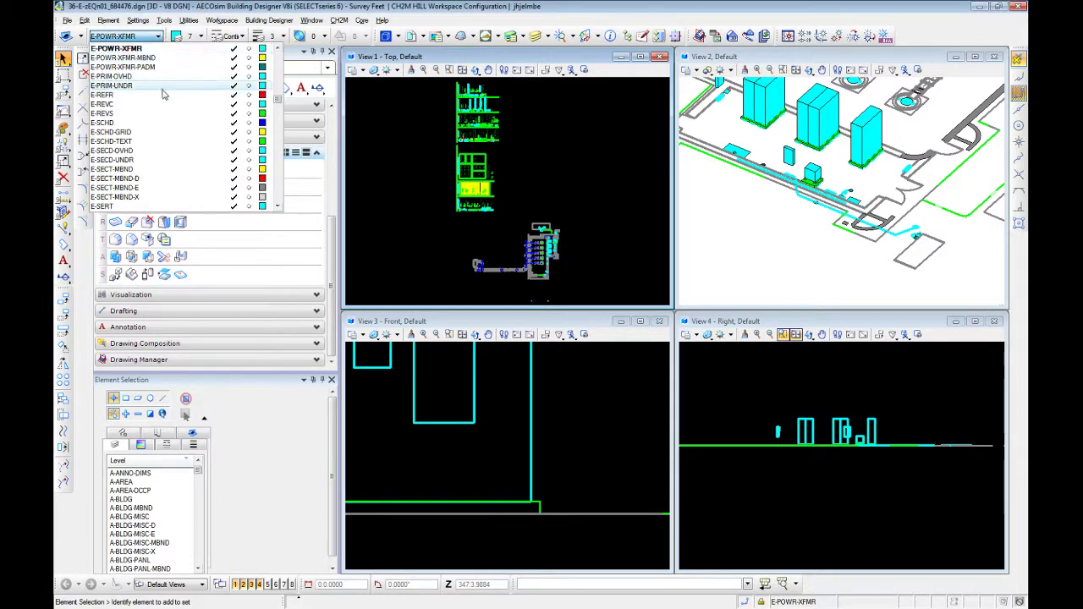
scroll(164, 95, "up", 8)
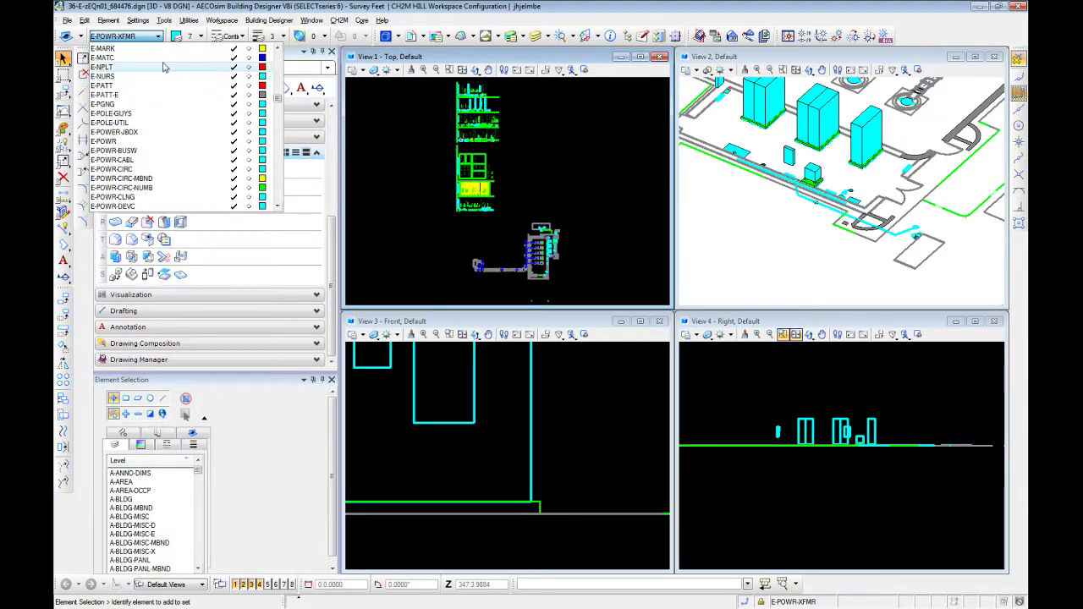
left_click(166, 68)
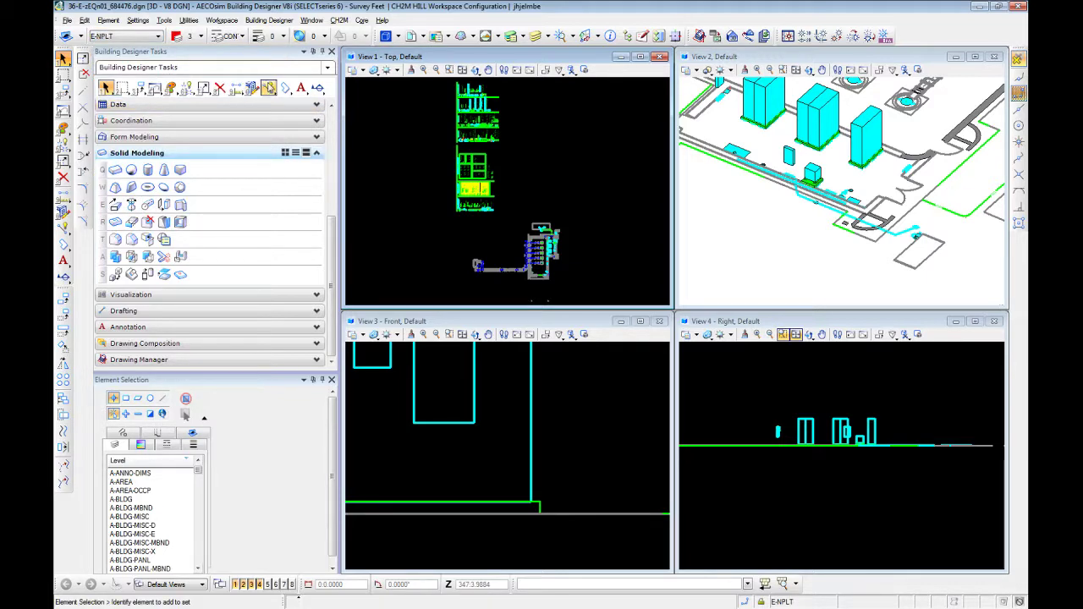
Draw a SmartLine from the green equipment pad's corner straight along the trench edge to the wall line beyond the curved section.
left_click(269, 88)
scroll(914, 158, "up", 2)
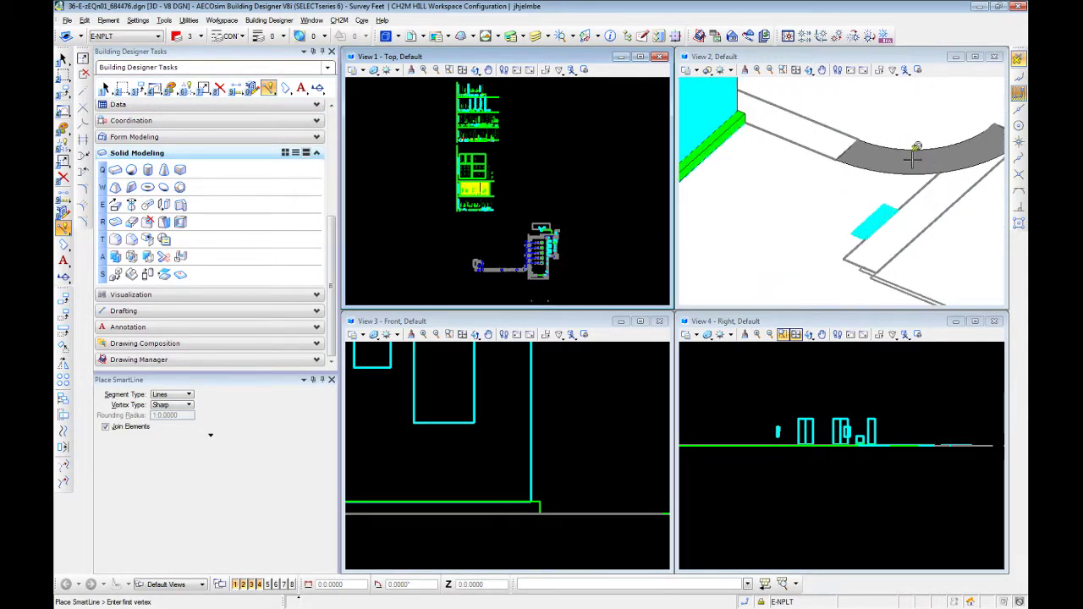
scroll(905, 162, "up", 2)
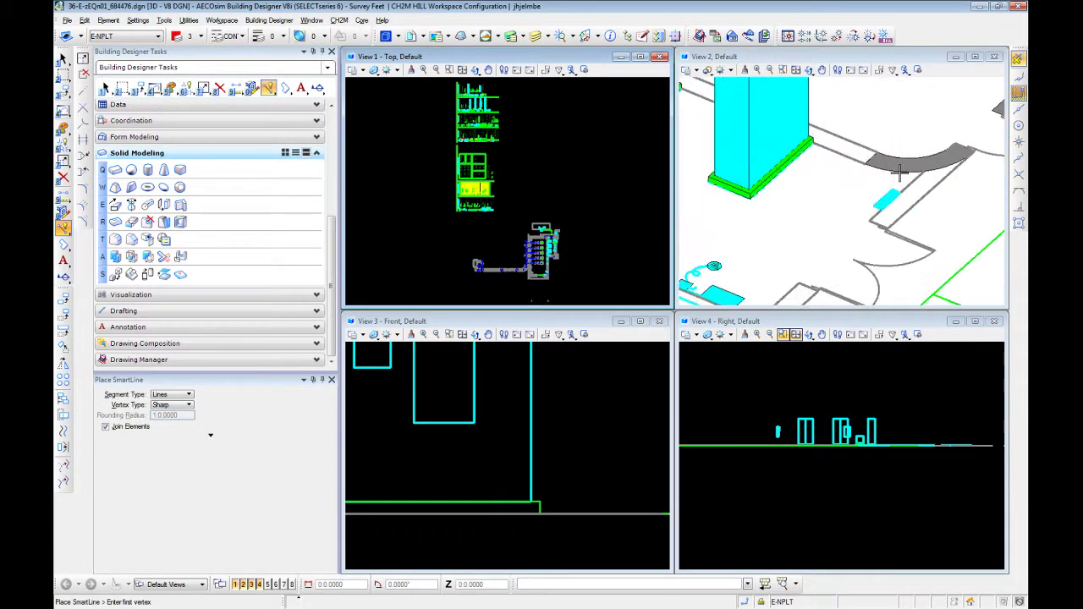
left_click(811, 138)
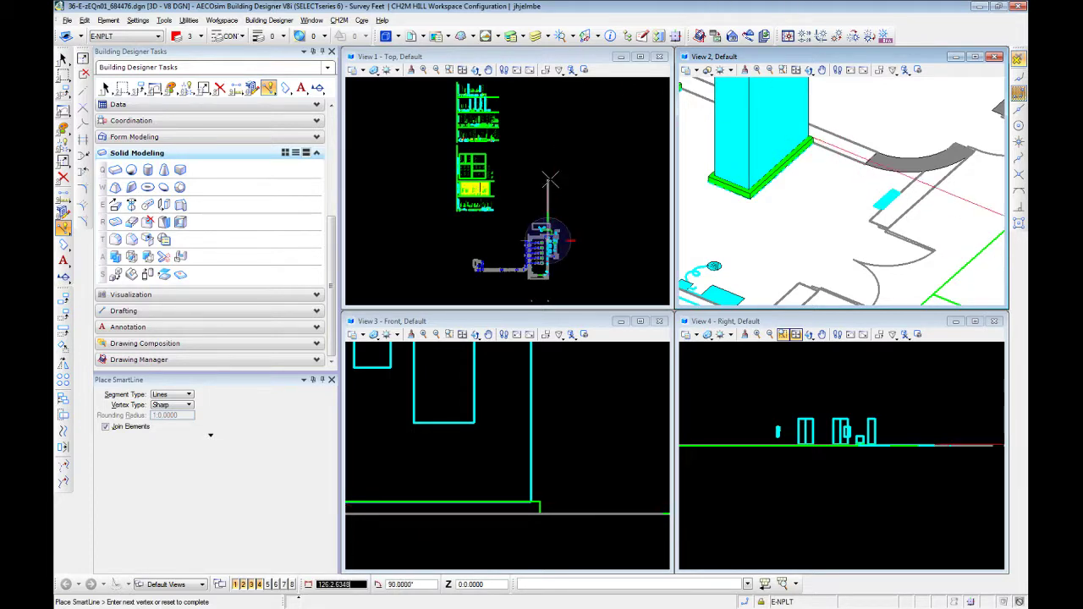
scroll(550, 181, "up", 3)
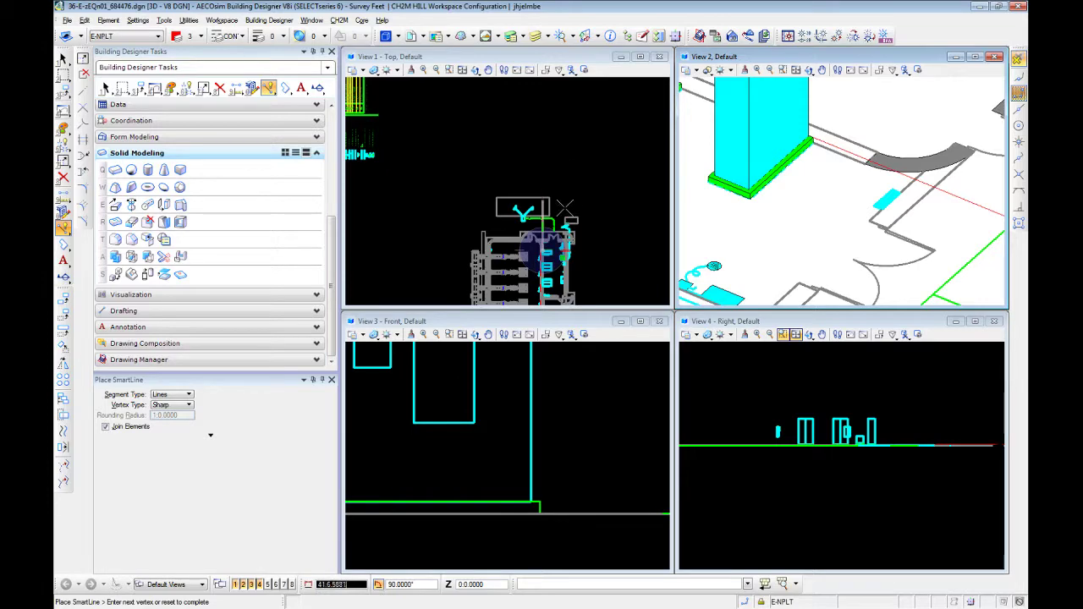
scroll(543, 249, "up", 3)
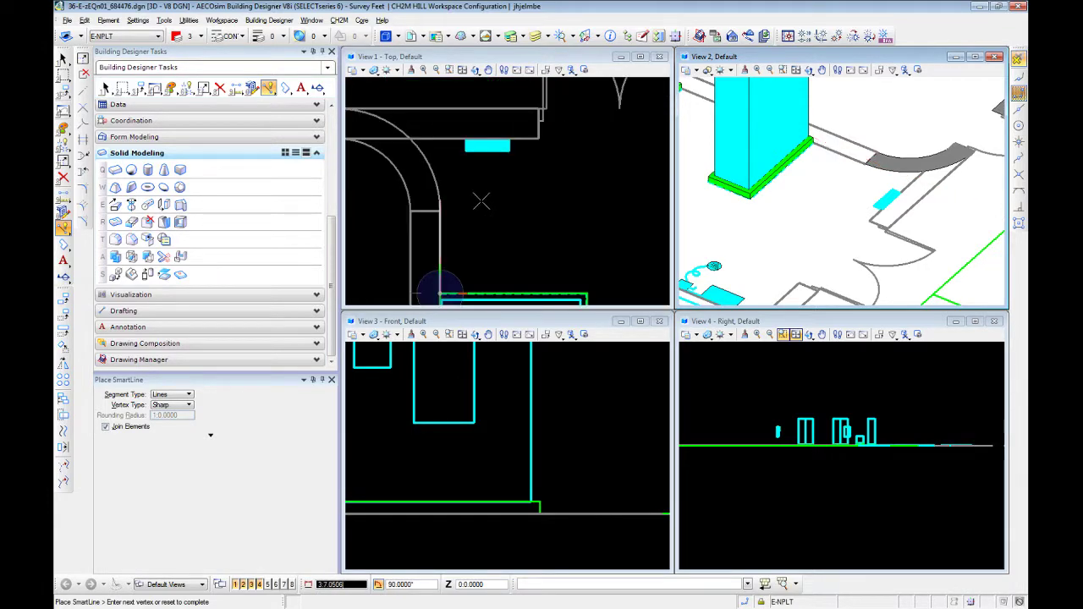
scroll(482, 202, "down", 2)
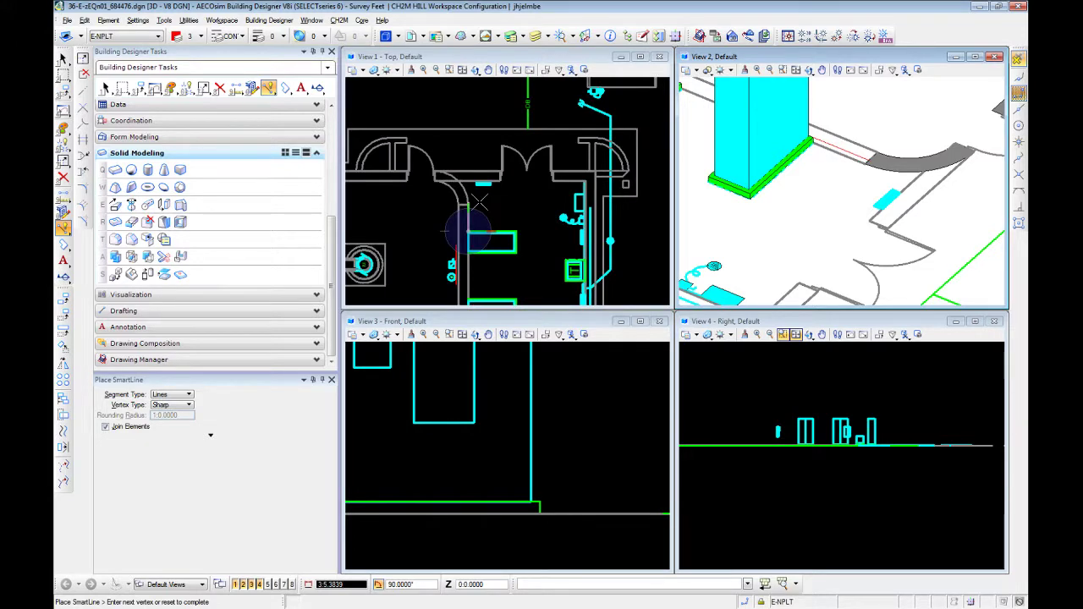
scroll(474, 191, "up", 3)
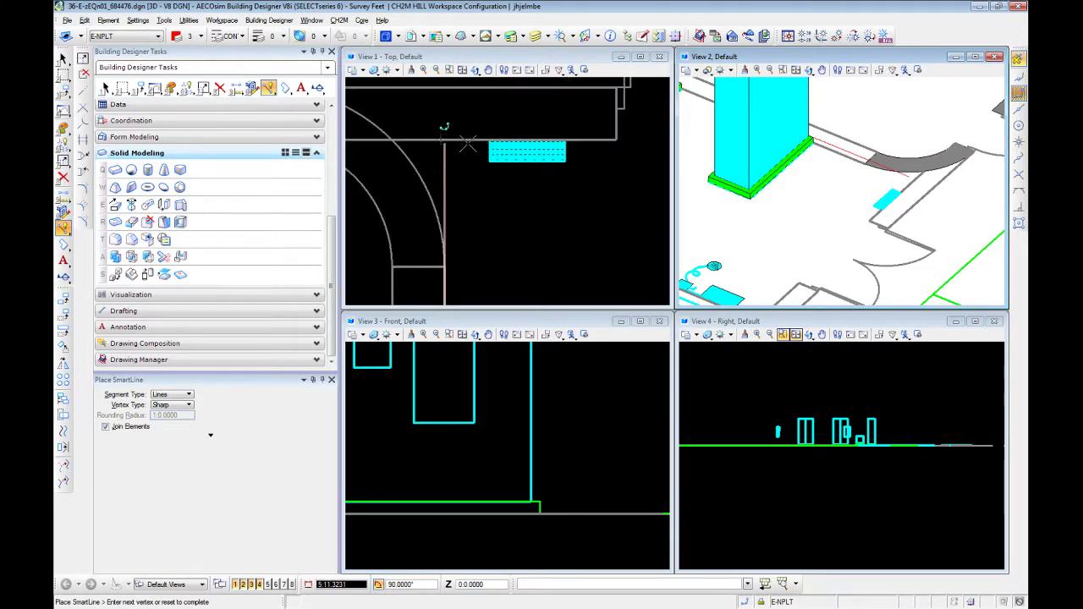
middle_click(441, 139)
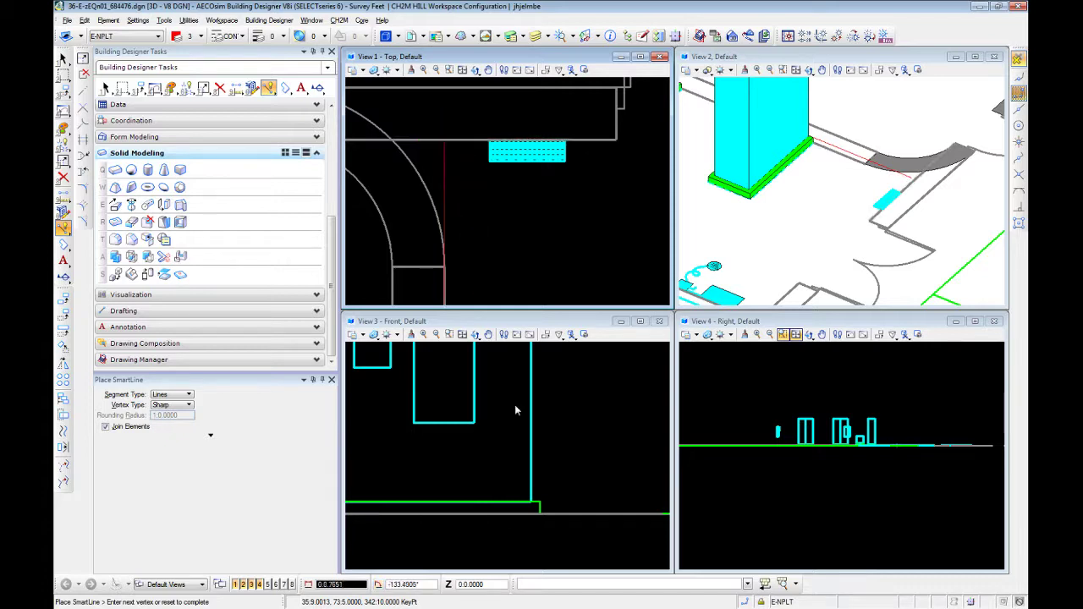
Add a vertical segment rising 10 ft from the path's end at the wall line and finish the SmartLine.
scroll(541, 411, "down", 5)
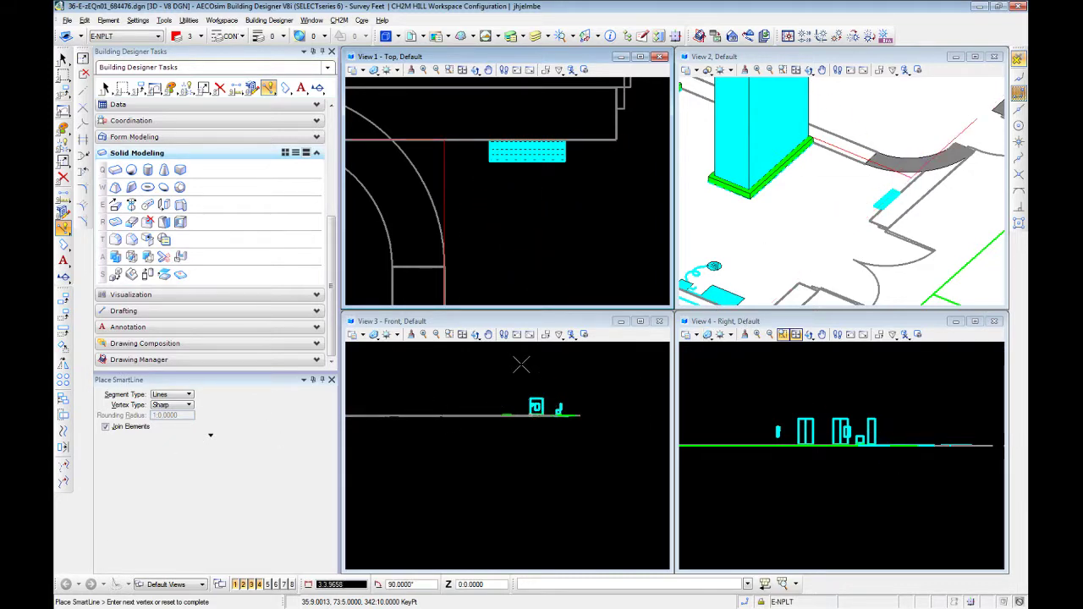
left_click(528, 321)
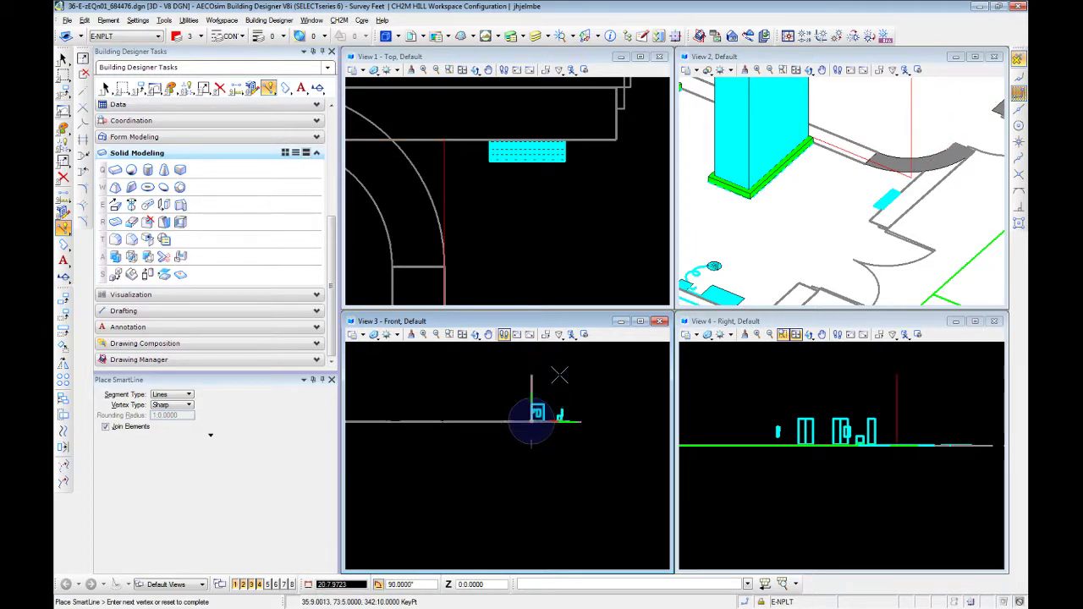
type("10")
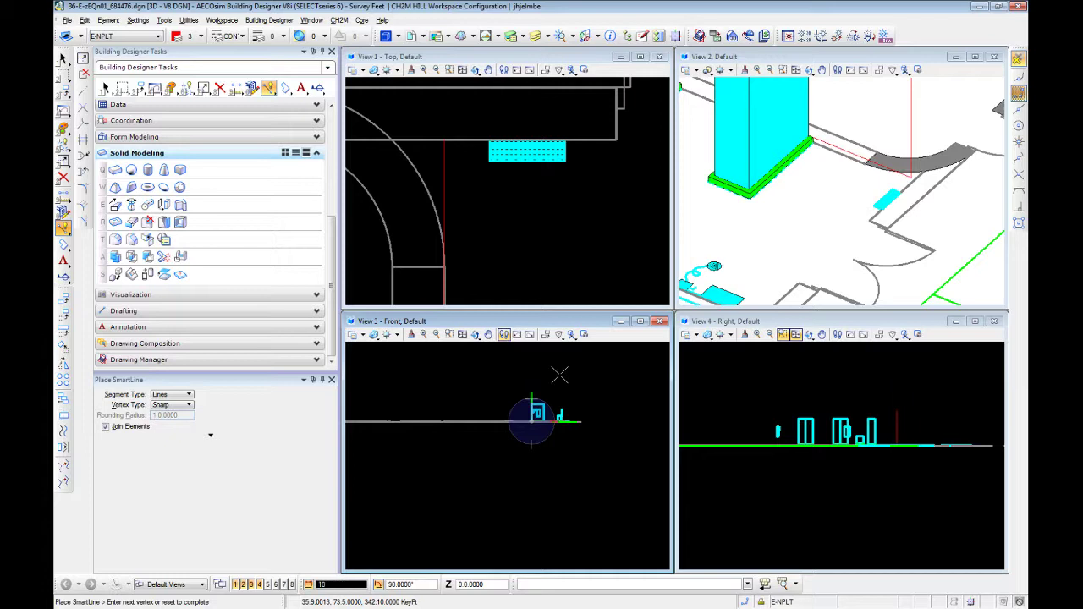
left_click(502, 376)
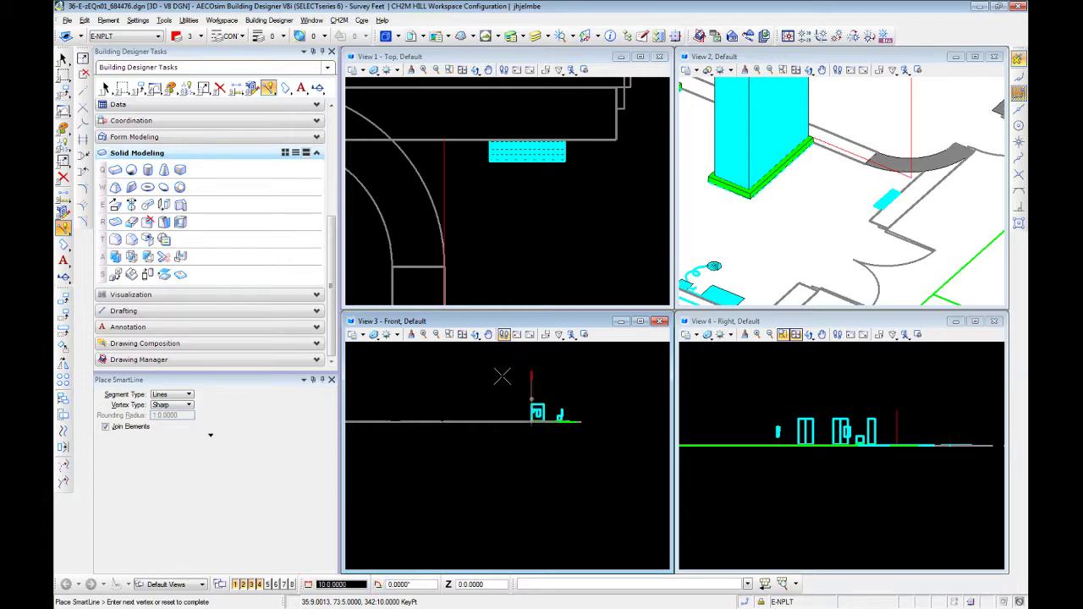
right_click(452, 376)
key("Escape")
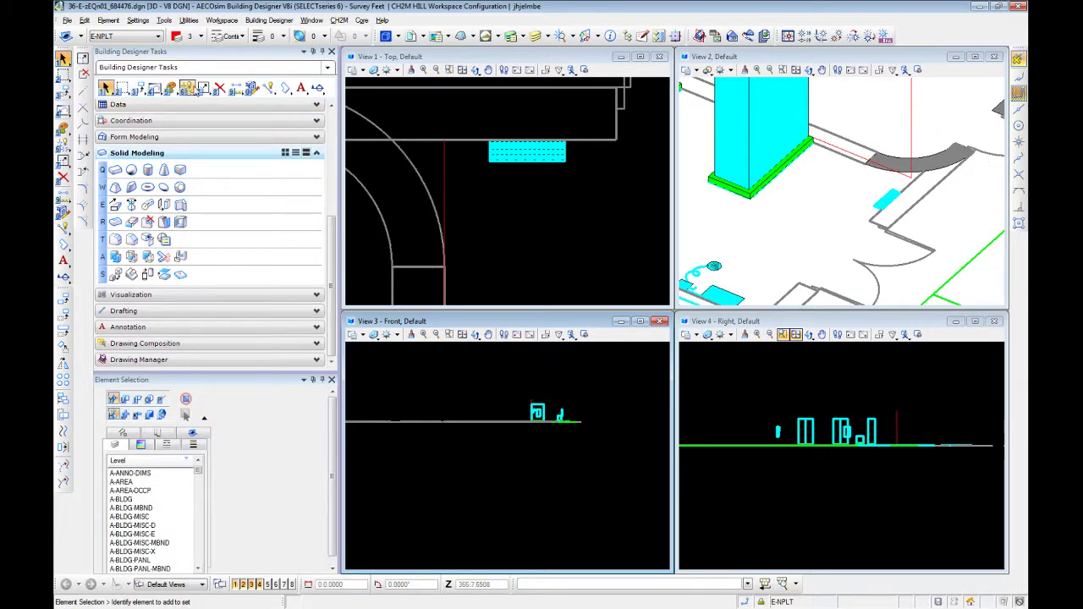
Examine the SmartLine placement settings, including element joining and the available vertex types.
left_click(269, 89)
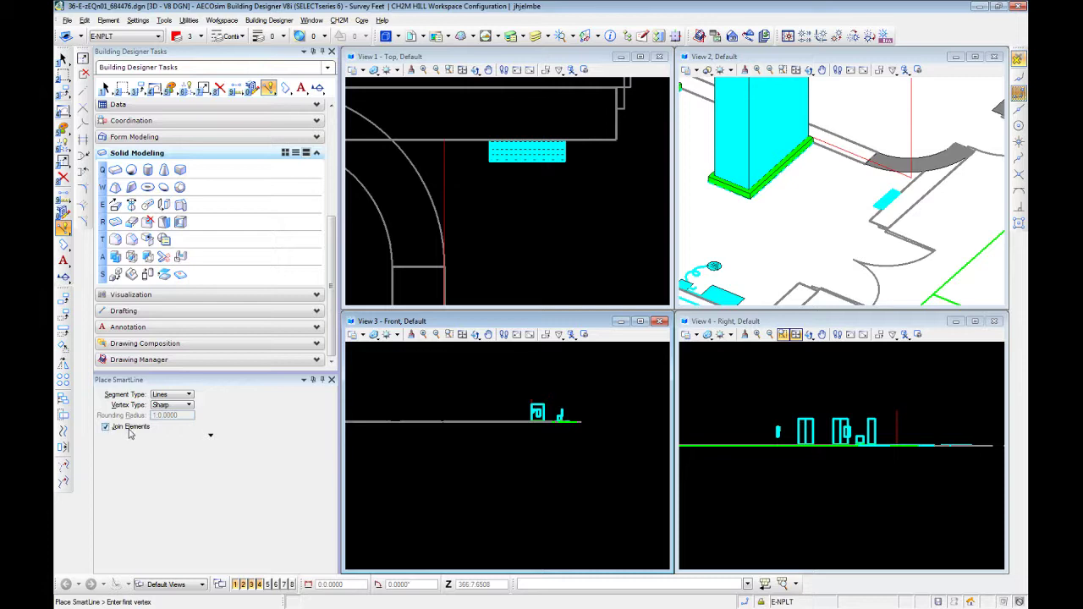
left_click(211, 435)
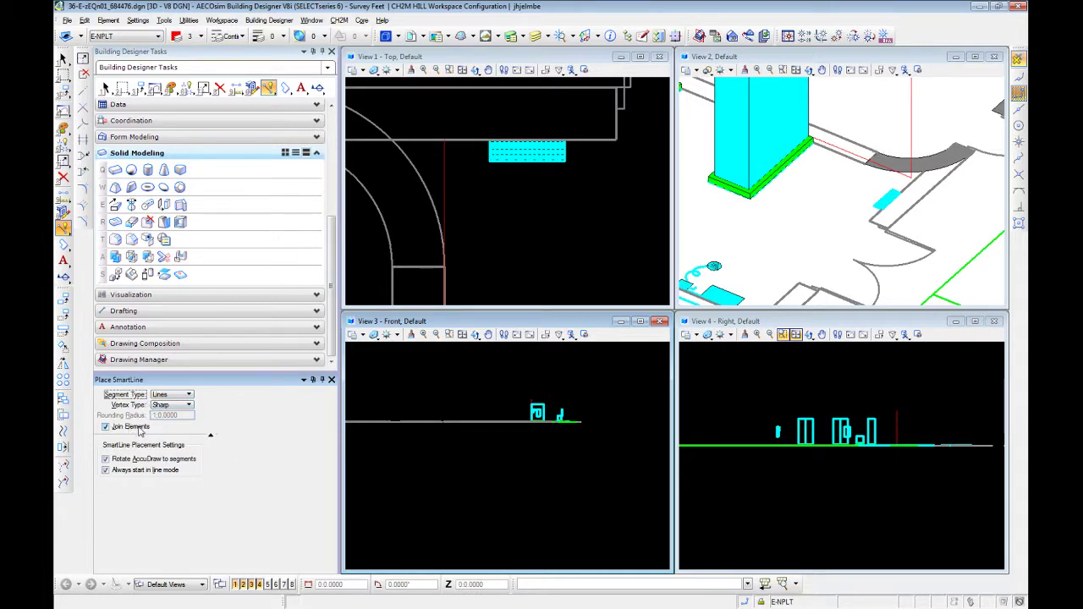
left_click(166, 406)
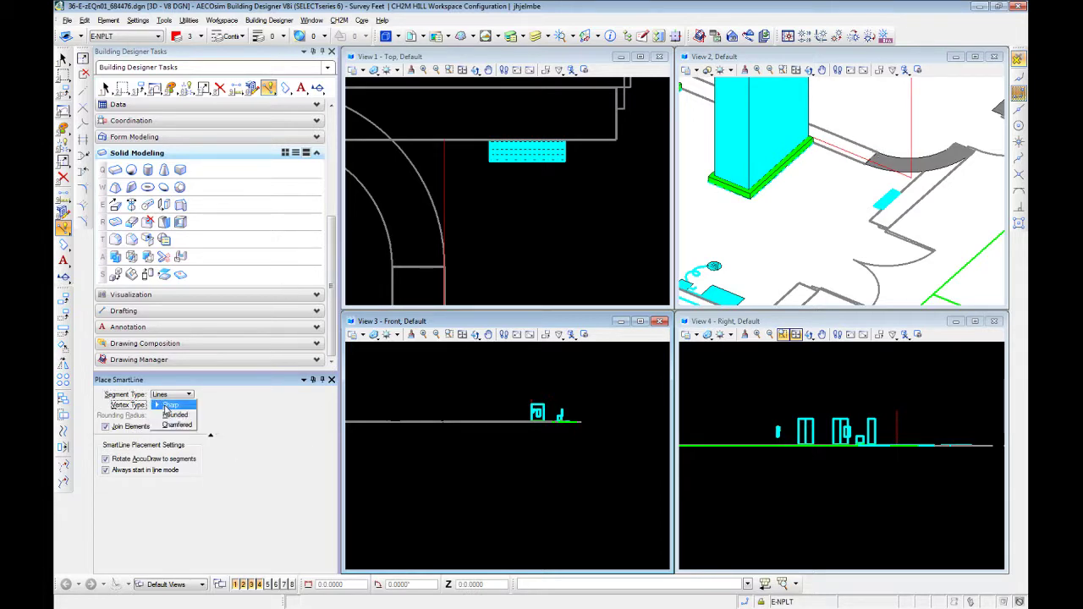
left_click(257, 418)
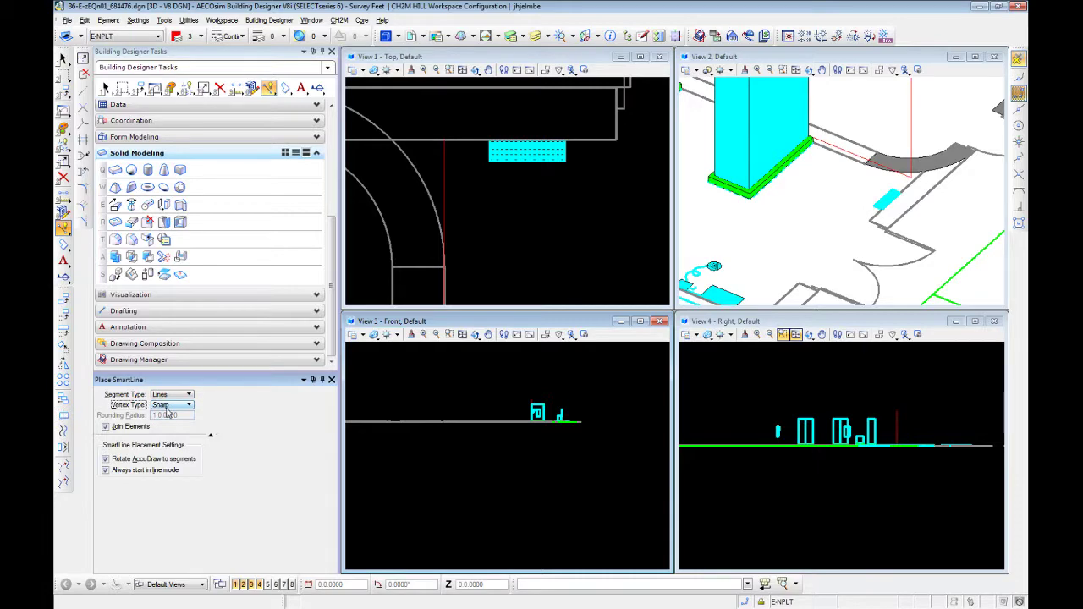
key("Escape")
Select the red path to check that its horizontal and vertical segments form one element, then clear the selection.
left_click(835, 149)
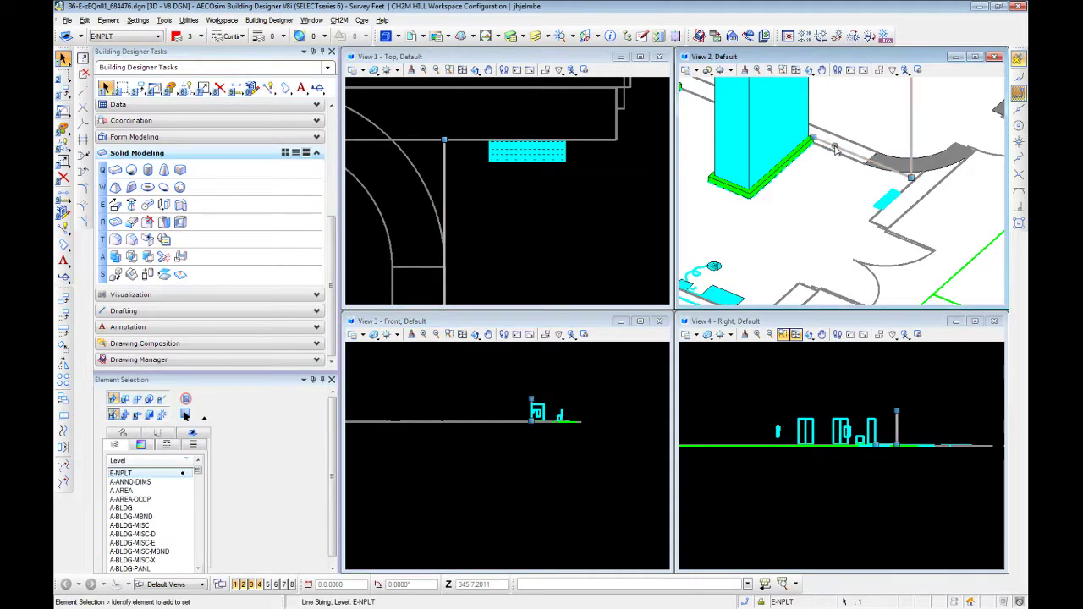
scroll(835, 149, "down", 3)
scroll(825, 149, "up", 4)
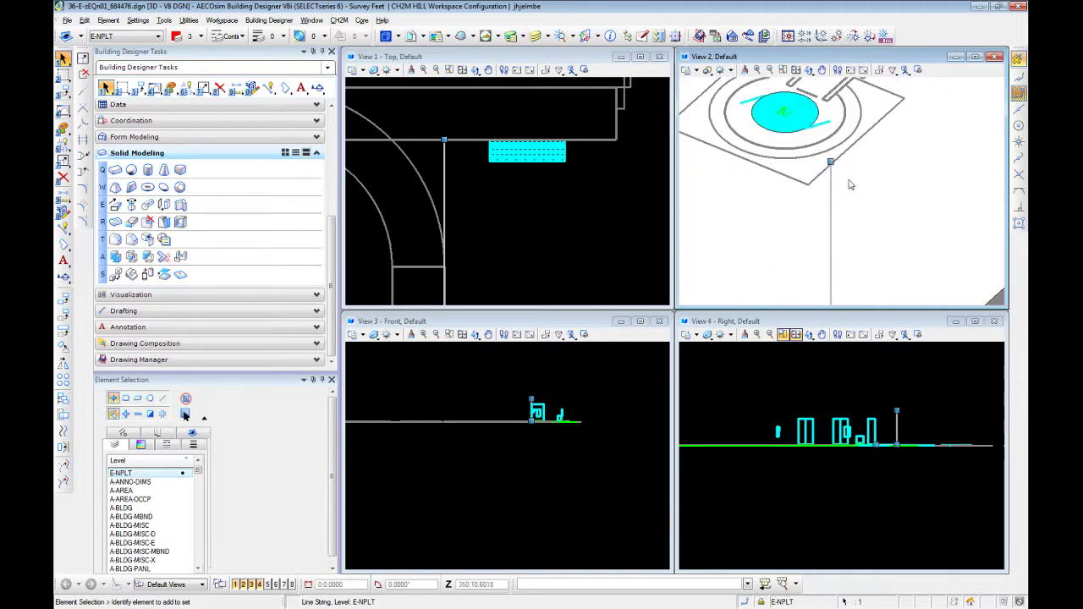
left_click(851, 185)
scroll(850, 183, "down", 3)
scroll(853, 210, "up", 3)
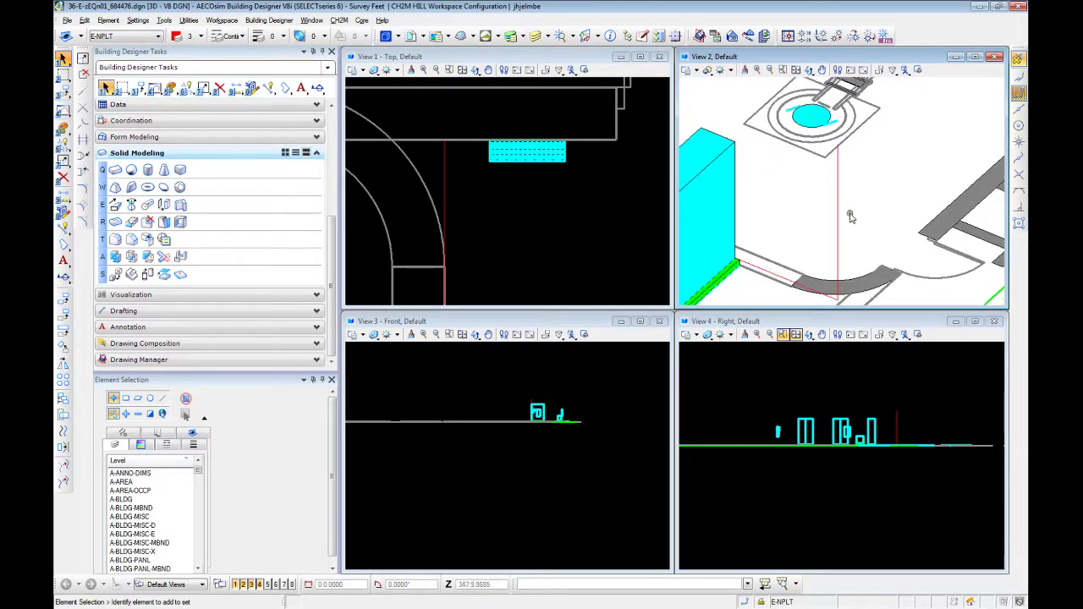
left_click(837, 229)
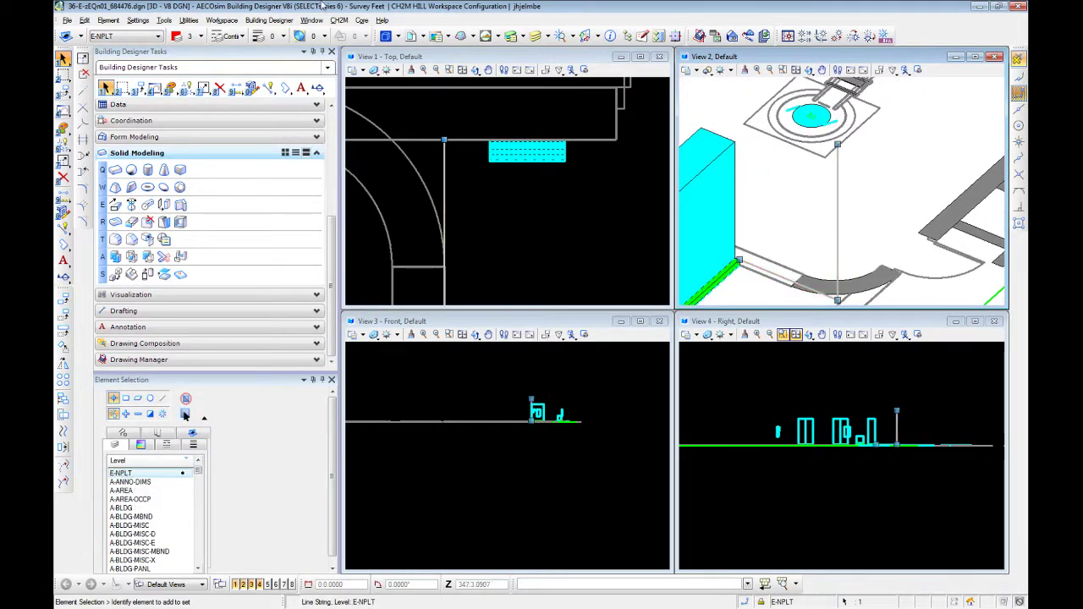
left_click(461, 238)
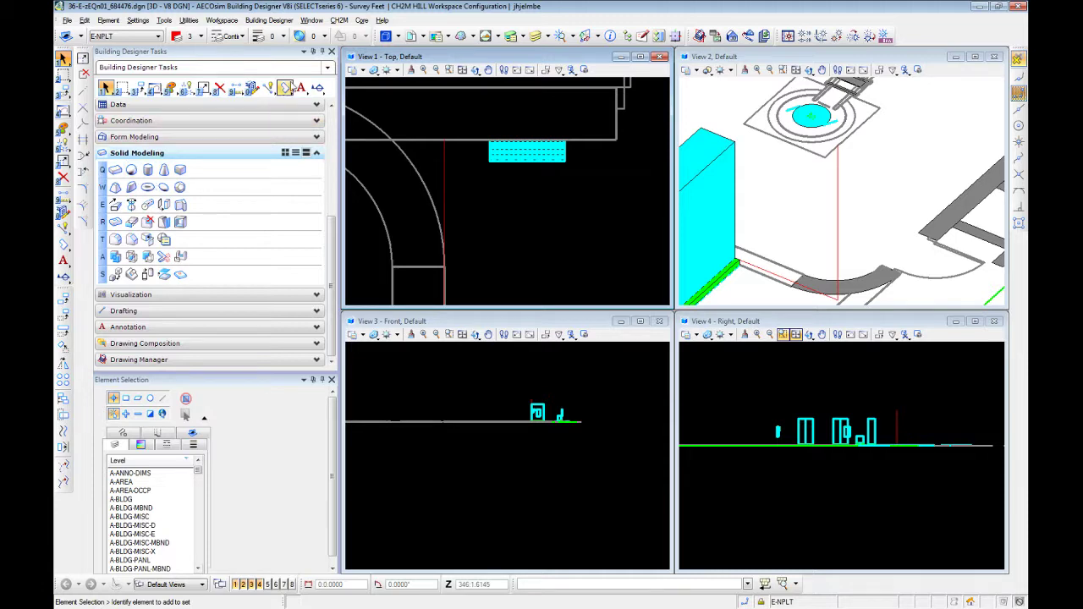
left_click(286, 90)
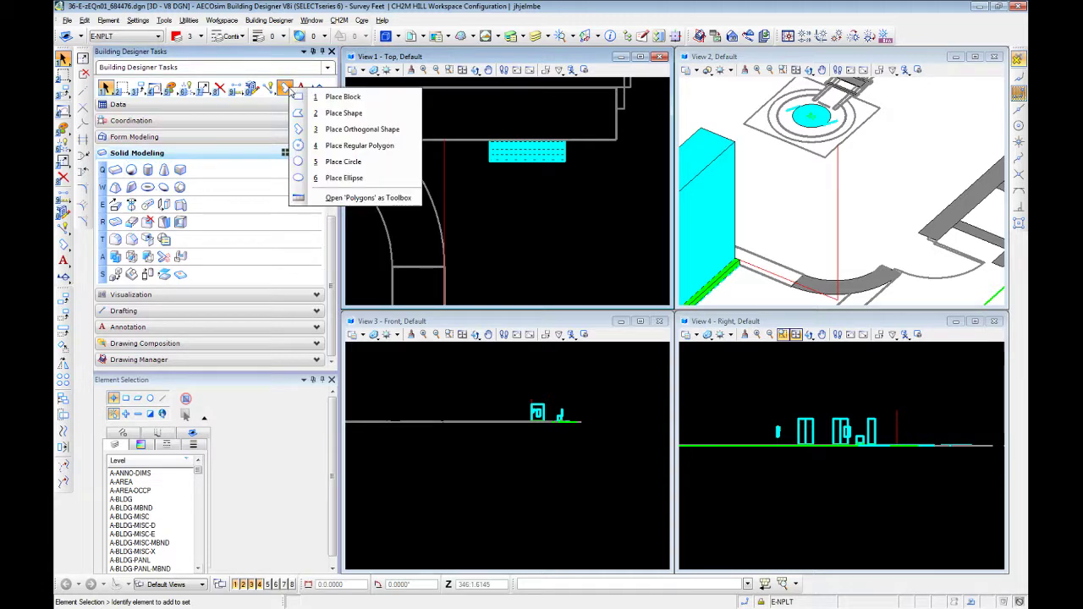
left_click(365, 164)
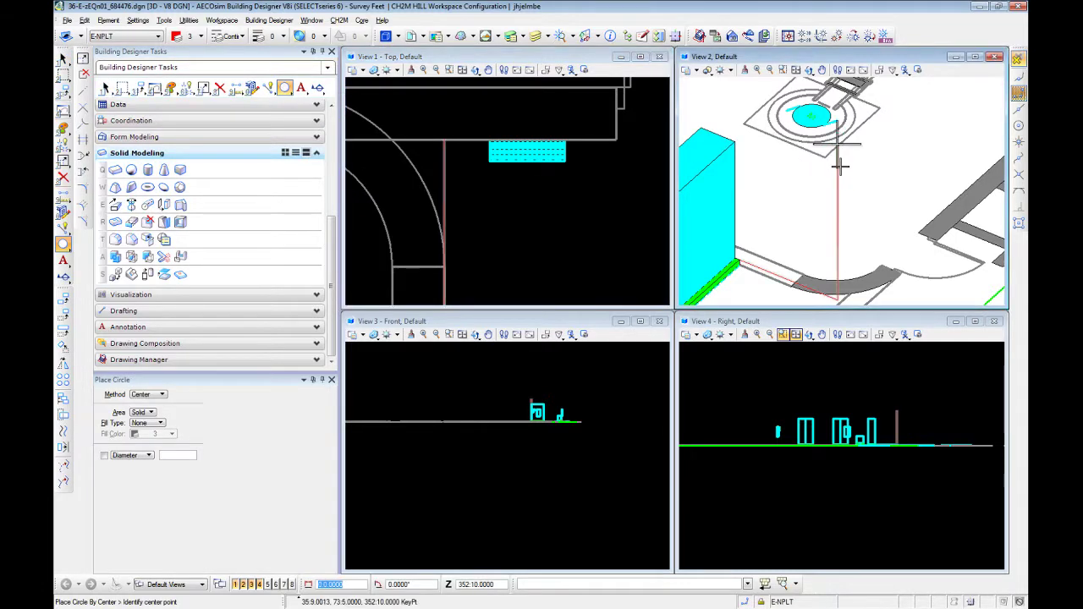
left_click(838, 163)
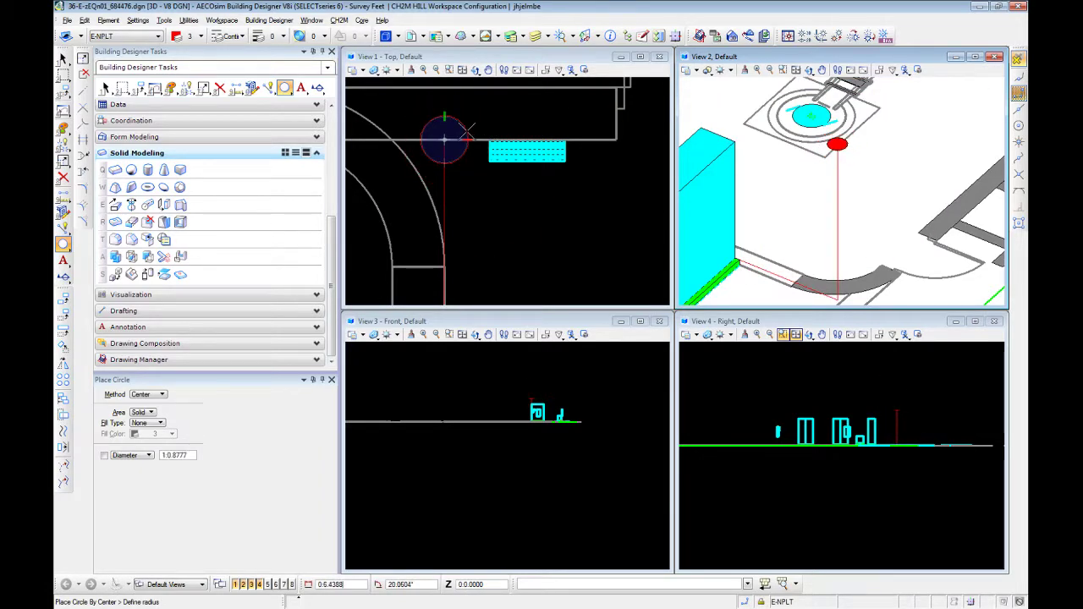
left_click(61, 60)
Set the active level to E-CIRC-CTRL.
left_click(127, 36)
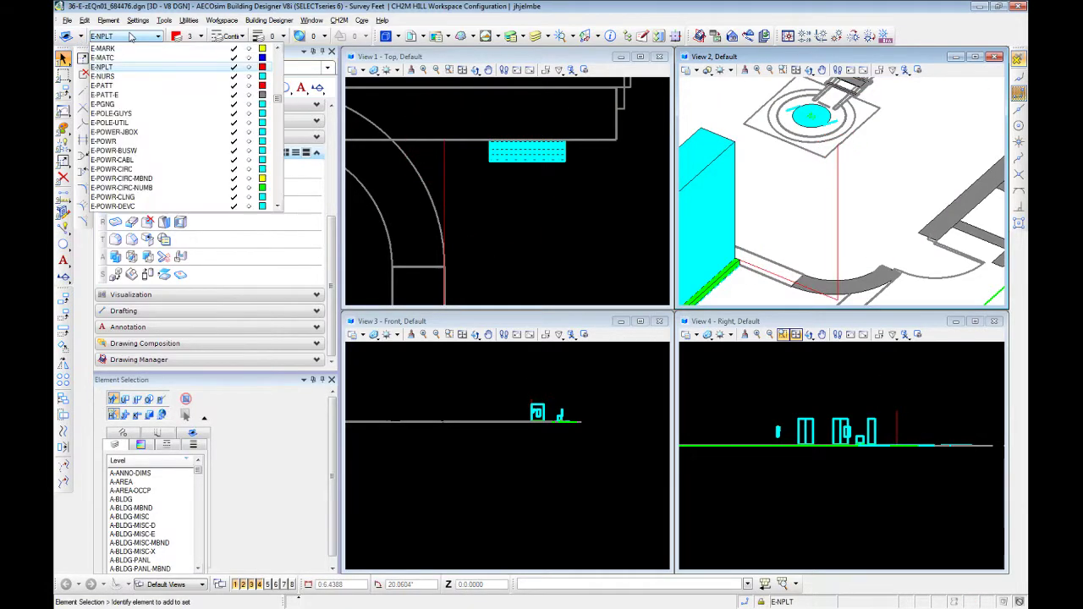
scroll(136, 152, "up", 8)
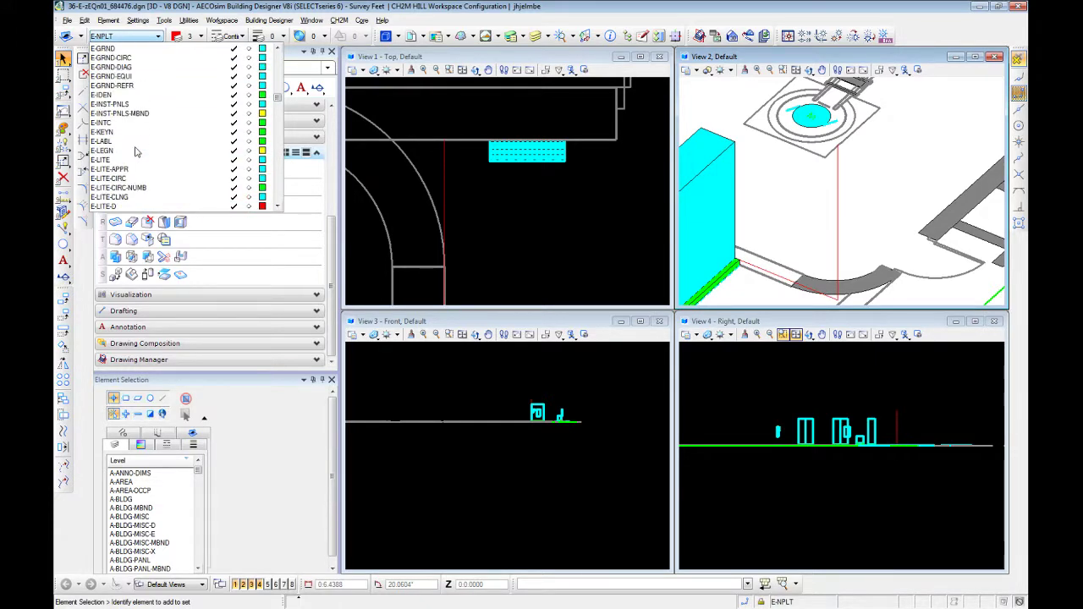
scroll(135, 152, "up", 4)
scroll(135, 153, "up", 8)
scroll(135, 152, "up", 8)
scroll(136, 152, "up", 5)
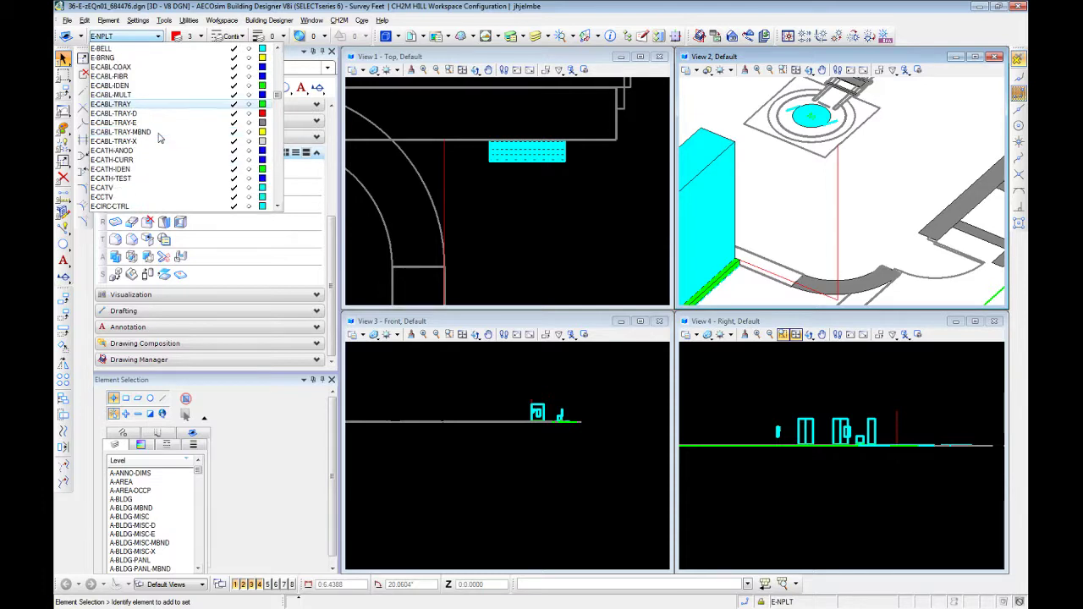
scroll(159, 138, "down", 4)
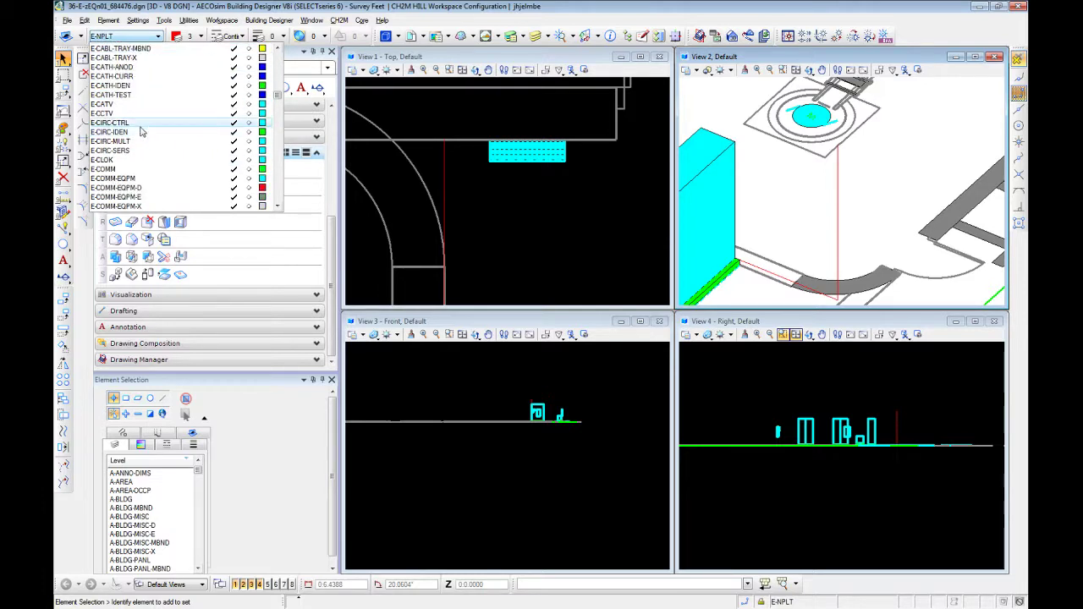
left_click(141, 125)
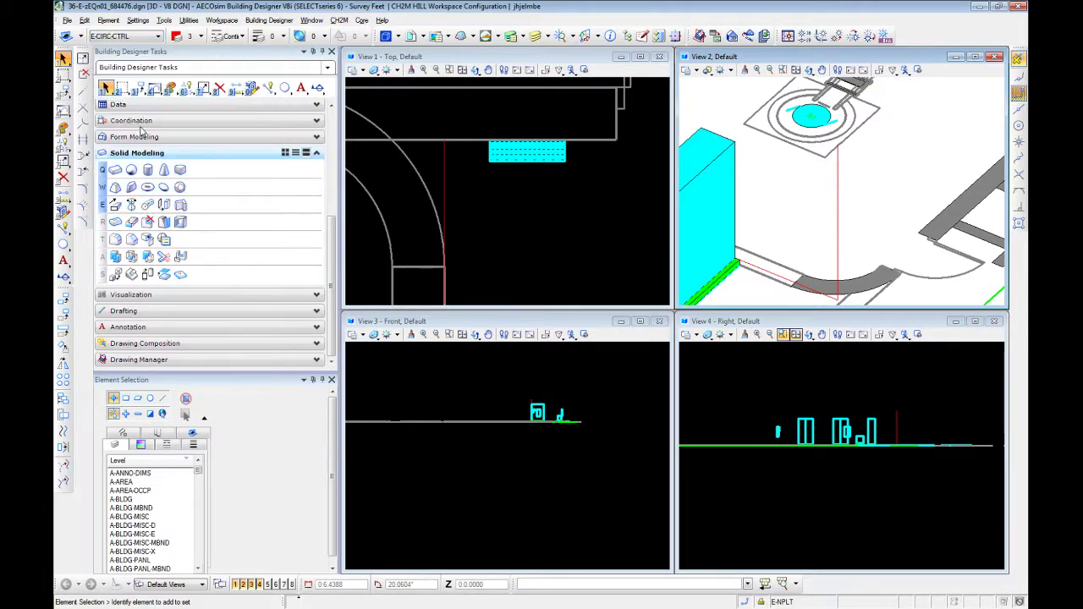
Place a circle with a 0.5 in radius centred on the top end of the vertical path segment, and check its selection.
left_click(284, 87)
middle_click(838, 168)
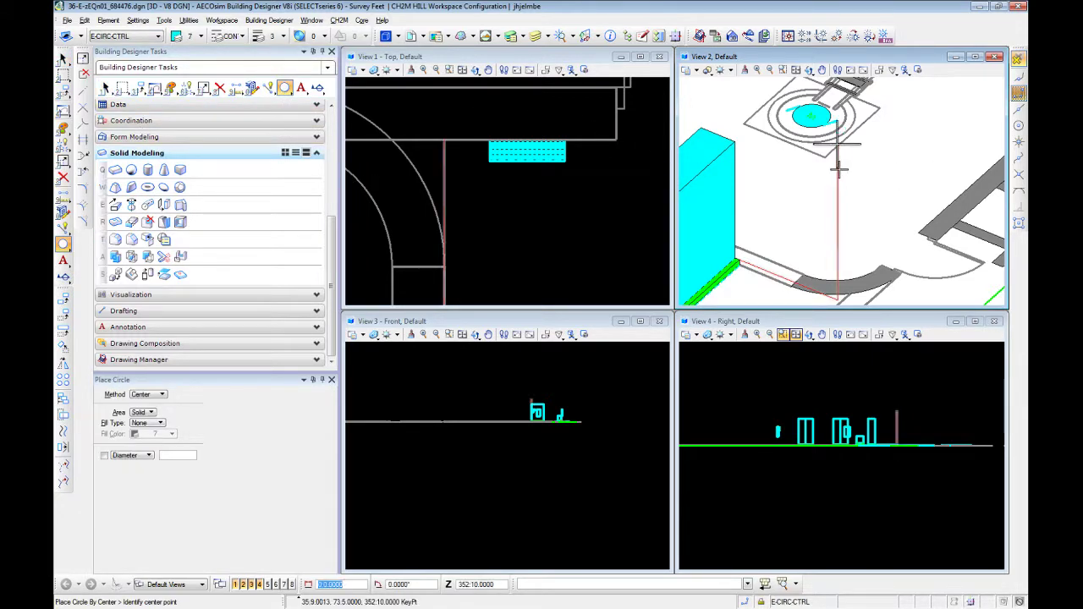
left_click(839, 168)
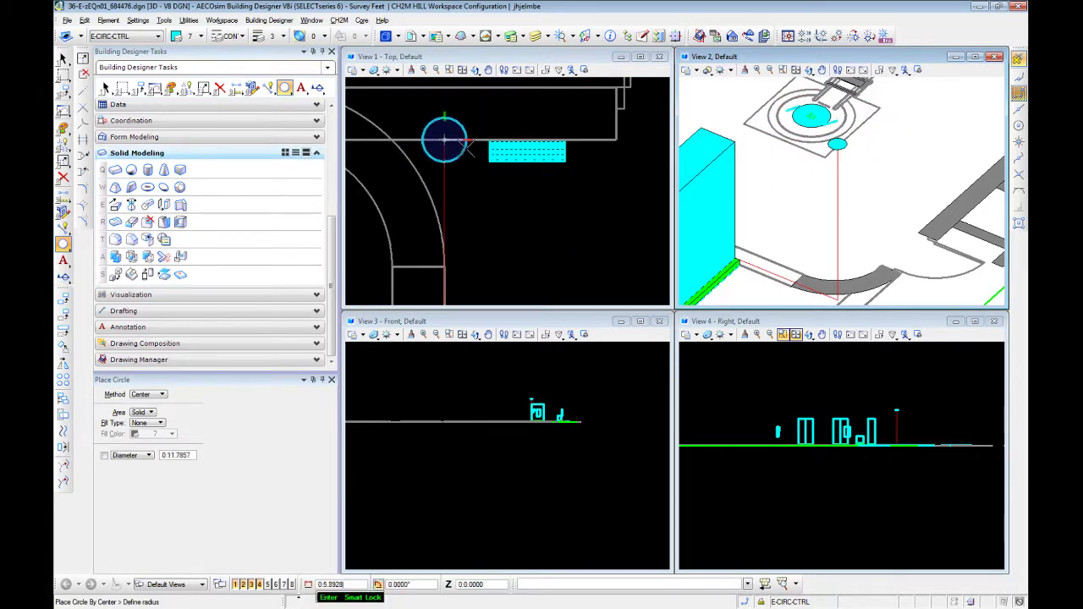
type("5")
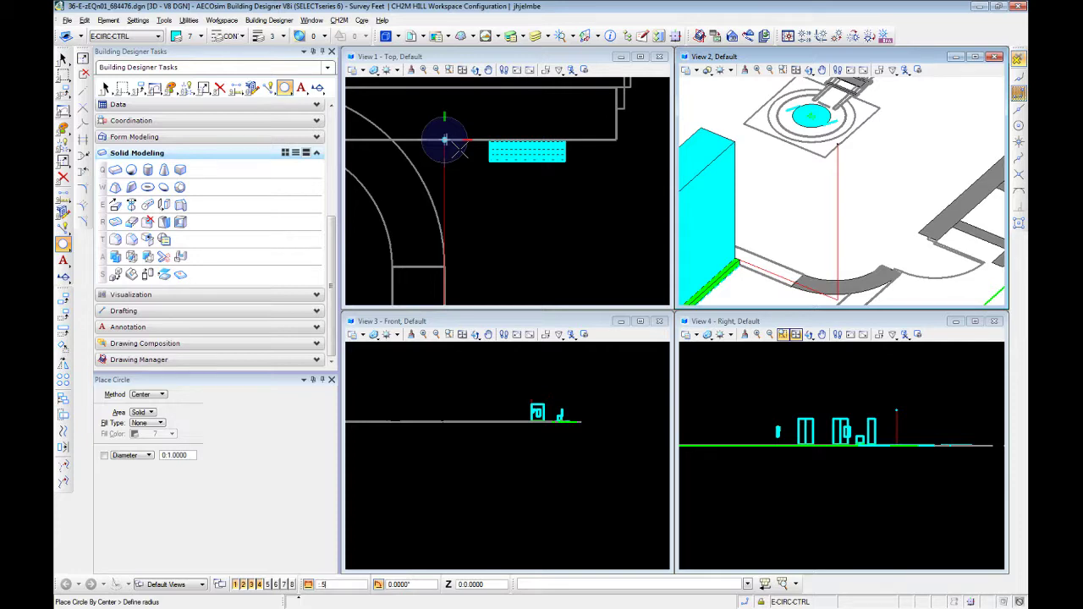
scroll(457, 148, "up", 2)
scroll(457, 146, "up", 2)
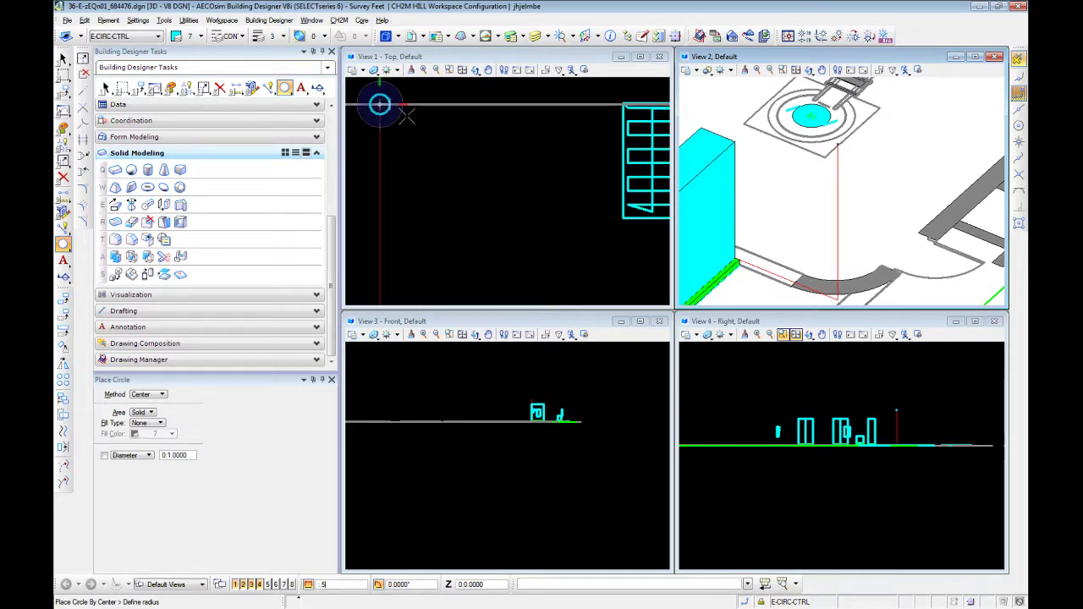
left_click(105, 457)
left_click(453, 155)
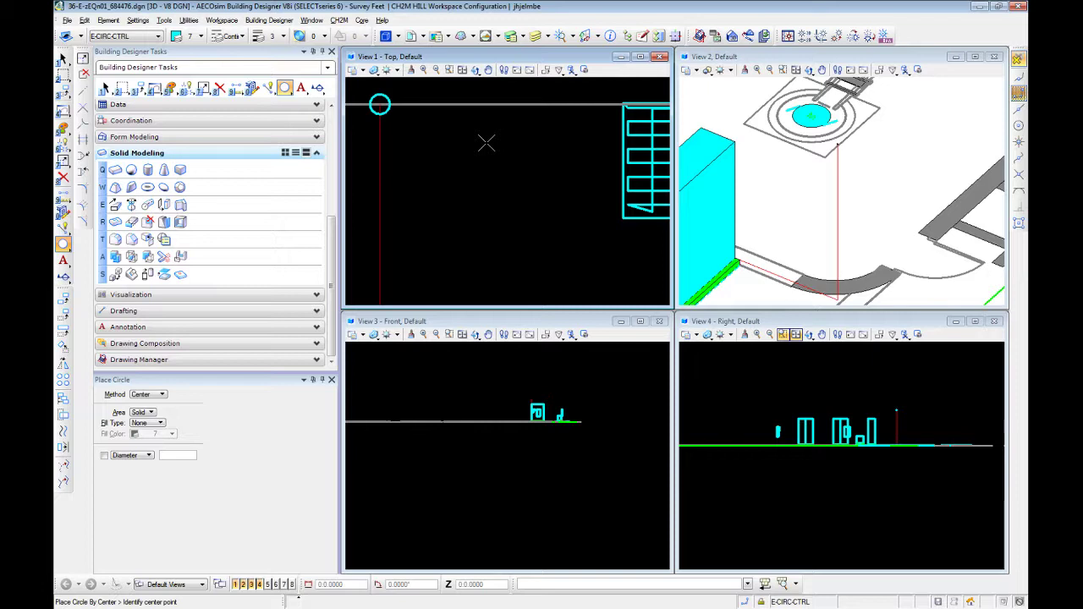
key("Escape")
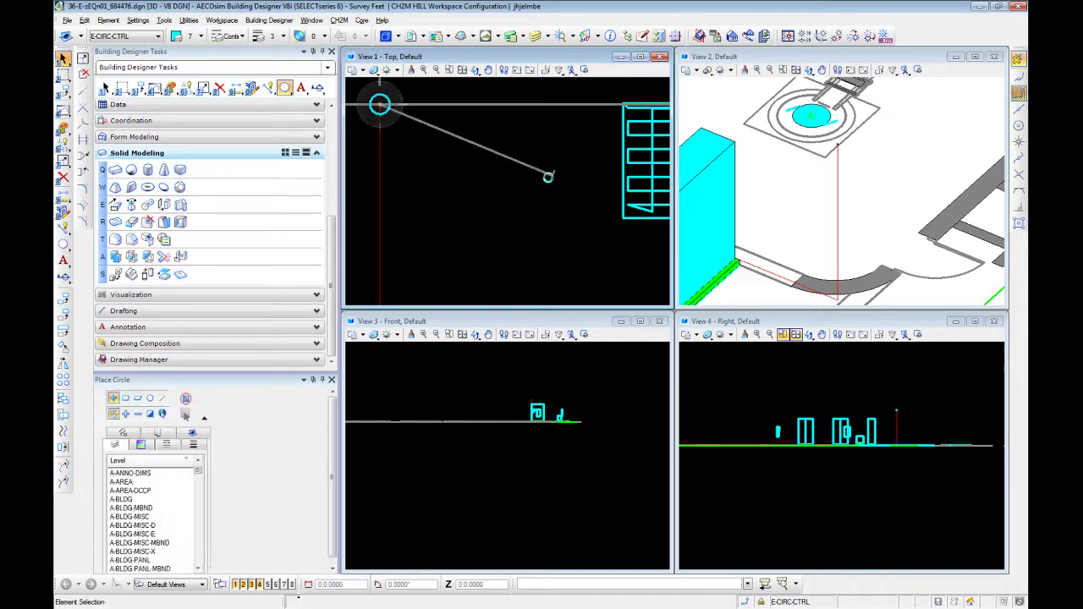
left_click(380, 111)
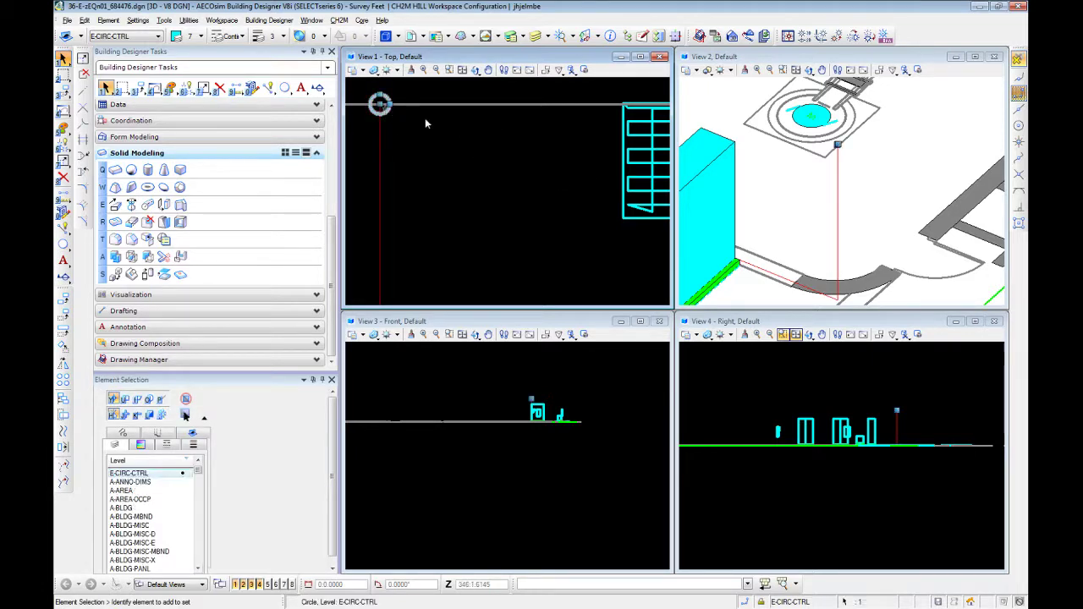
left_click(497, 211)
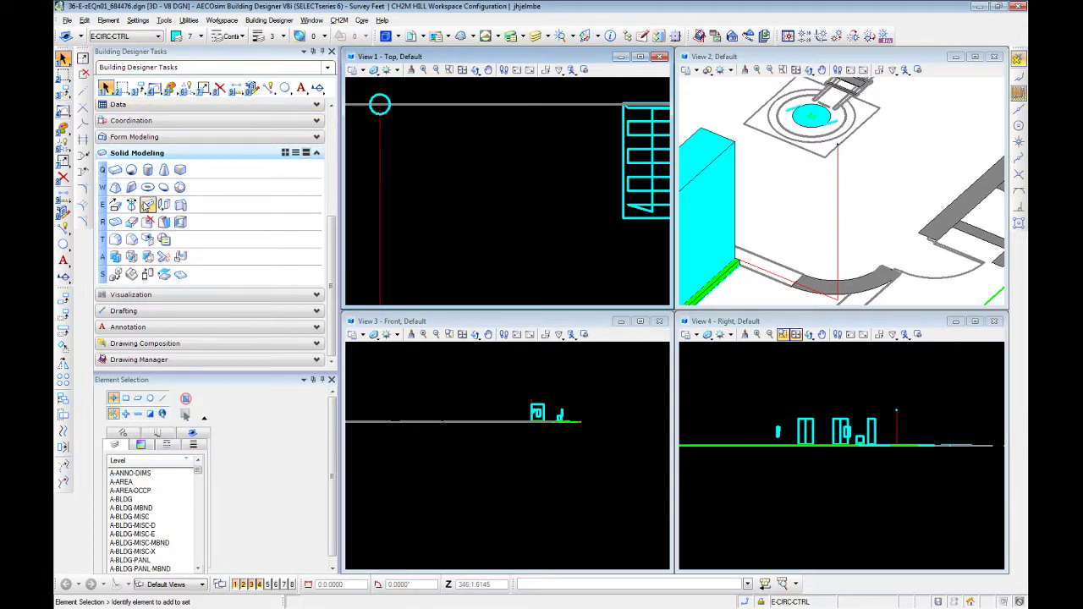
Extrude the circle along the sharp-cornered path using Solid by Extrusion Along with Normal alignment, and inspect the mitred bend.
left_click(148, 205)
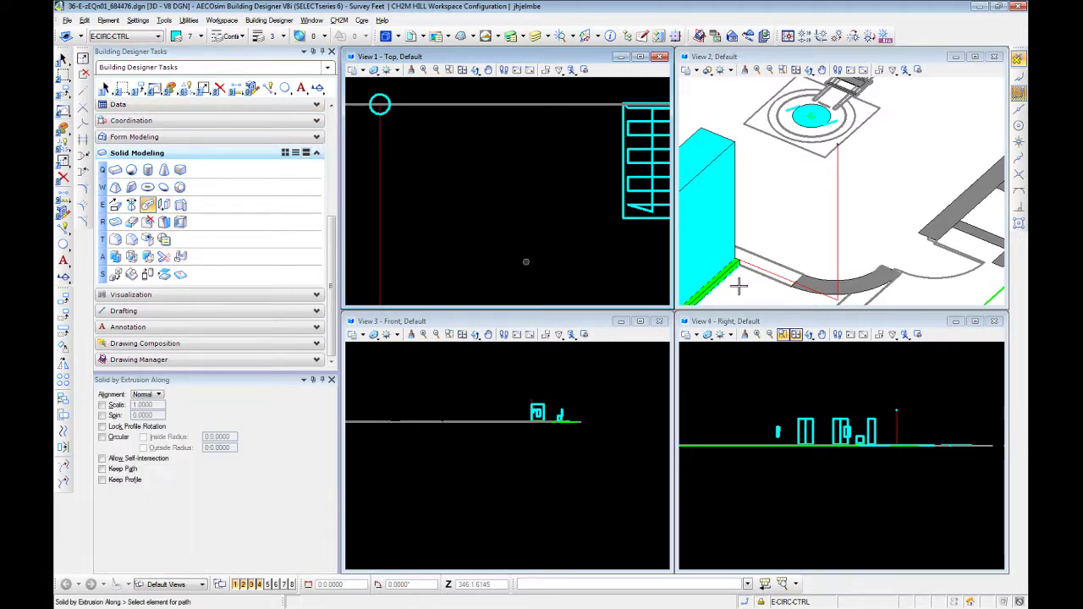
left_click(835, 170)
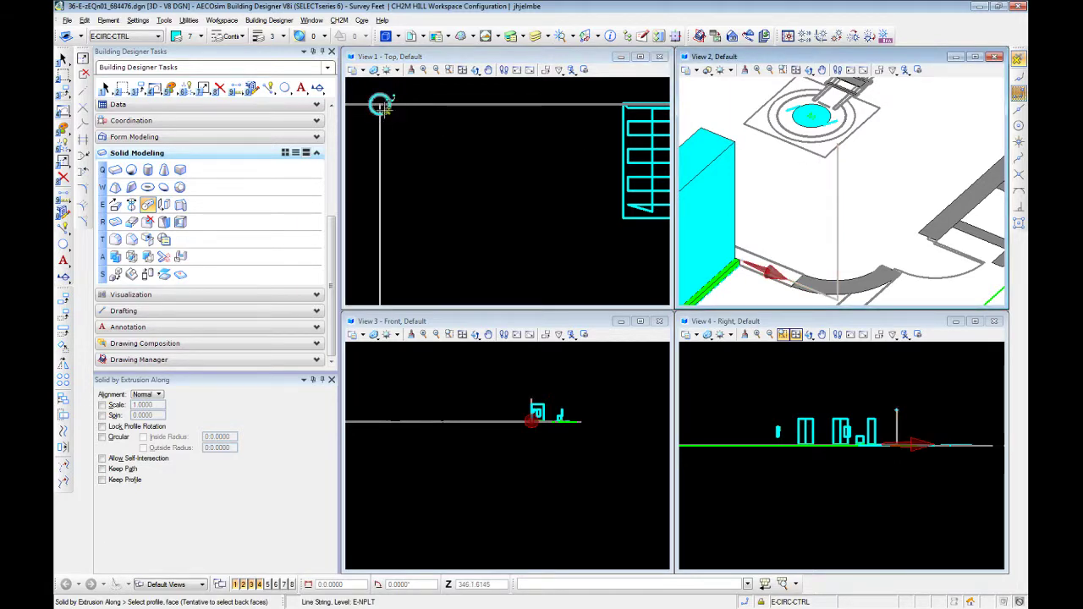
left_click(387, 110)
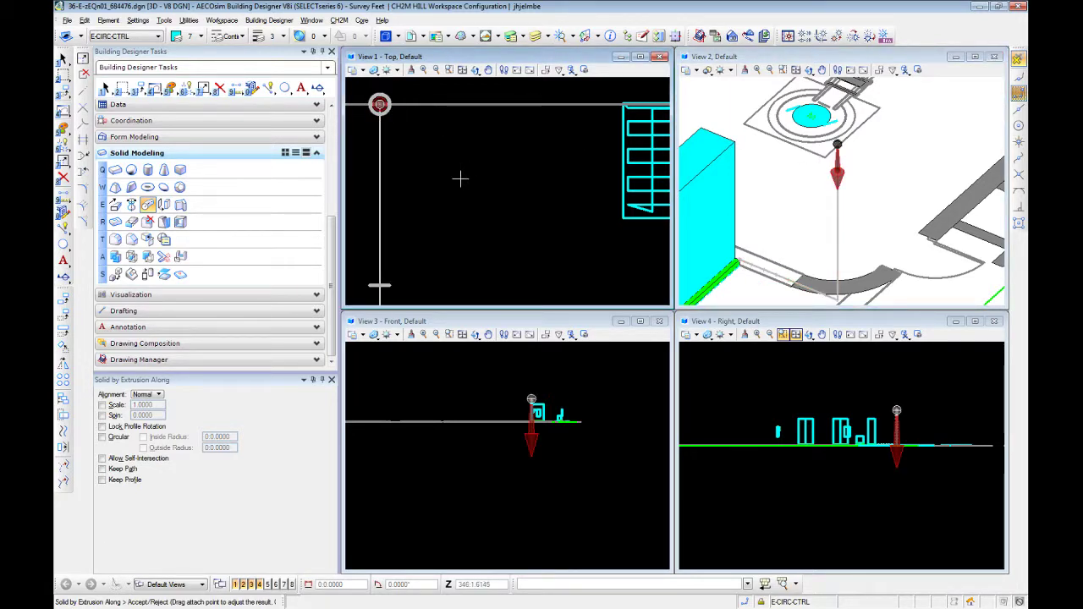
left_click(460, 178)
scroll(806, 266, "up", 3)
middle_click_drag(807, 266, 808, 135)
scroll(838, 173, "up", 4)
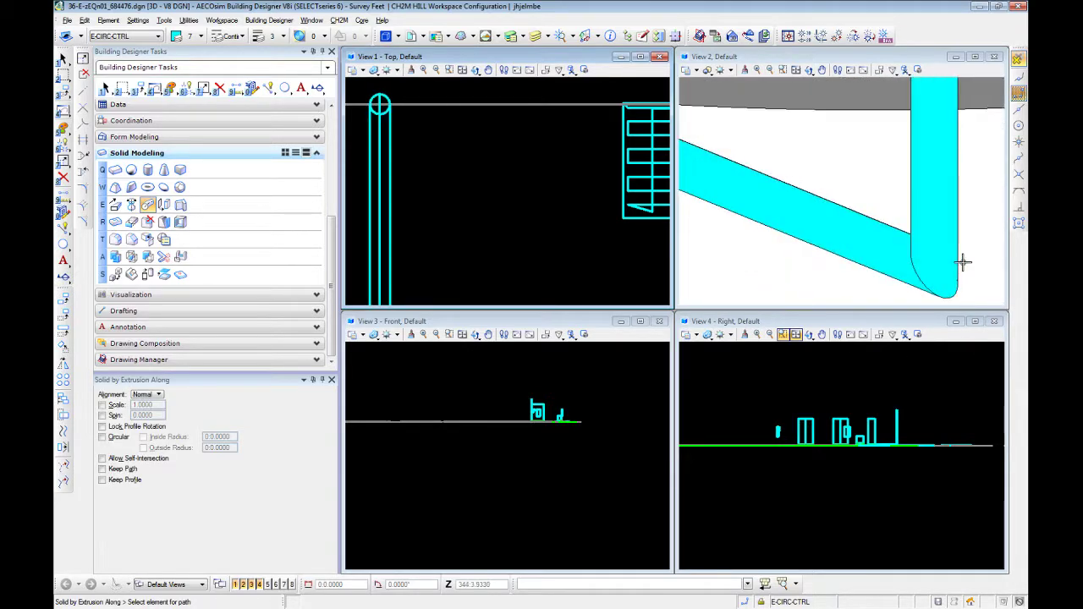
middle_click_drag(962, 262, 858, 218, "shift")
right_click(858, 217)
scroll(859, 217, "down", 3)
scroll(859, 218, "up", 3)
key("Escape")
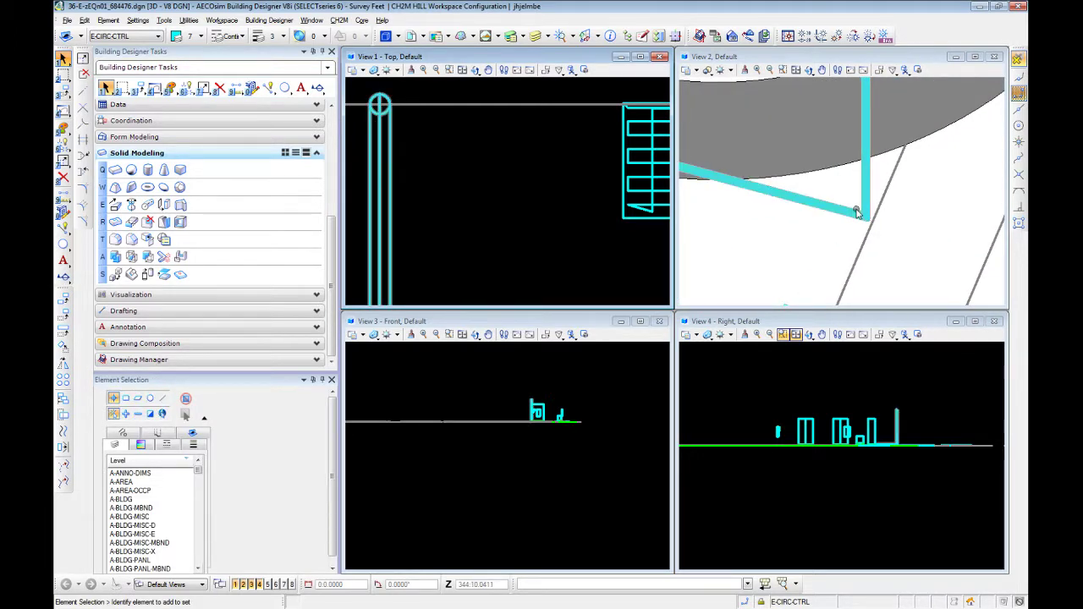
Delete the extruded conduit solid, and undo both the deletion and the extrusion along the path.
left_click(856, 211)
key("Delete")
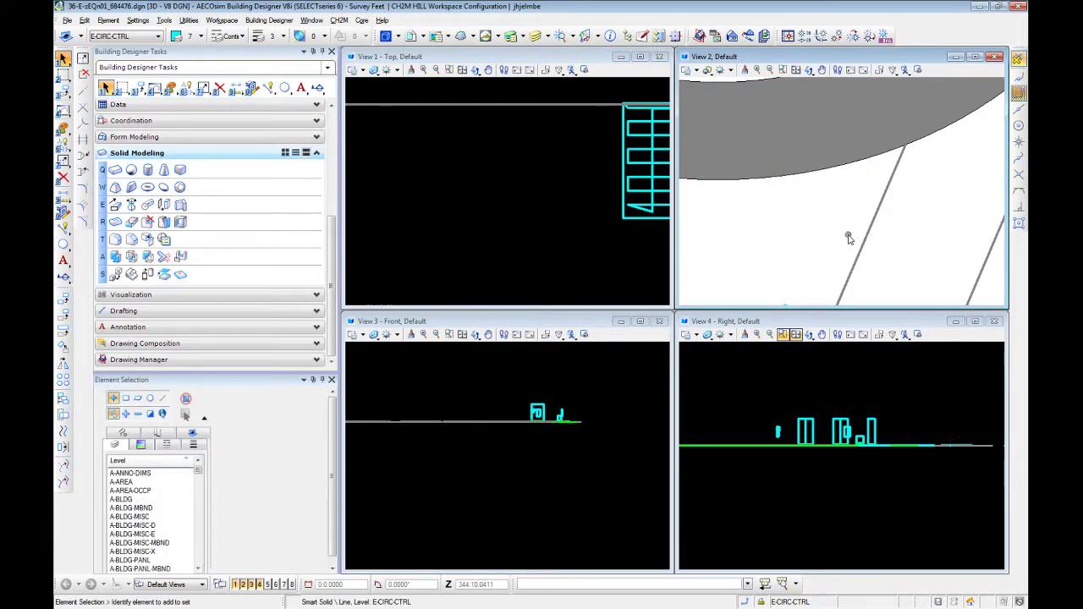
scroll(876, 222, "down", 5)
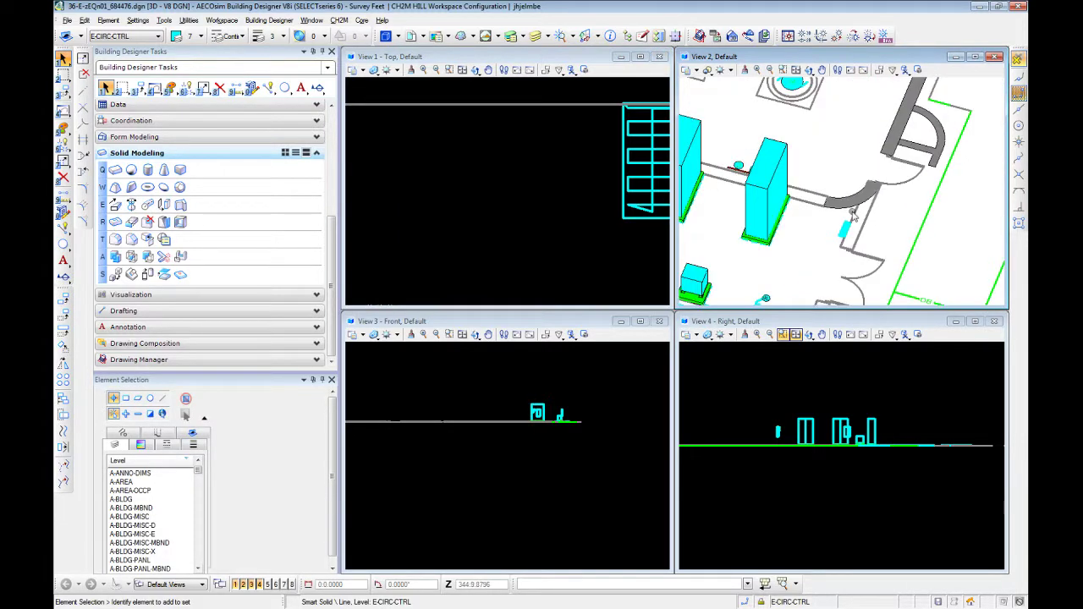
scroll(859, 179, "up", 5)
key("ctrl+z")
key("ctrl+z")
scroll(862, 197, "down", 3)
scroll(862, 197, "up", 2)
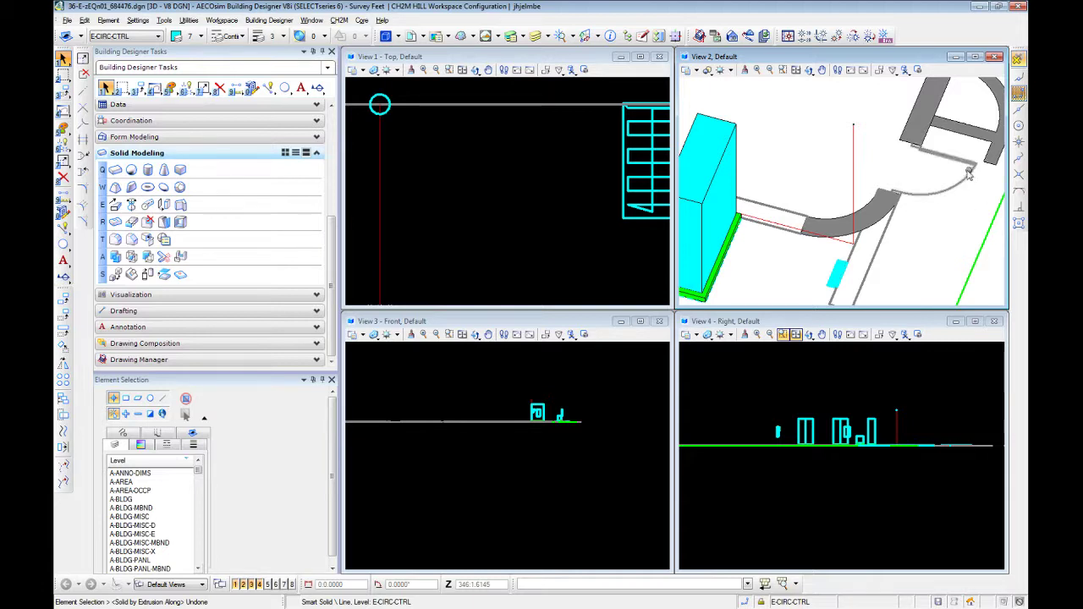
Match the active level to the red path's E-NPLT and set the SmartLine vertex type to Rounded.
left_click(854, 164)
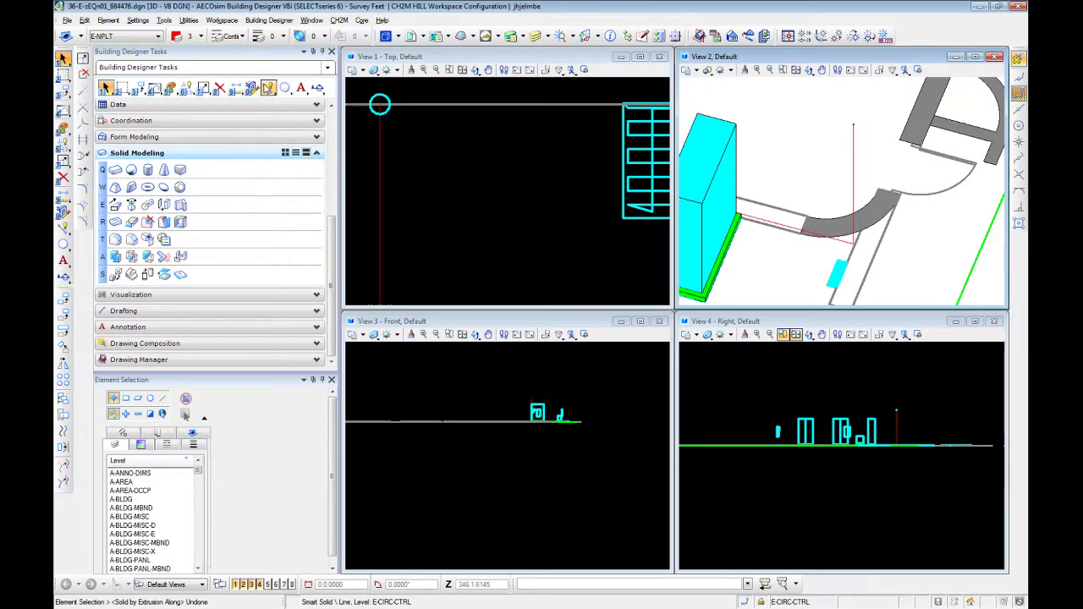
left_click(269, 88)
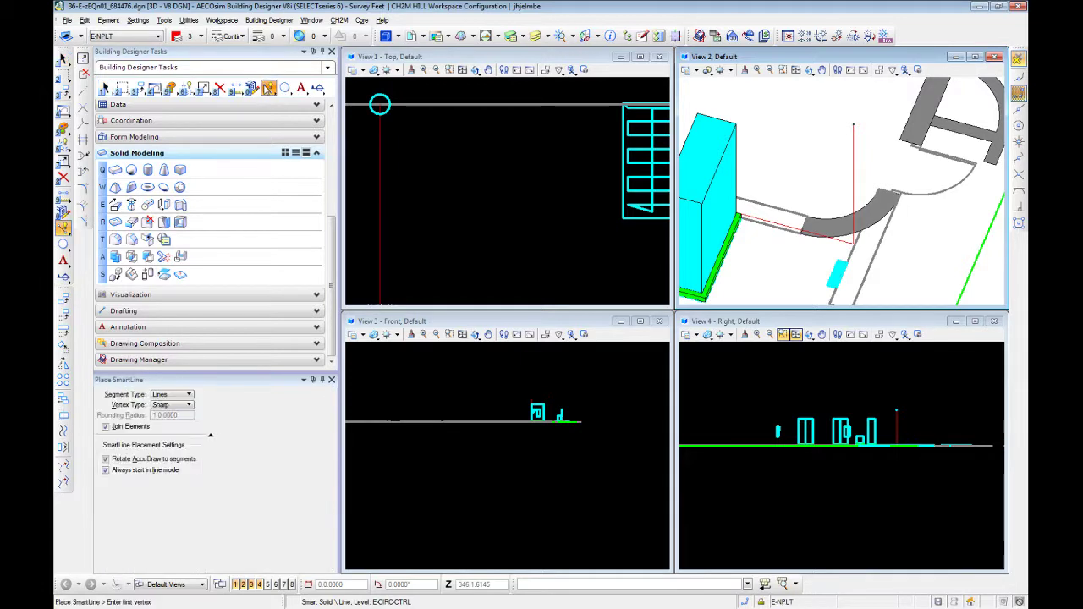
left_click(181, 406)
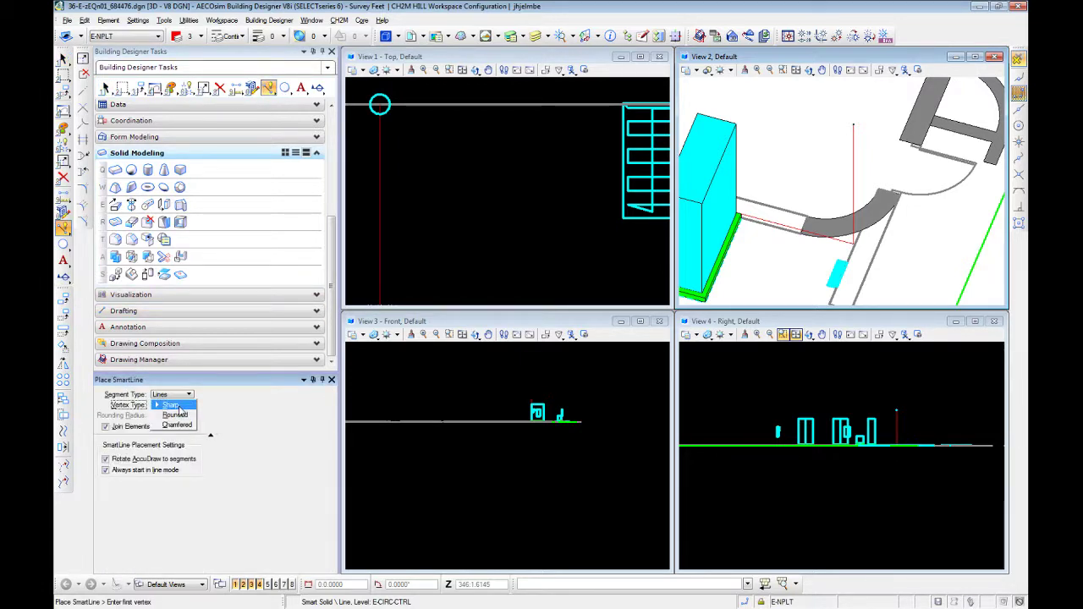
left_click(176, 415)
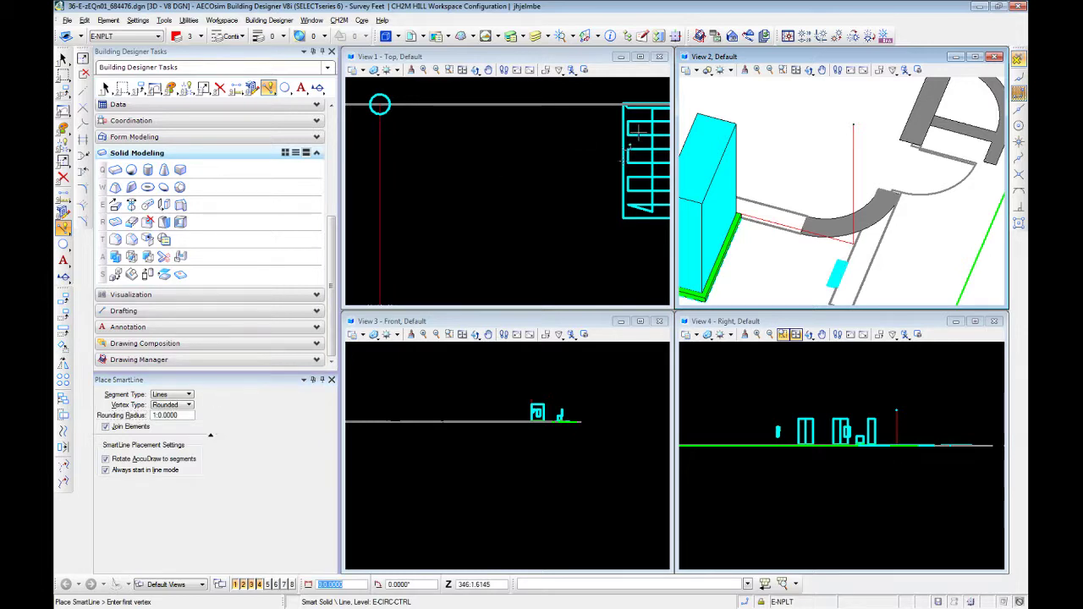
Trace the red path with a rounded SmartLine from the equipment pad through the wall-line corner to the vertical segment's top end.
scroll(740, 216, "up", 2)
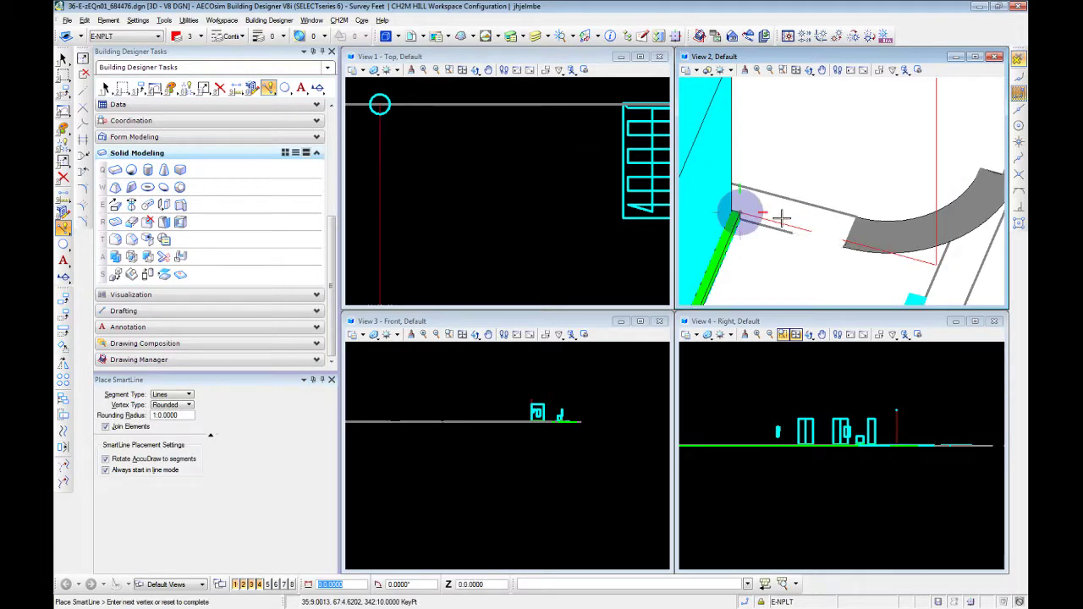
left_click(739, 213)
scroll(936, 264, "down", 2)
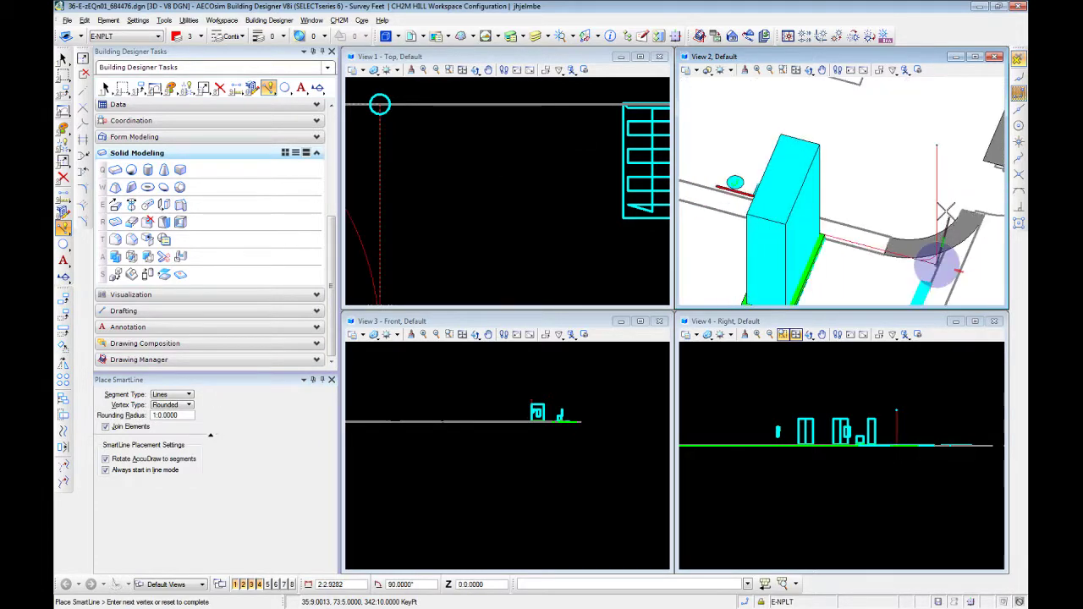
left_click(936, 146)
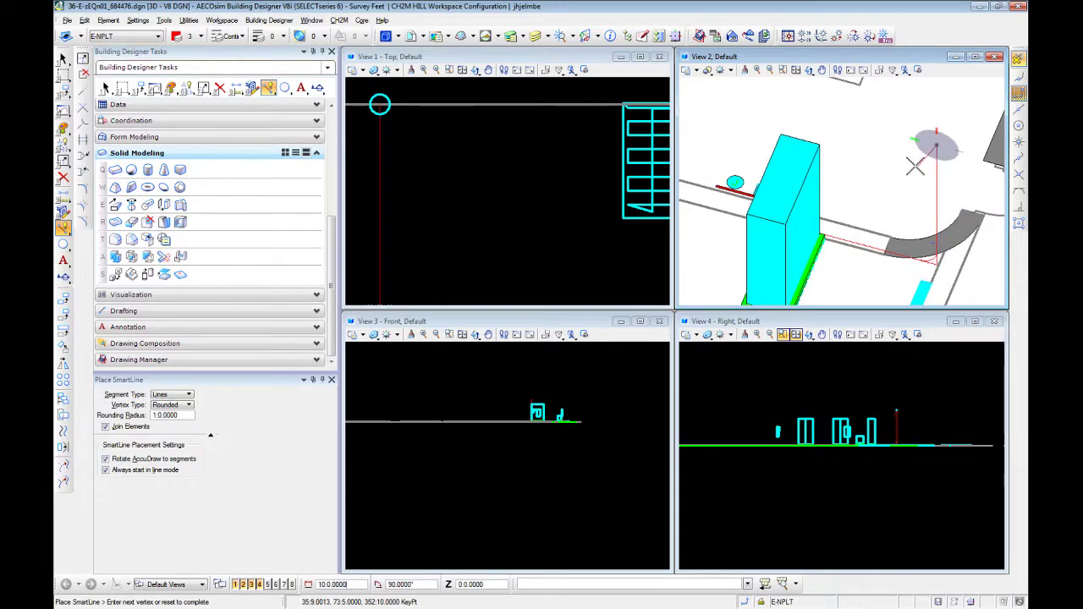
right_click(915, 170)
scroll(915, 170, "up", 3)
key("Escape")
scroll(927, 202, "down", 5)
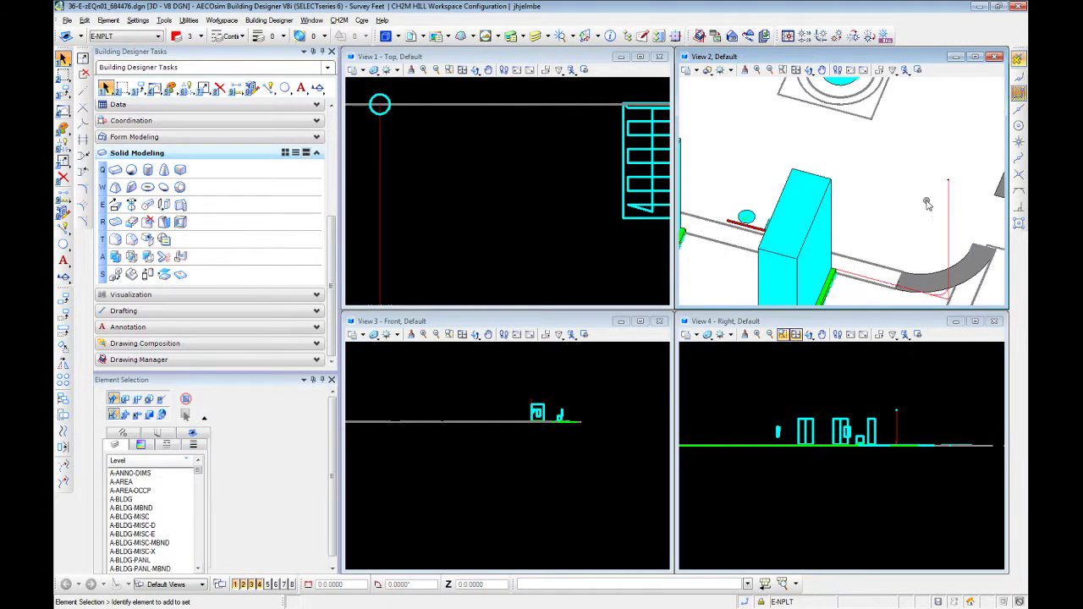
middle_click_drag(925, 234, 788, 92)
scroll(801, 159, "up", 3)
middle_click_drag(801, 161, 916, 275)
right_click(917, 275)
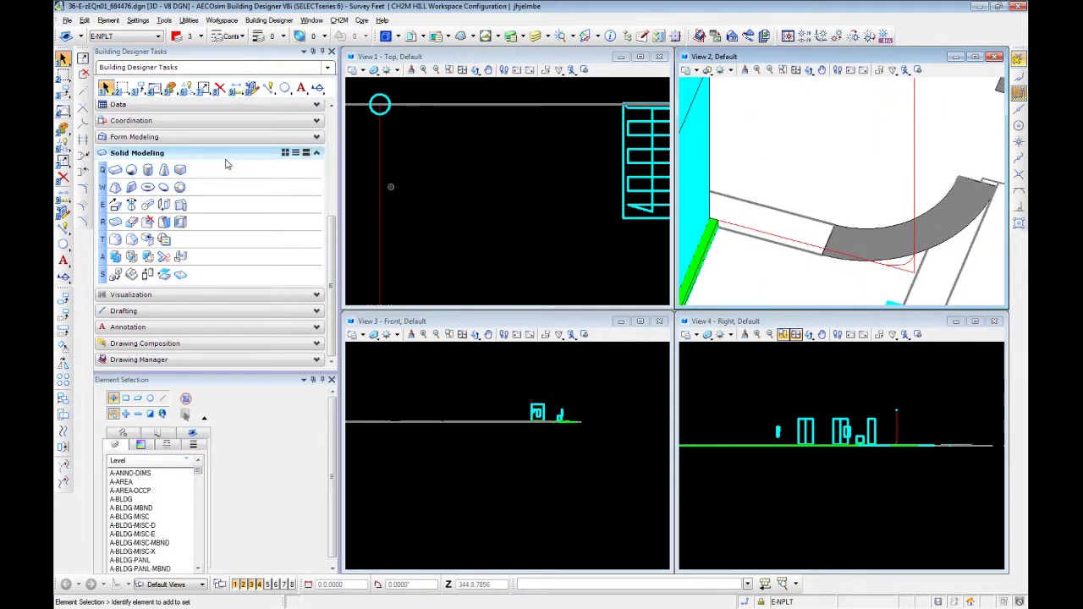
Extrude the circle along the rounded path using Solid by Extrusion Along with Keep Path and Keep Profile enabled.
left_click(149, 206)
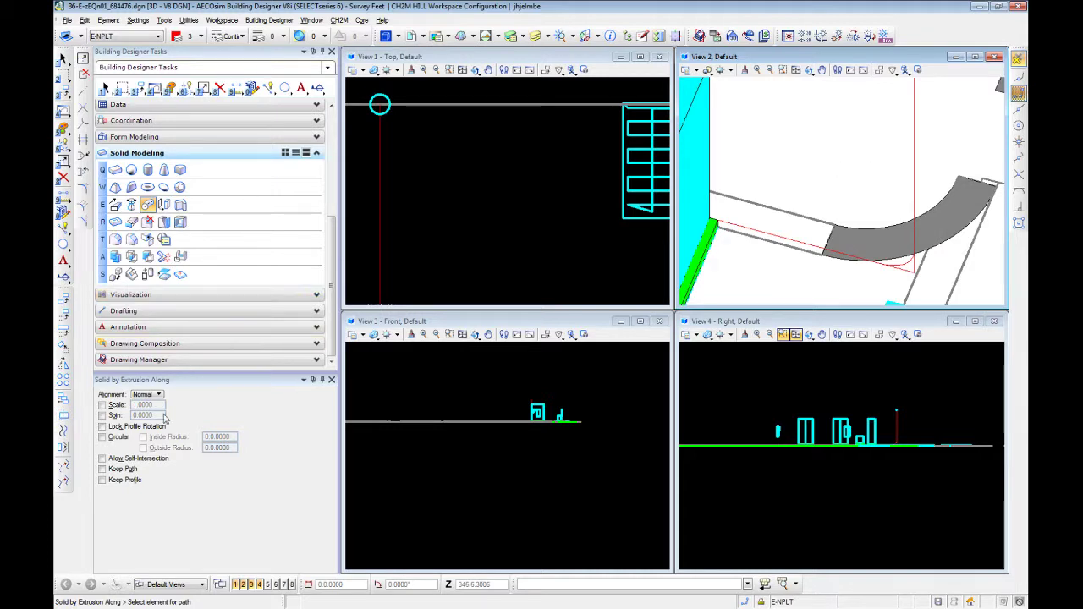
left_click(123, 471)
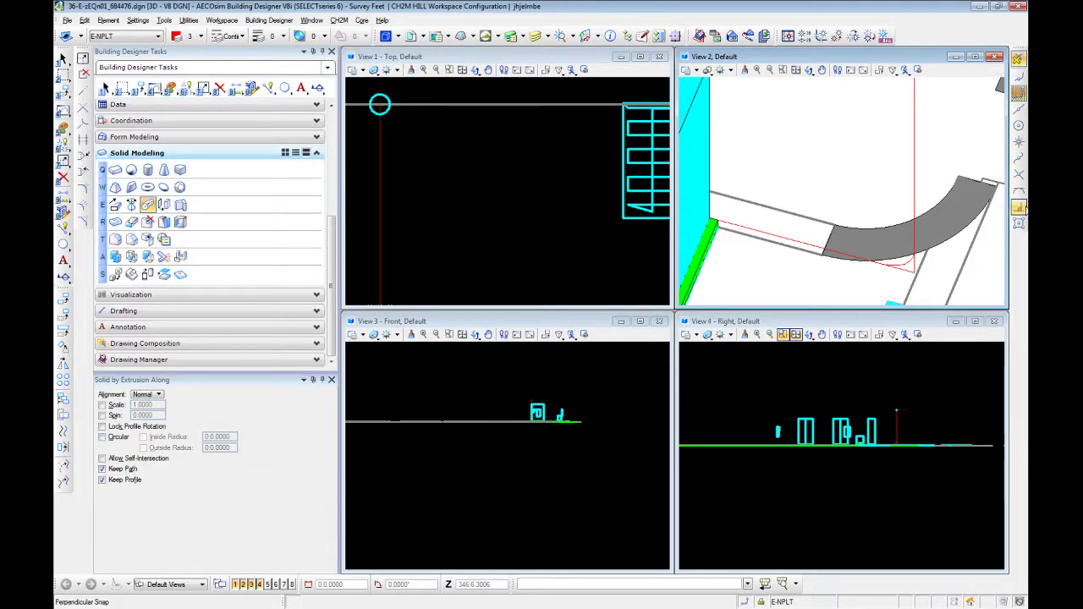
left_click(902, 265)
scroll(906, 257, "down", 2)
scroll(922, 144, "up", 5)
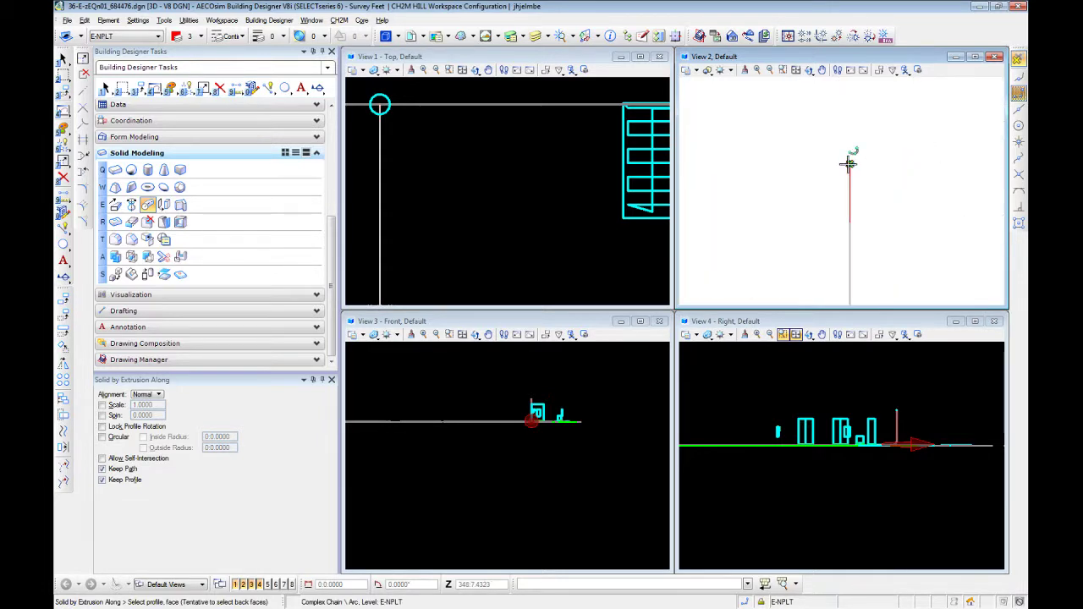
left_click(849, 157)
left_click(755, 159)
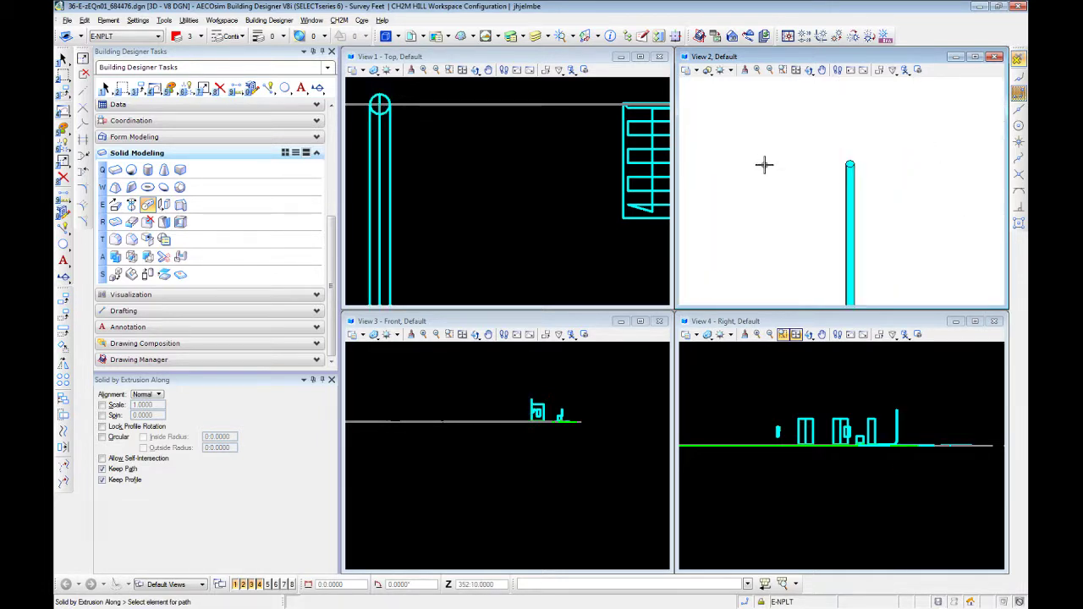
key("Escape")
Delete the solid extruded along the rounded path, leaving the path and circle in place.
left_click(853, 210)
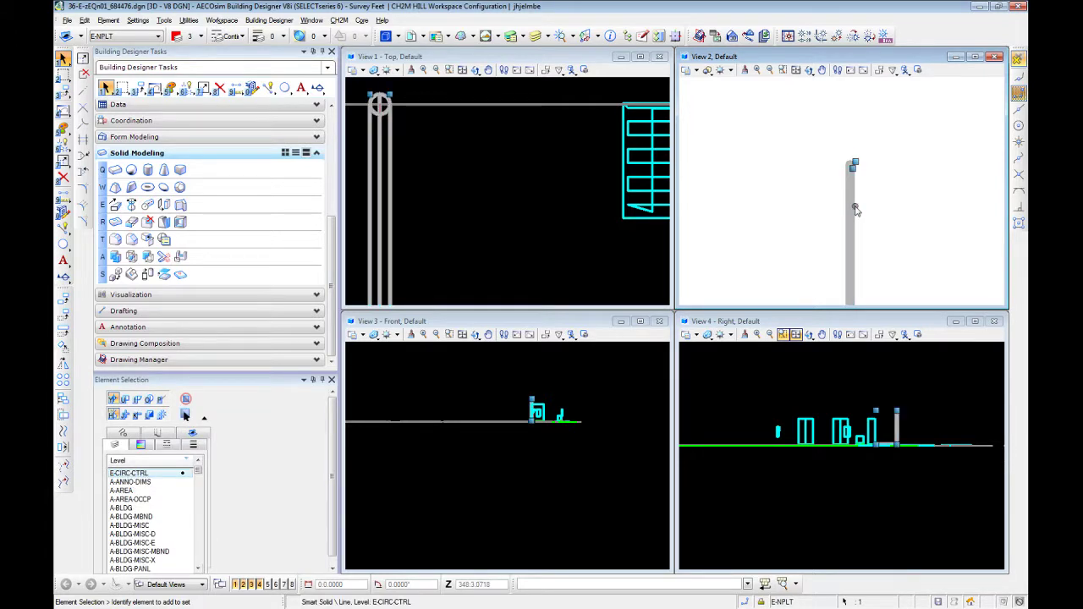
key("Delete")
scroll(883, 118, "down", 5)
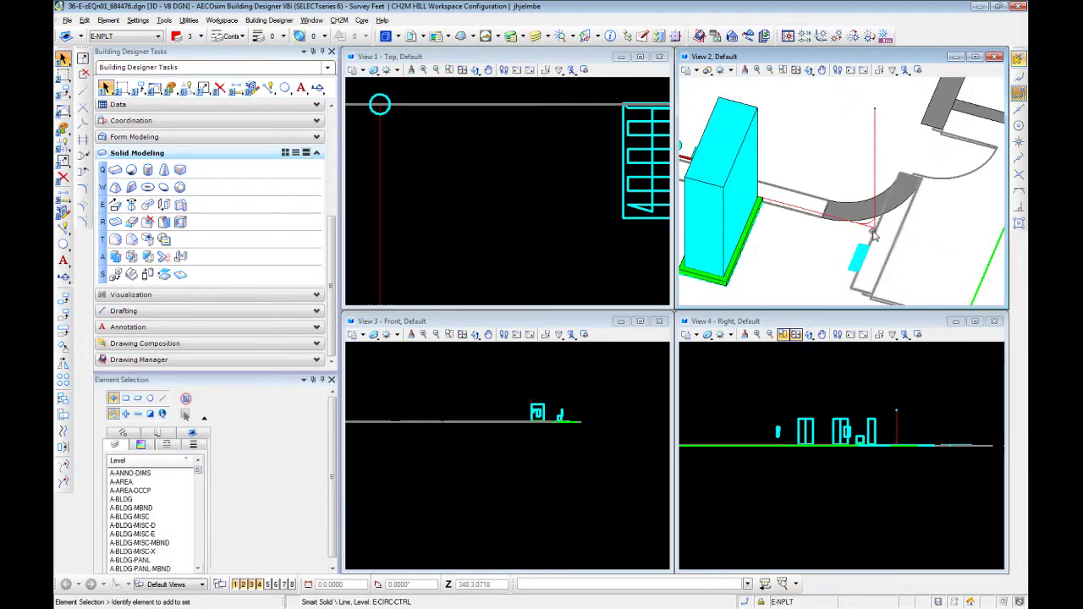
Select the rounded path to examine its extent and the circular profile at its top, and clear the selection.
scroll(874, 233, "up", 2)
left_click(870, 207)
scroll(877, 206, "down", 2)
scroll(872, 88, "up", 1)
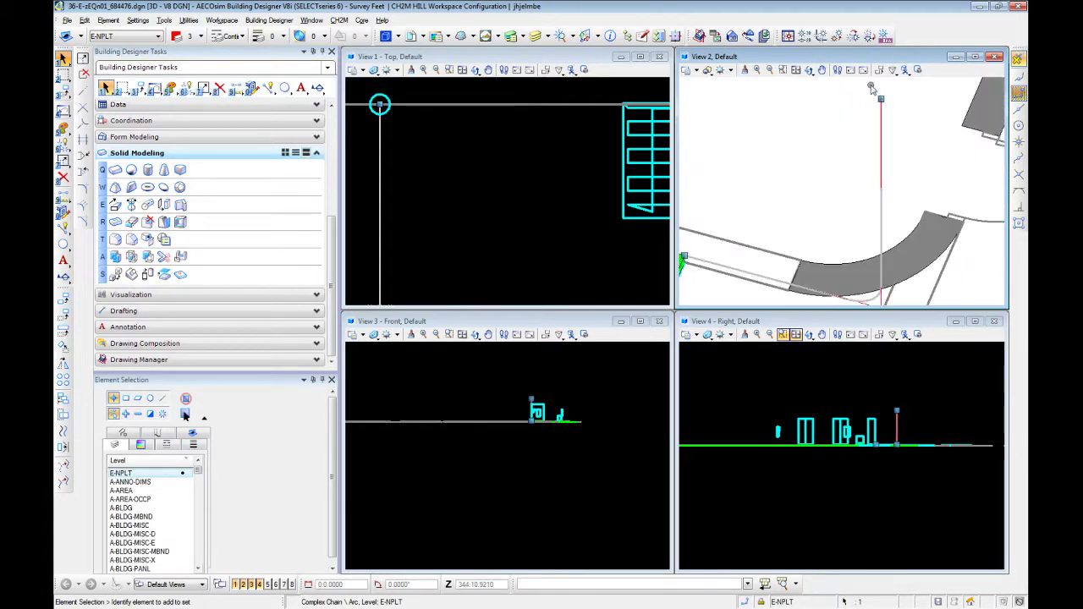
middle_click_drag(871, 89, 891, 112, "shift")
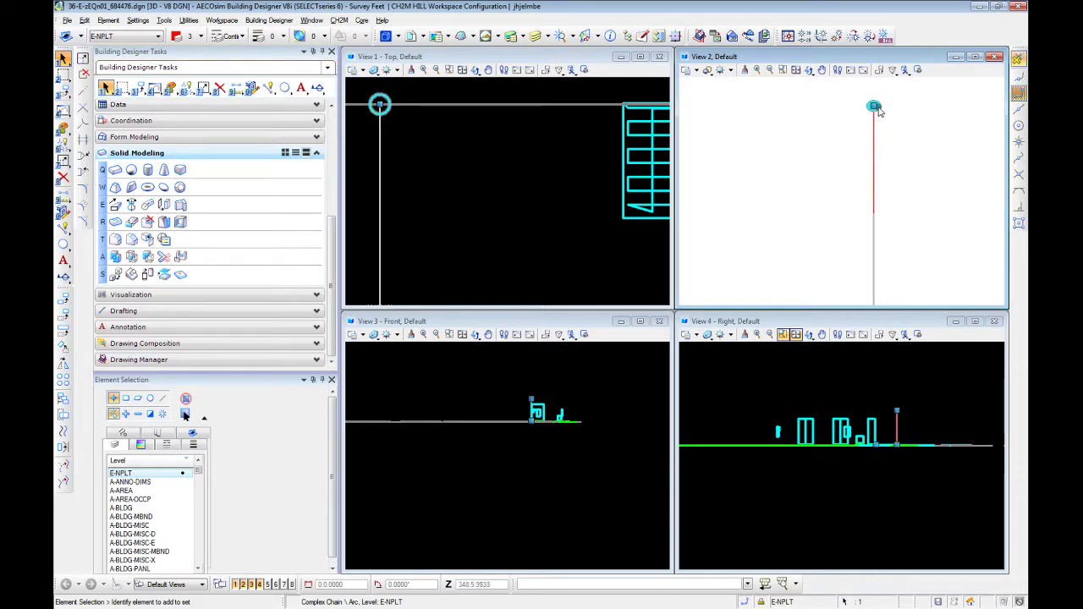
scroll(891, 165, "down", 3)
left_click(873, 200)
middle_click_drag(869, 231, 848, 160)
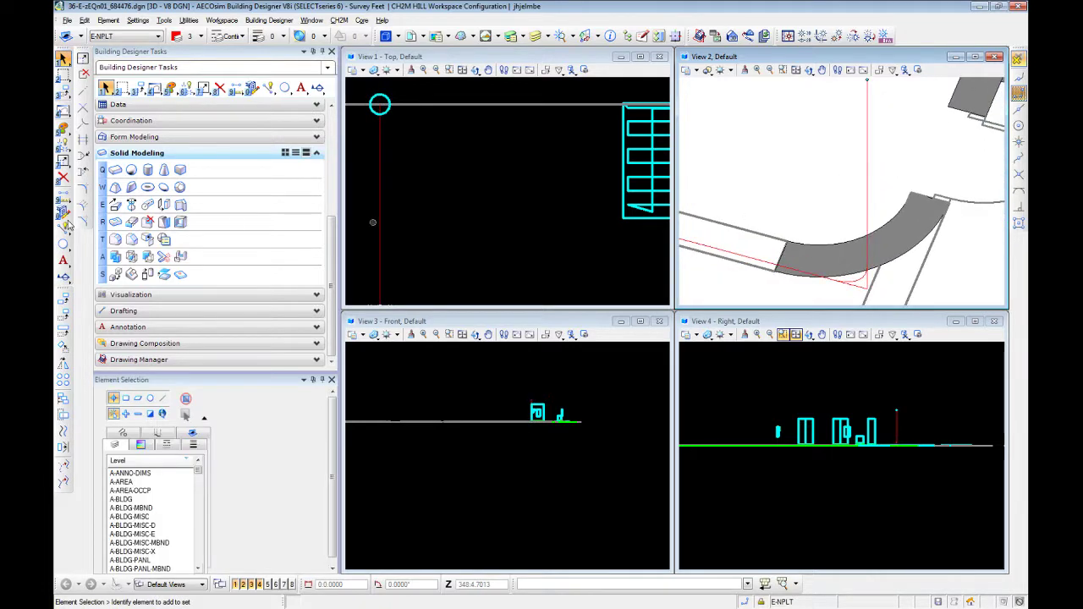
Extrude the circle along the rounded path using Solid by Extrusion Along, keeping the path and profile.
left_click(148, 206)
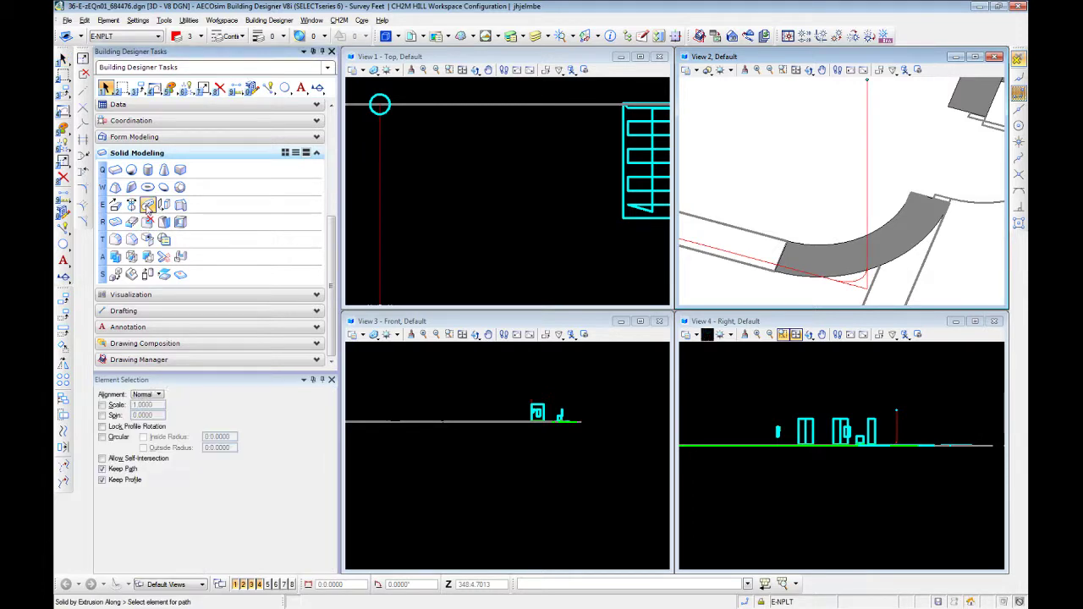
left_click(860, 283)
scroll(865, 271, "up", 3)
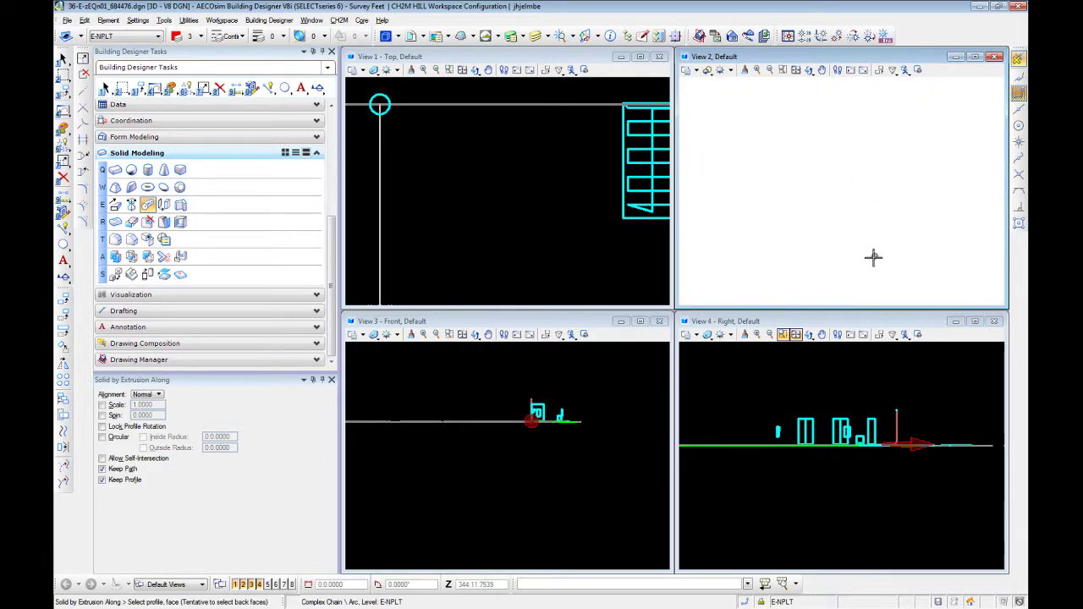
middle_click_drag(838, 297, 828, 245)
left_click(794, 288)
left_click(745, 258)
scroll(755, 246, "down", 2)
middle_click_drag(764, 231, 888, 159)
scroll(897, 159, "down", 5)
key("Escape")
scroll(895, 226, "up", 3)
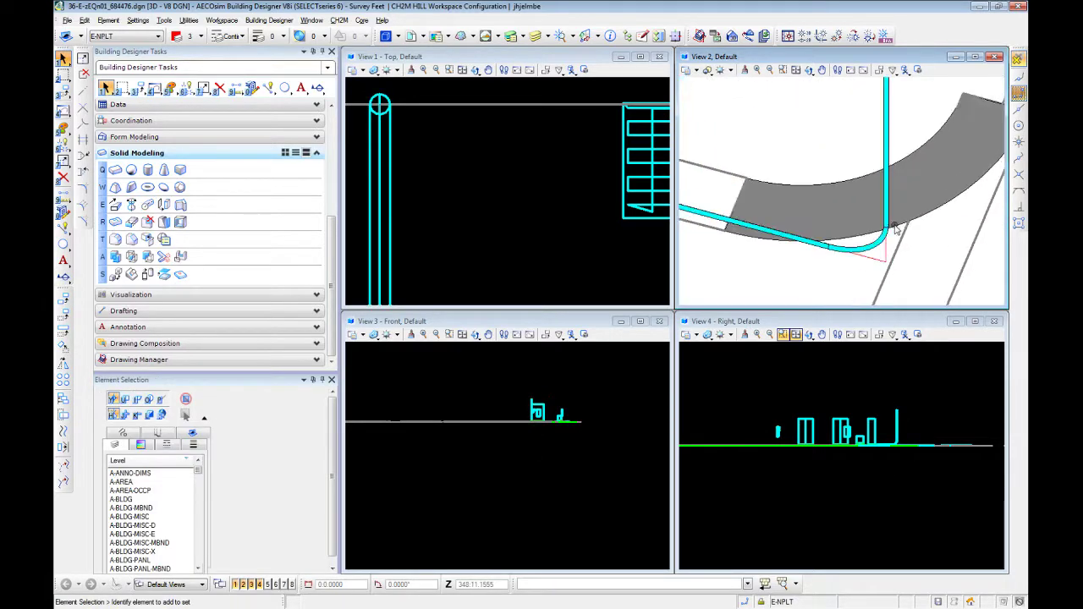
Delete the single extruded conduit solid, leaving its path and circular profile in place.
middle_click_drag(896, 228, 864, 198, "shift")
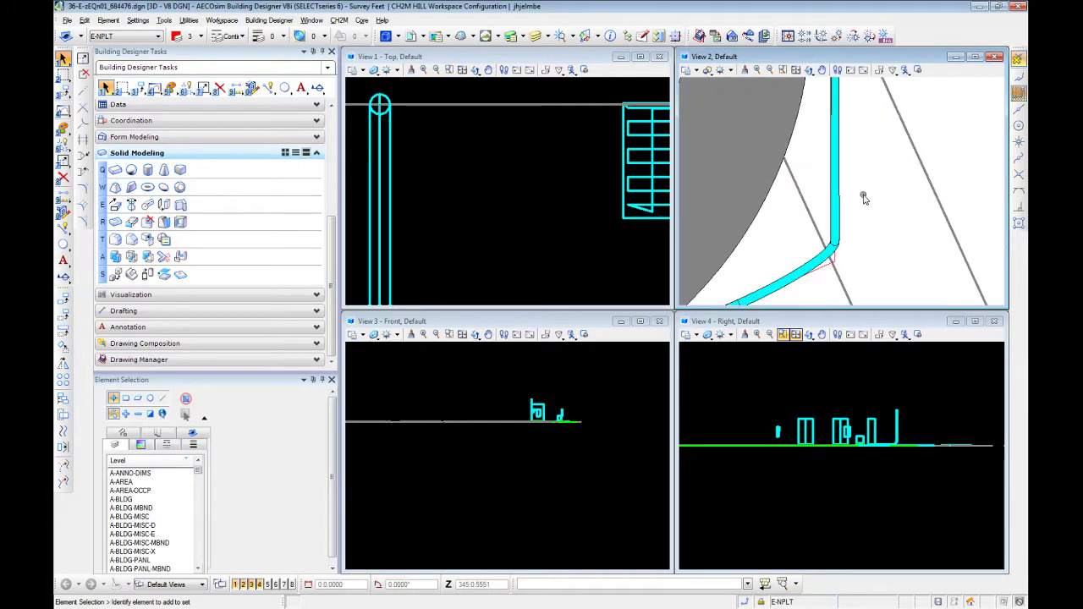
left_click(821, 256)
key("Delete")
scroll(844, 260, "down", 3)
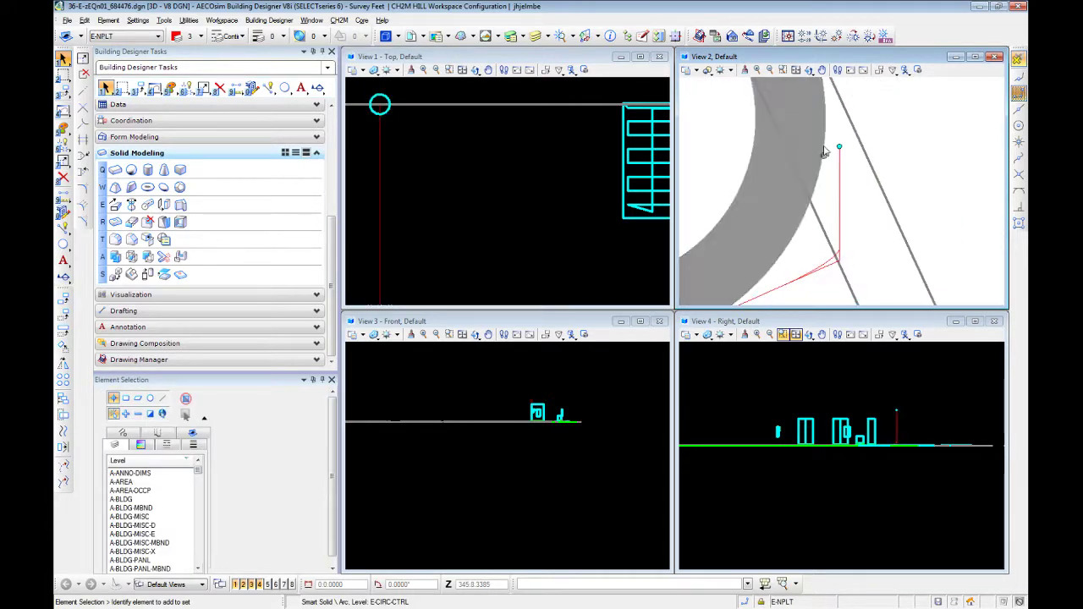
left_click(836, 146)
right_click(483, 135)
left_click(508, 146)
left_click(430, 138)
key("Return")
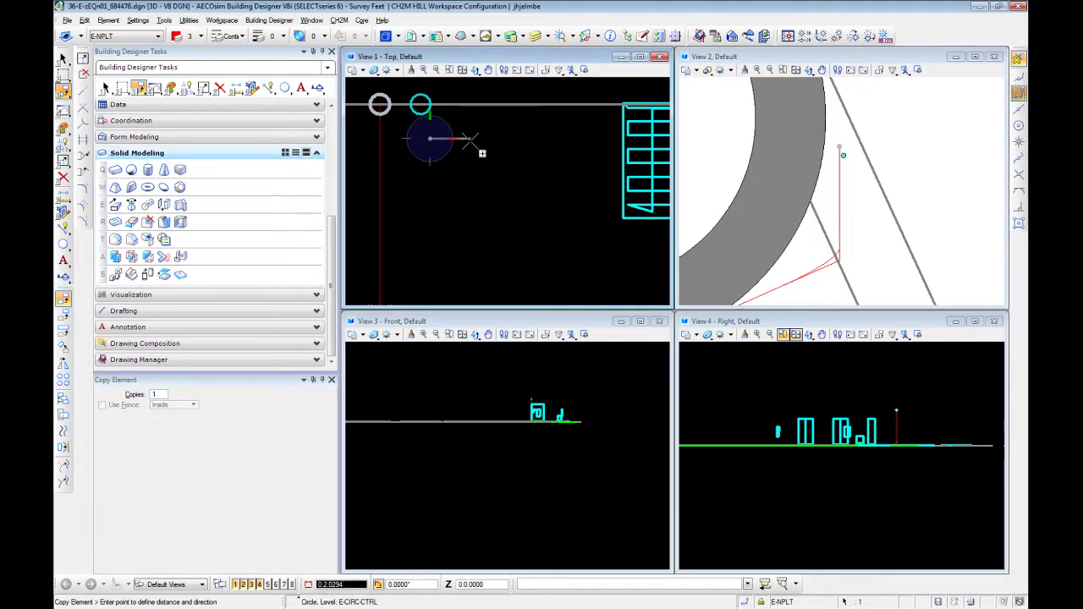
key("Escape")
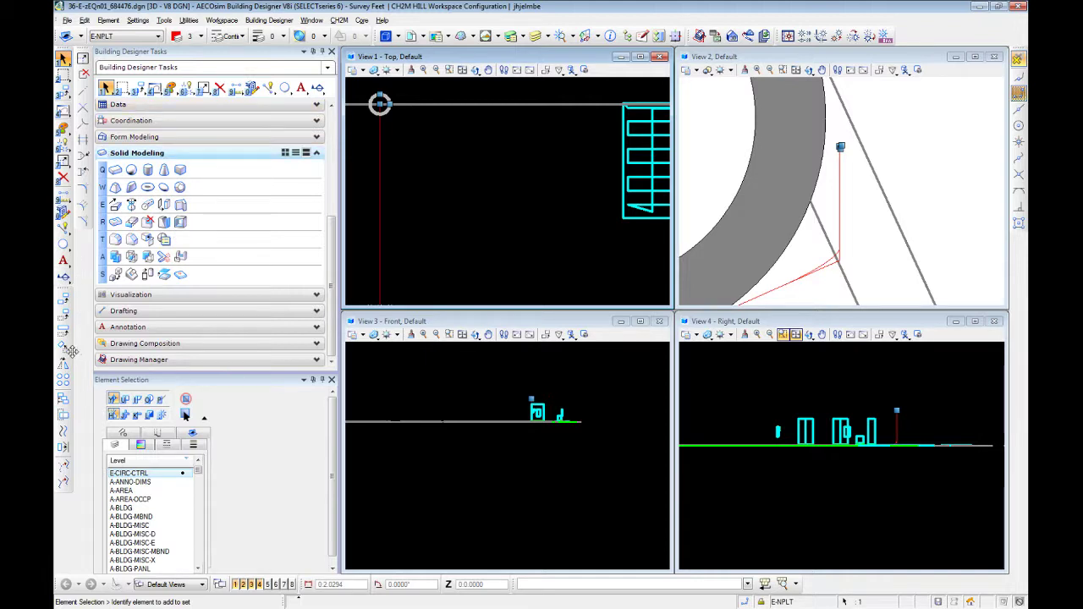
Array the profile circle rectangularly in 2 rows and 2 columns with row and column spacing of 0:4.0000.
left_click(64, 379)
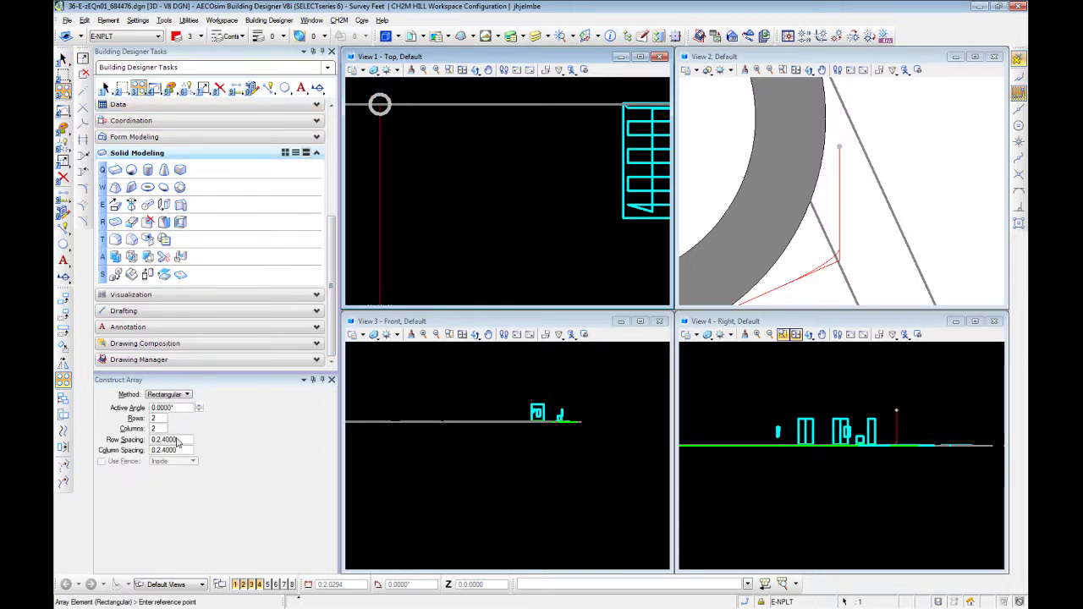
left_click_drag(178, 440, 170, 445)
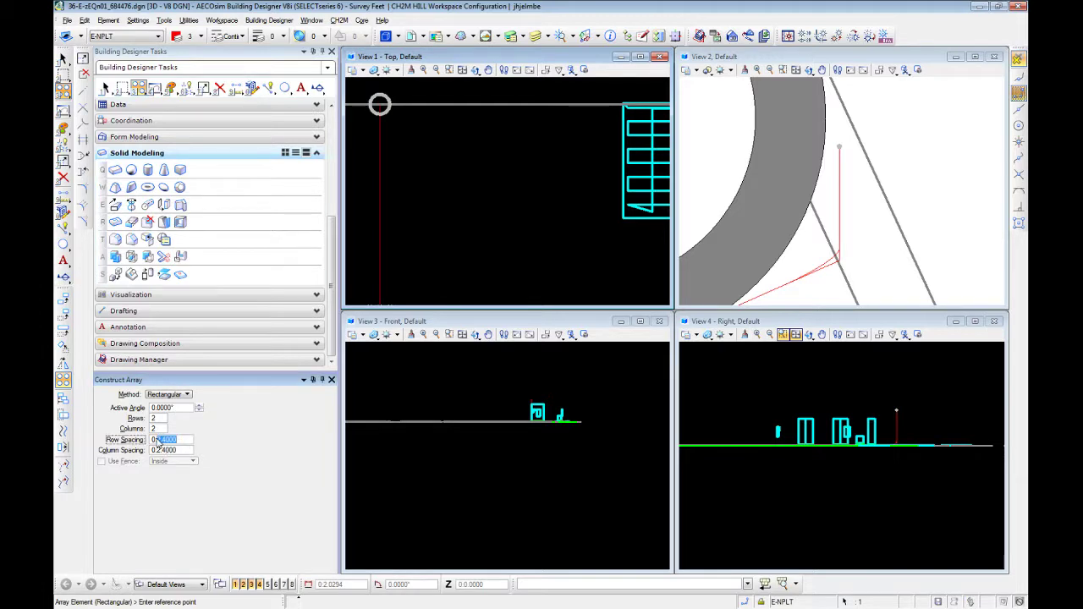
key("Tab")
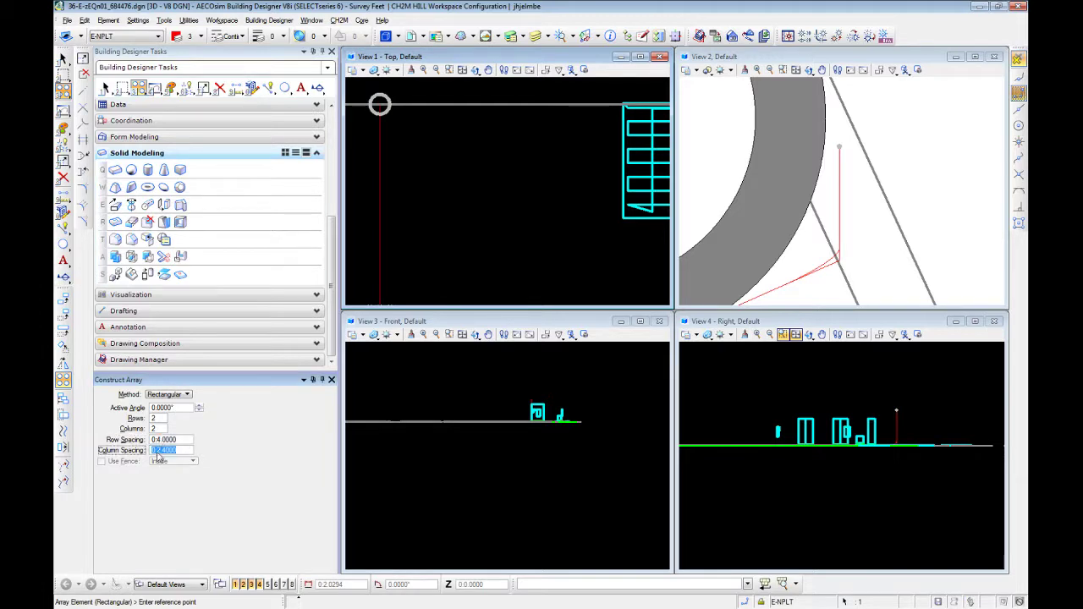
type("4")
key("Tab")
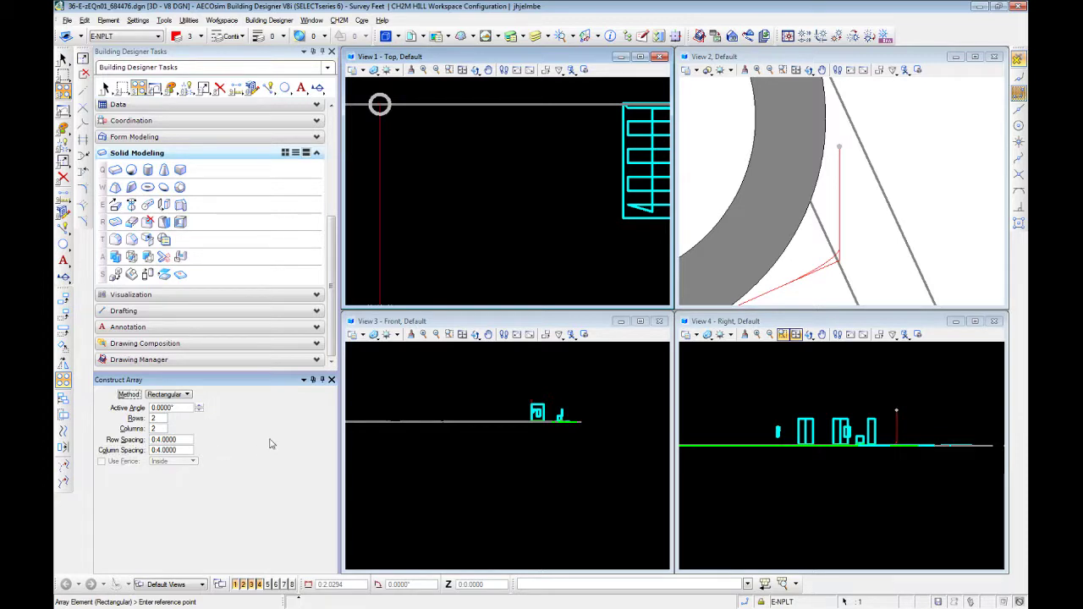
left_click(481, 146)
scroll(554, 163, "down", 6)
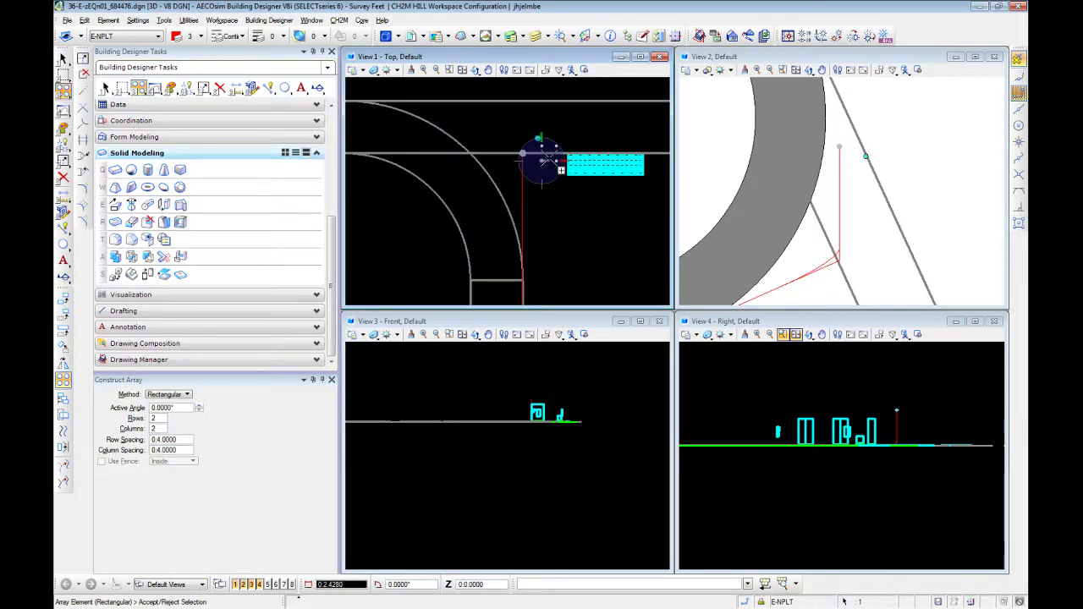
scroll(552, 161, "up", 3)
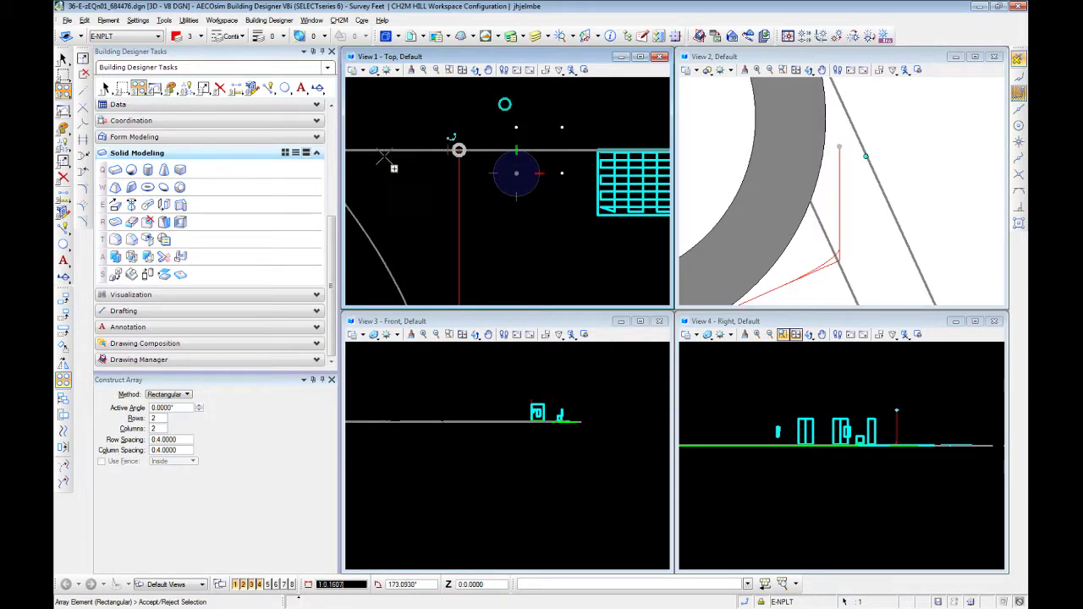
left_click(511, 232)
scroll(530, 137, "up", 2)
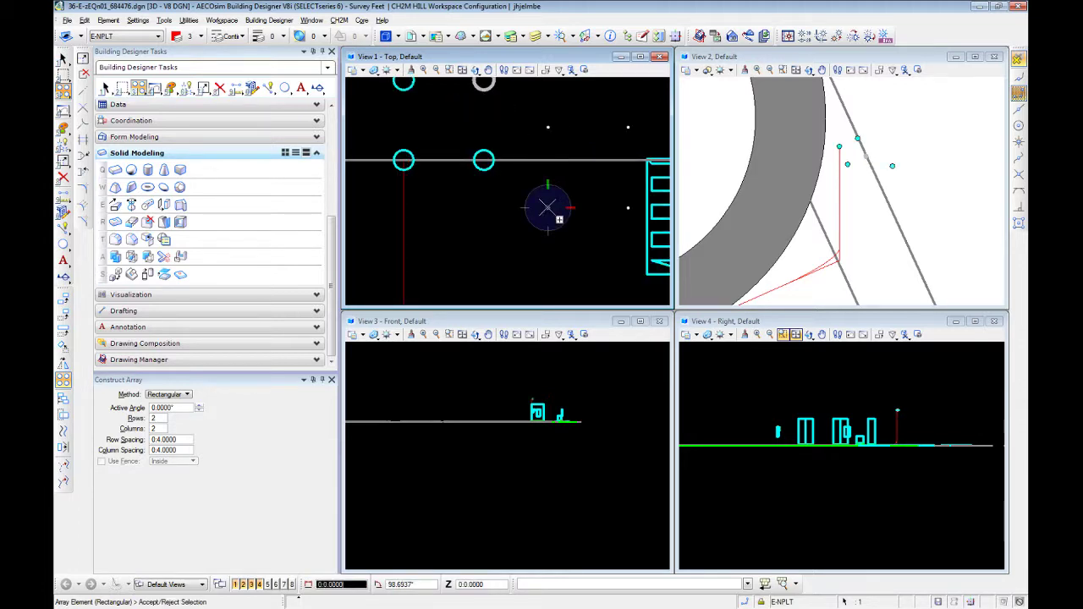
key("Escape")
scroll(559, 232, "down", 2)
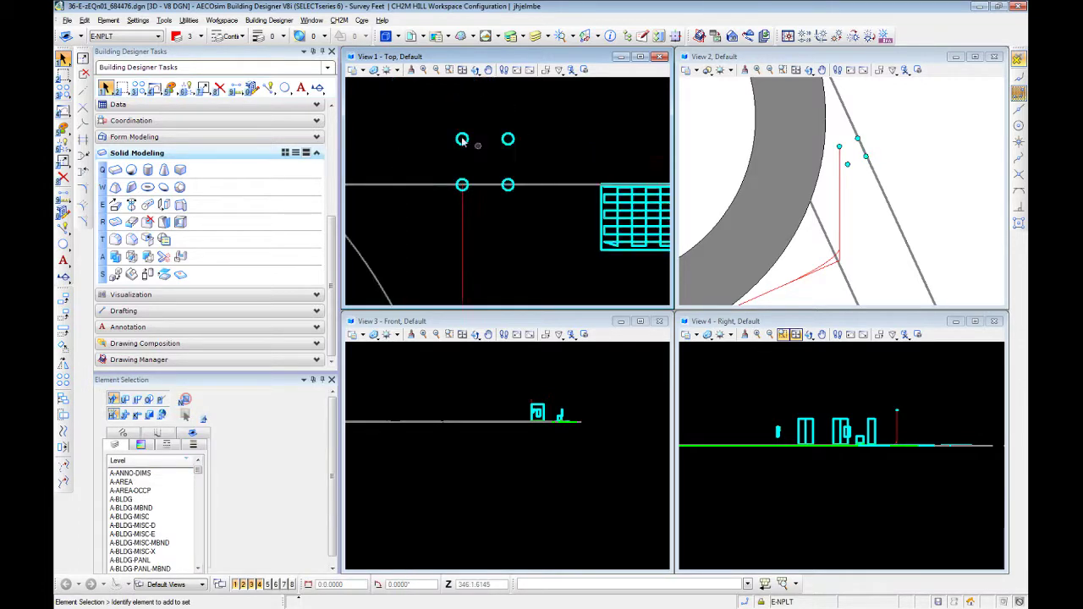
Extrude all four circles along the rounded path using Solid by Extrusion Along, keeping the path and profiles.
left_click_drag(434, 119, 546, 199)
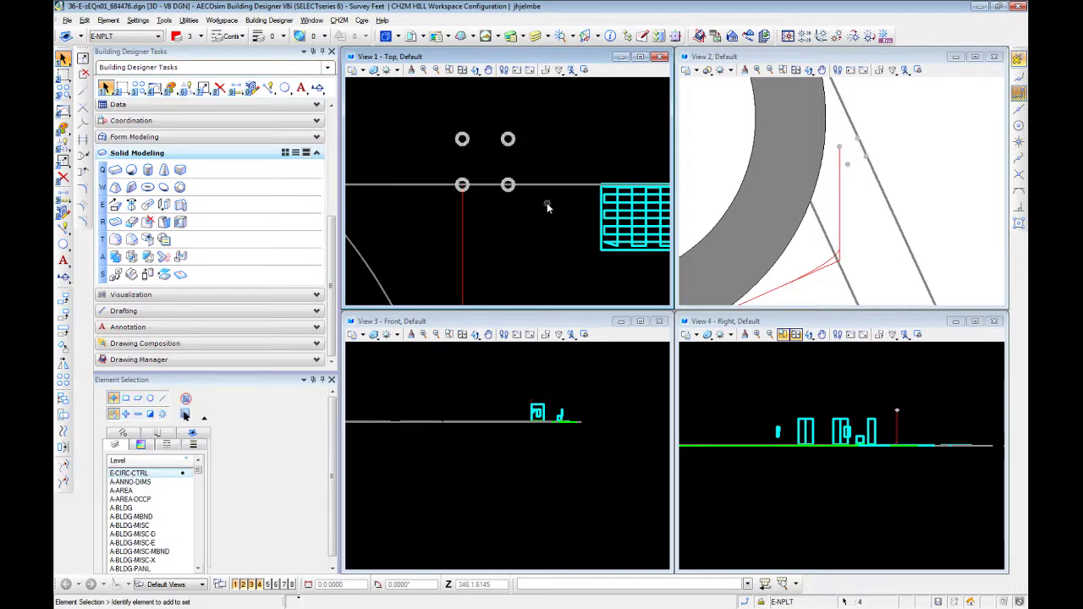
left_click(149, 205)
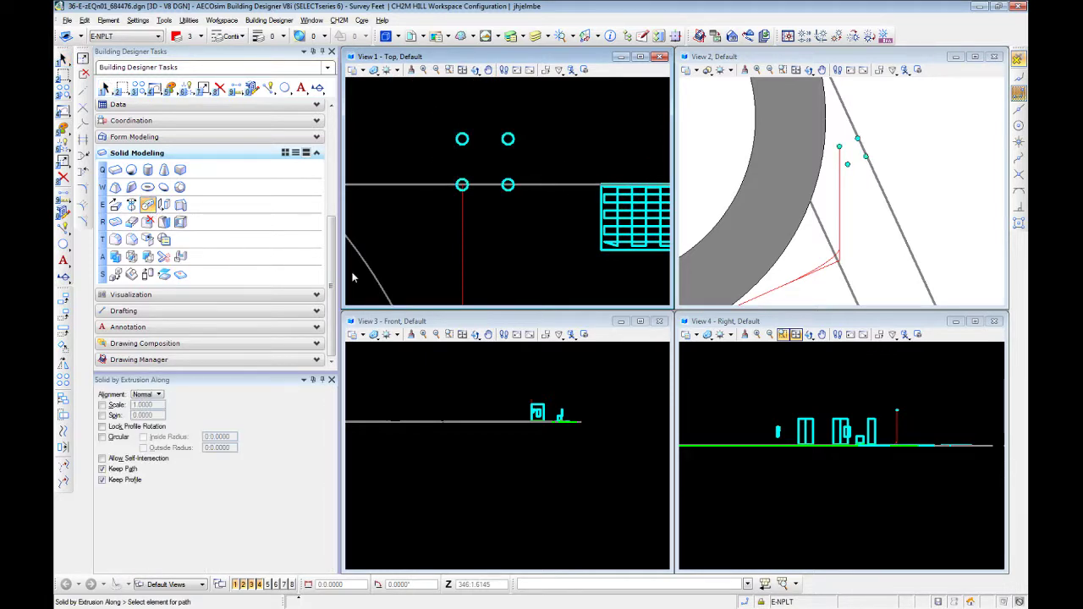
left_click(822, 260)
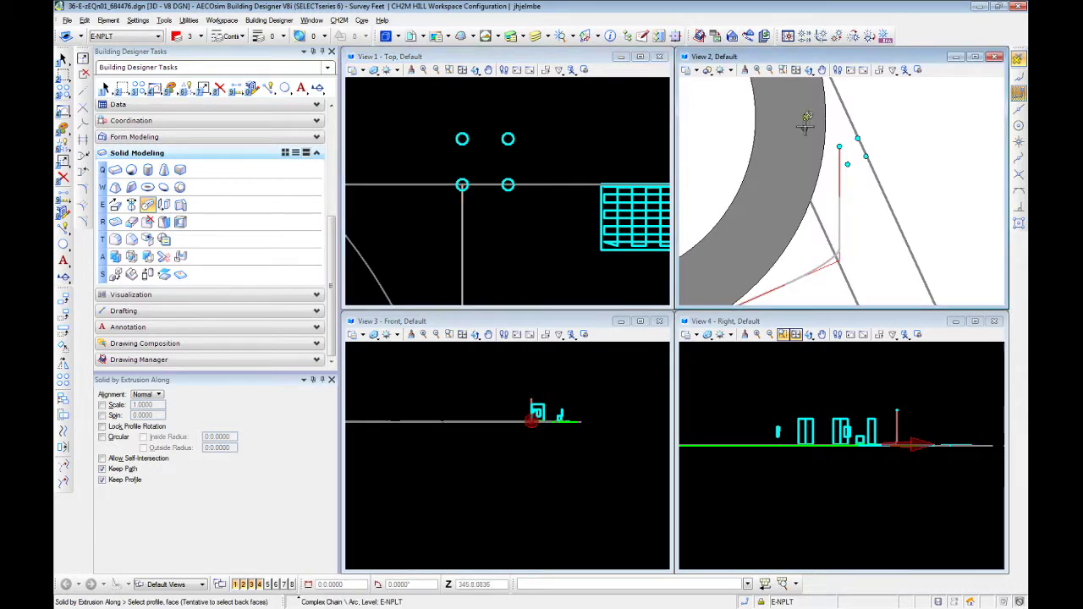
left_click(461, 139)
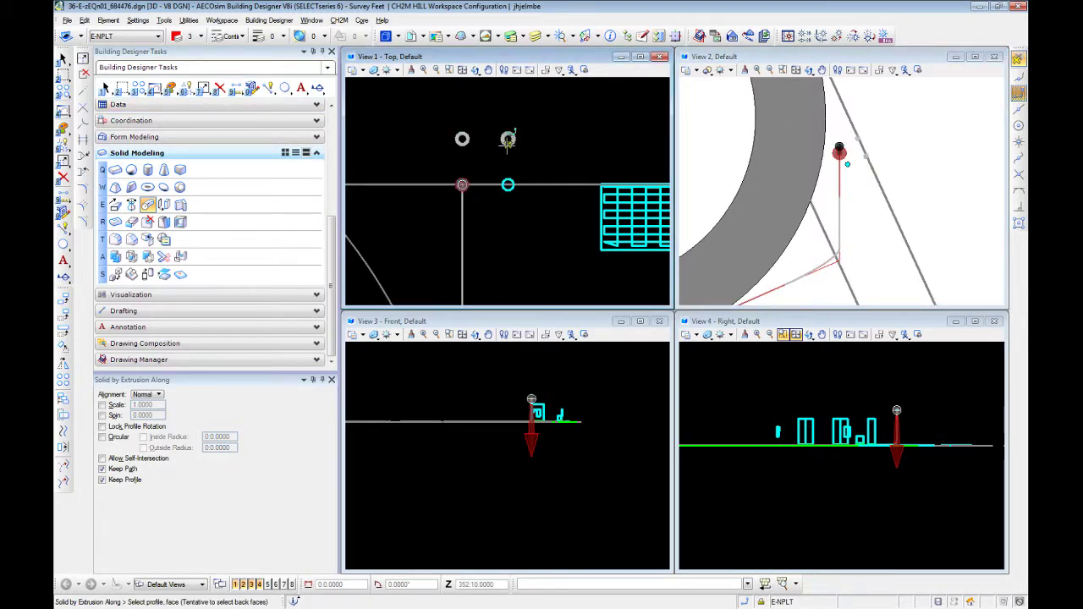
scroll(788, 138, "up", 4)
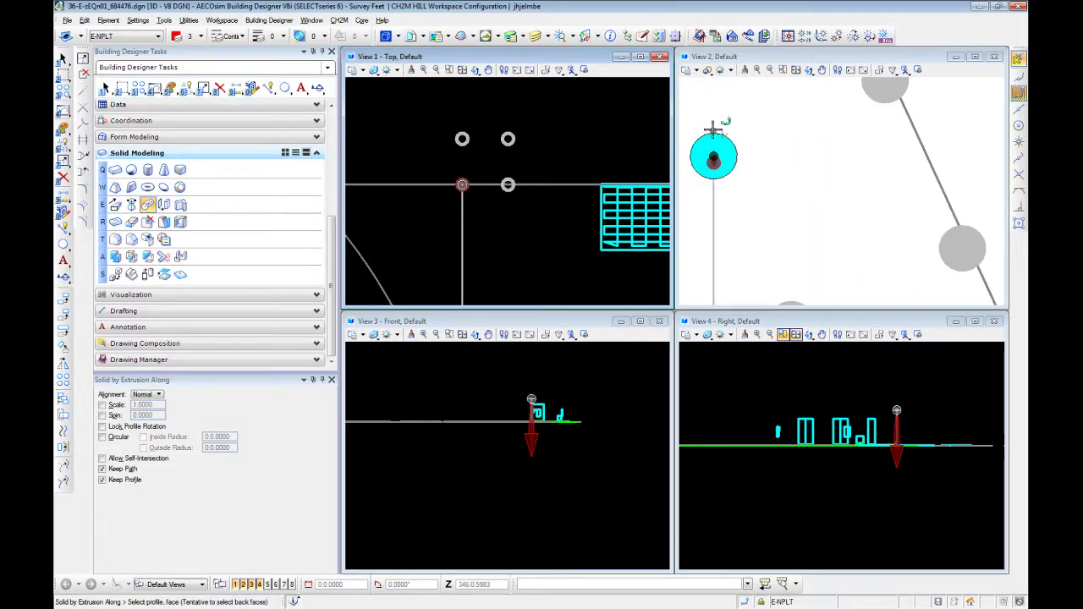
left_click(710, 127)
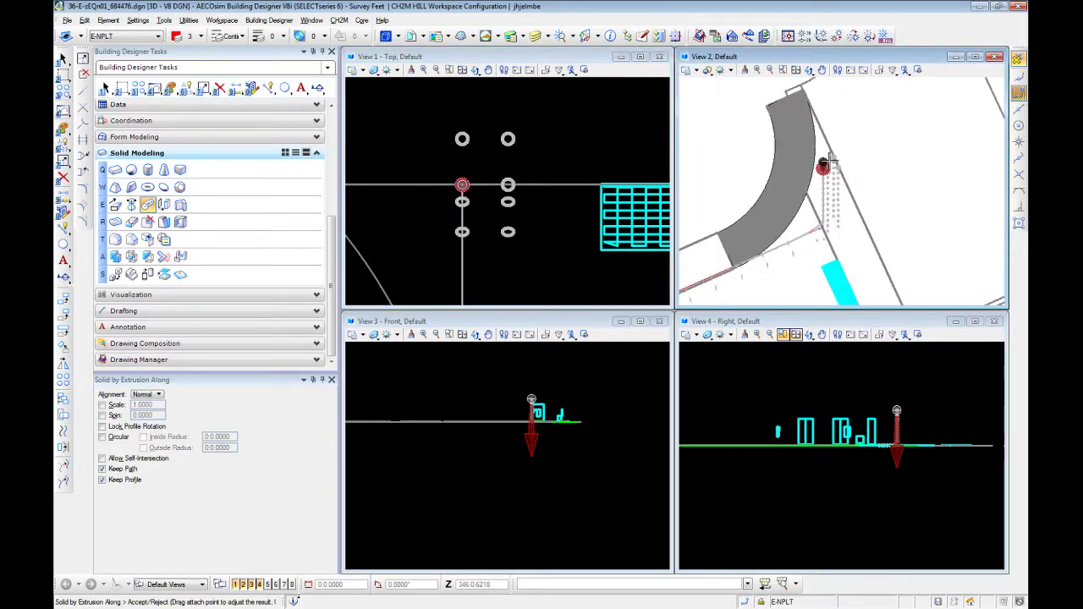
left_click(908, 177)
middle_click_drag(866, 201, 876, 111)
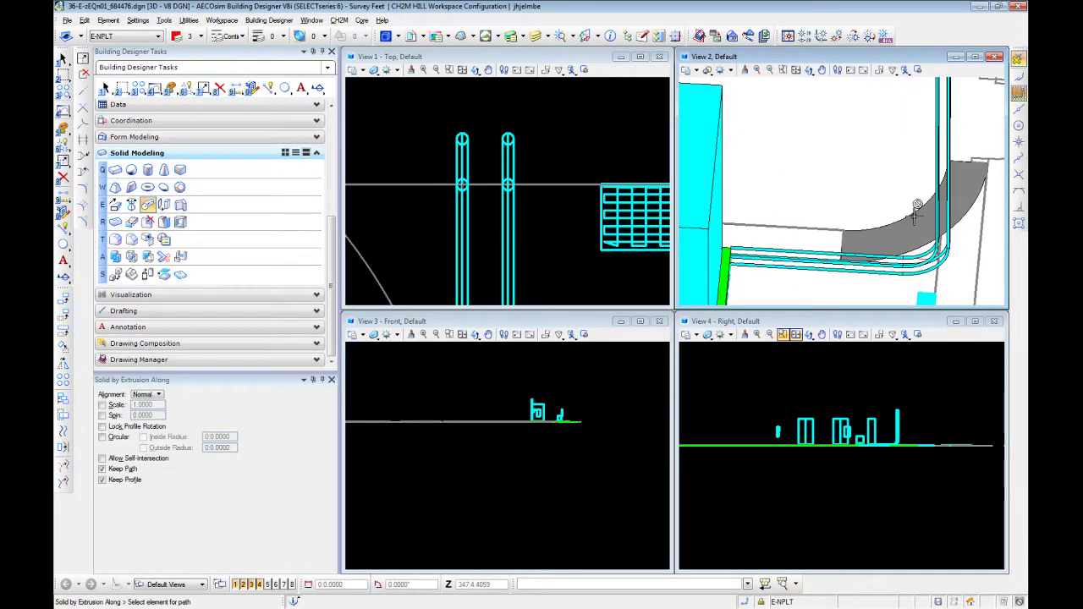
Examine the four extruded conduits around their bends and at their upper ends near the wall line.
scroll(921, 234, "up", 5)
middle_click_drag(924, 237, 893, 194)
scroll(893, 193, "down", 2)
scroll(890, 280, "up", 3)
key("Escape")
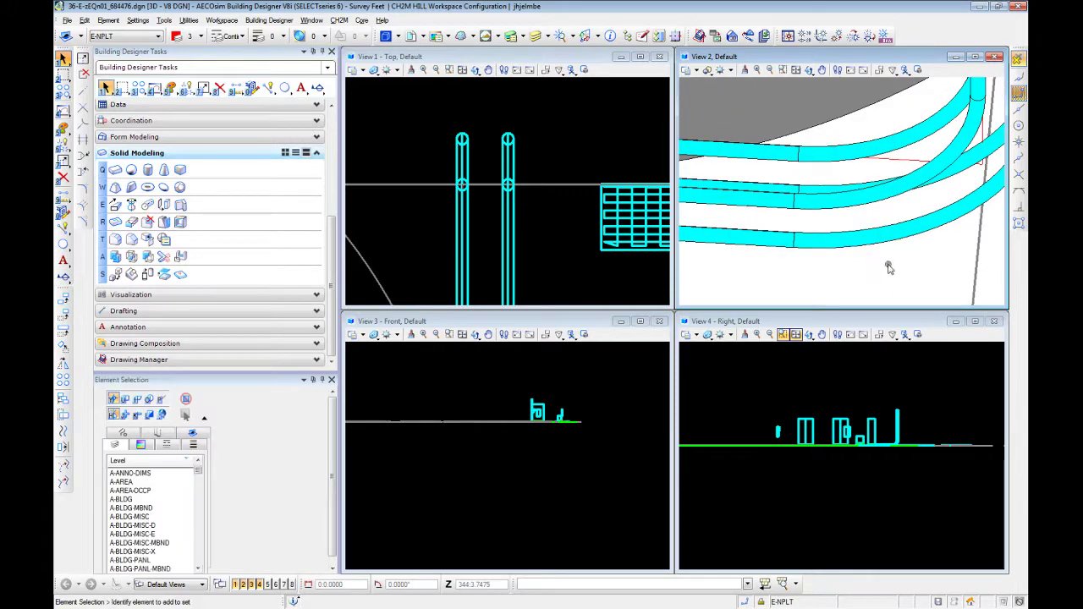
middle_click_drag(890, 268, 821, 255)
scroll(822, 246, "down", 2)
scroll(836, 145, "up", 5)
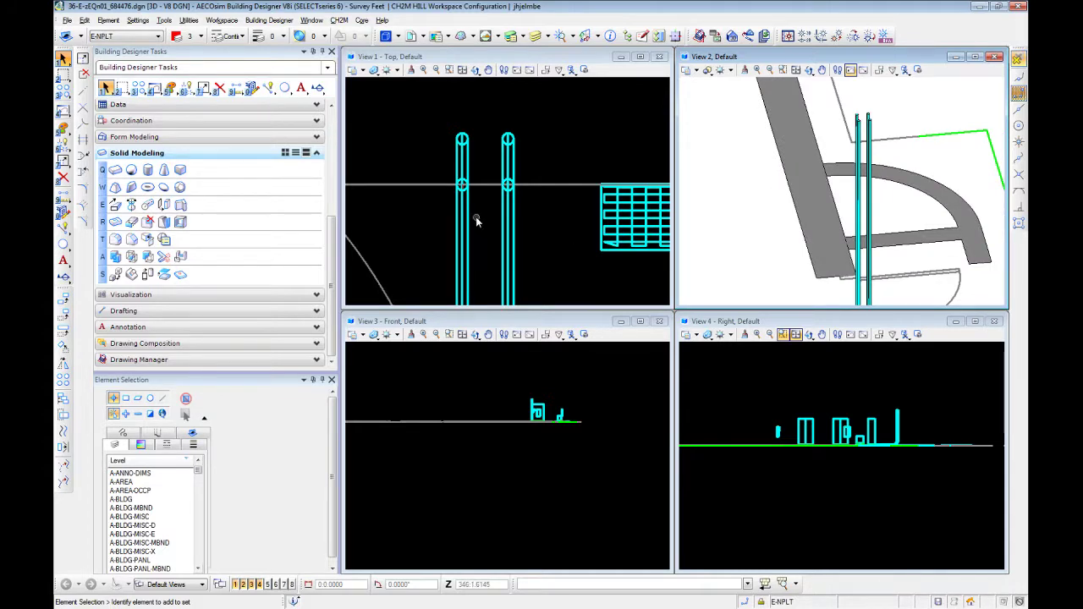
scroll(476, 220, "down", 4)
scroll(476, 220, "up", 3)
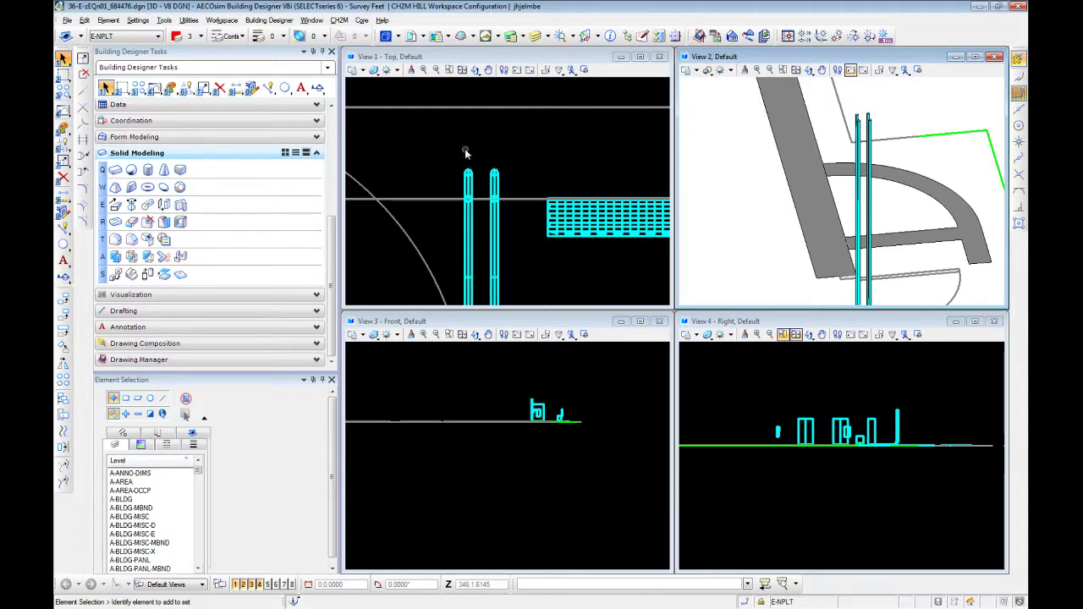
Delete the four extruded conduit solids, leaving the circles and the path.
left_click(869, 145)
key("Delete")
left_click(871, 148)
key("Delete")
Move the four circles and the path's line string together 0:6.5000 at -90° in the Top view, across the wall line, and clear the selection.
left_click_drag(447, 123, 534, 245)
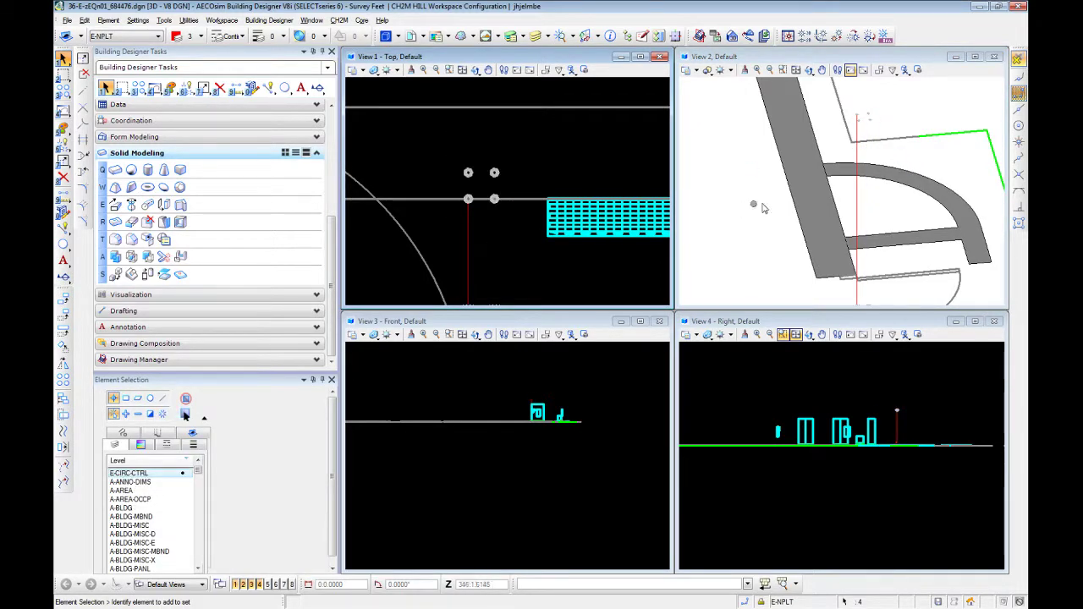
middle_click_drag(762, 205, 792, 151, "shift")
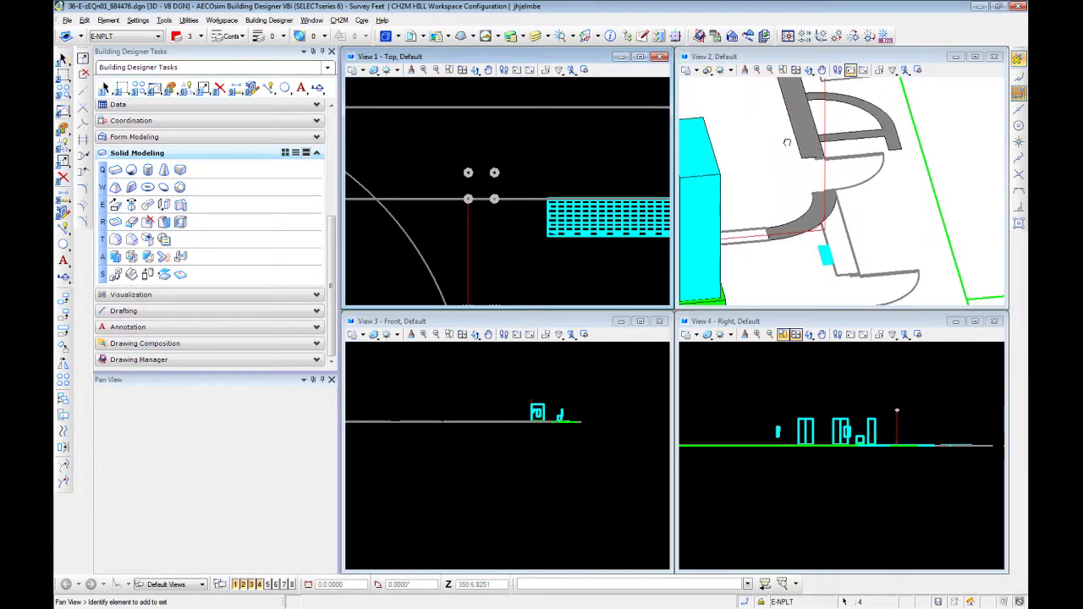
left_click(825, 235)
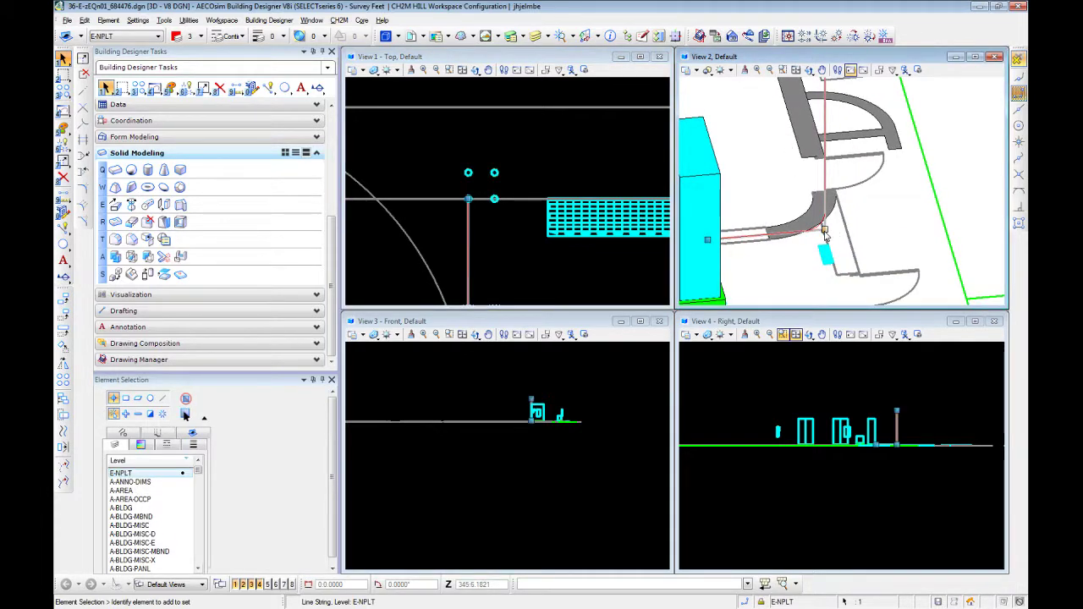
left_click_drag(437, 152, 515, 220)
scroll(443, 178, "up", 4)
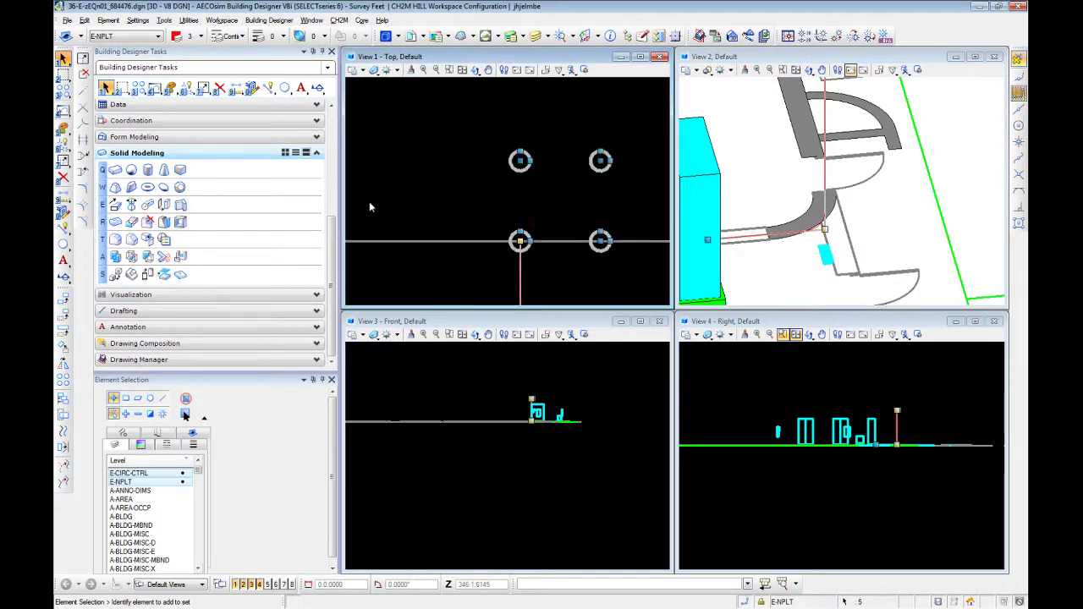
left_click(520, 160)
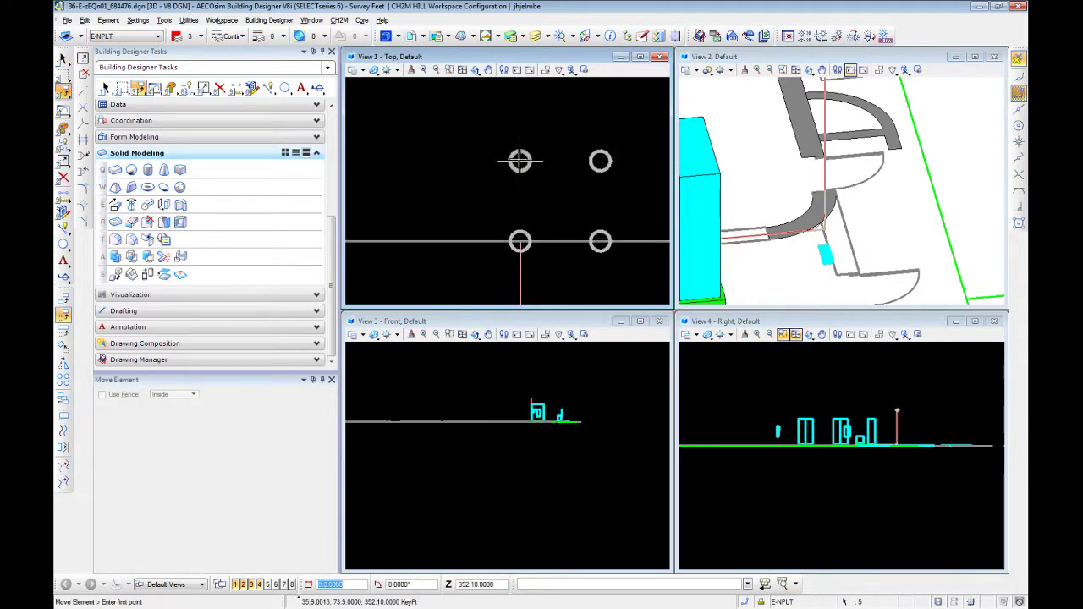
right_click(551, 259)
left_click(520, 161)
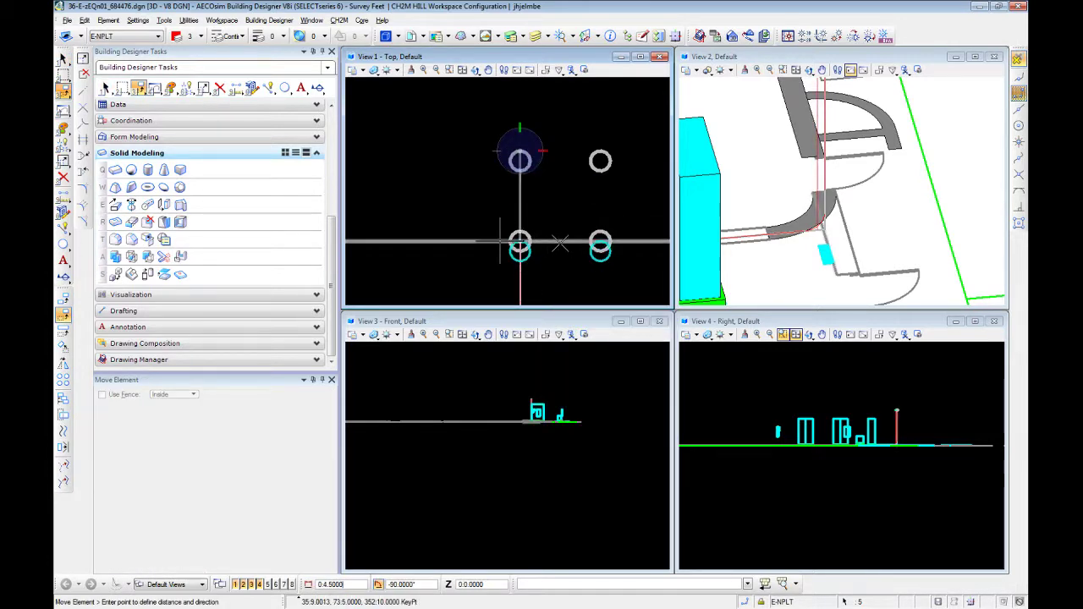
key("plus")
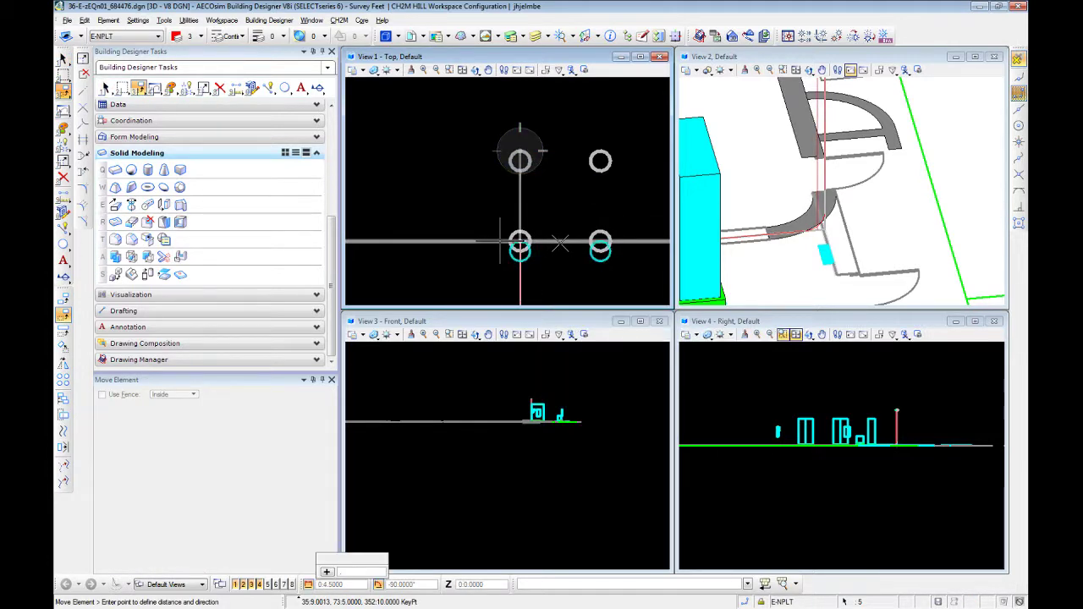
type("2")
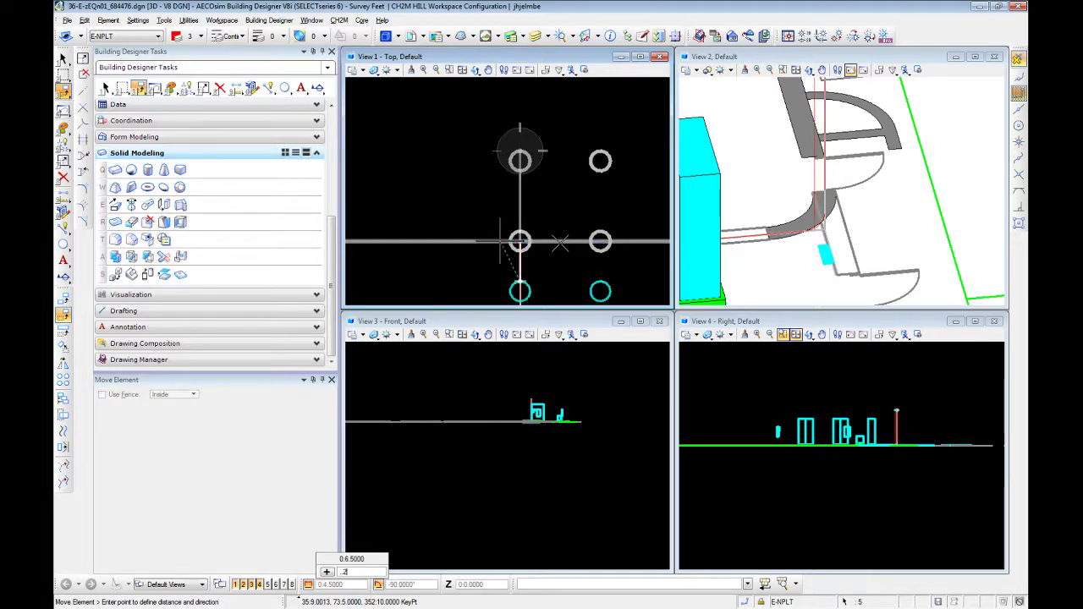
left_click(561, 245)
right_click(484, 152)
scroll(514, 164, "down", 5)
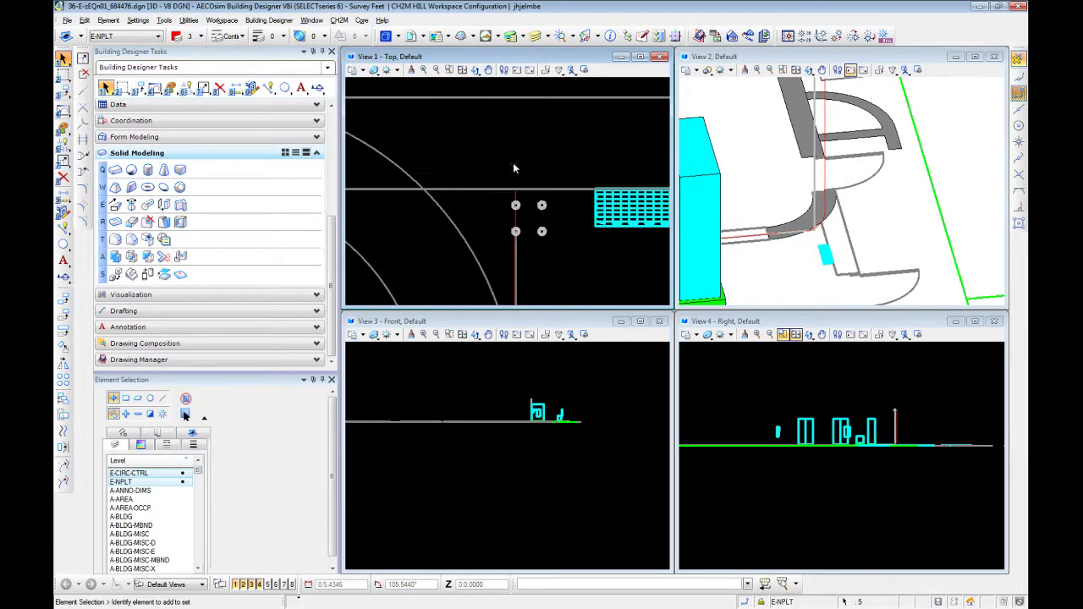
left_click(538, 129)
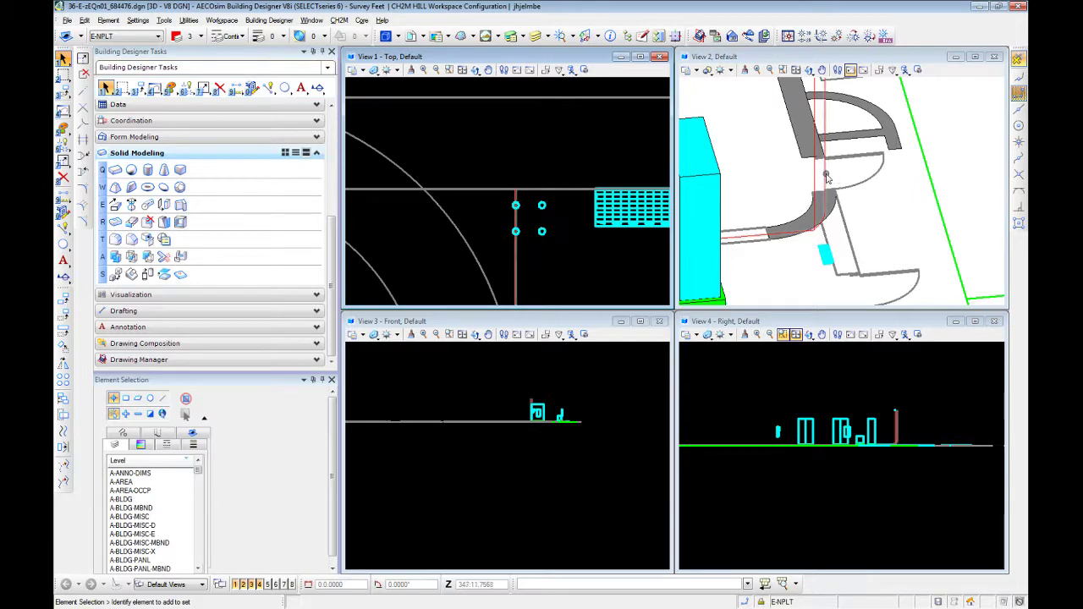
Start a rounded SmartLine, radius 1:0.0000, at the upper end of the vertical line near the circles and run it down to the lower corner.
scroll(828, 177, "down", 3)
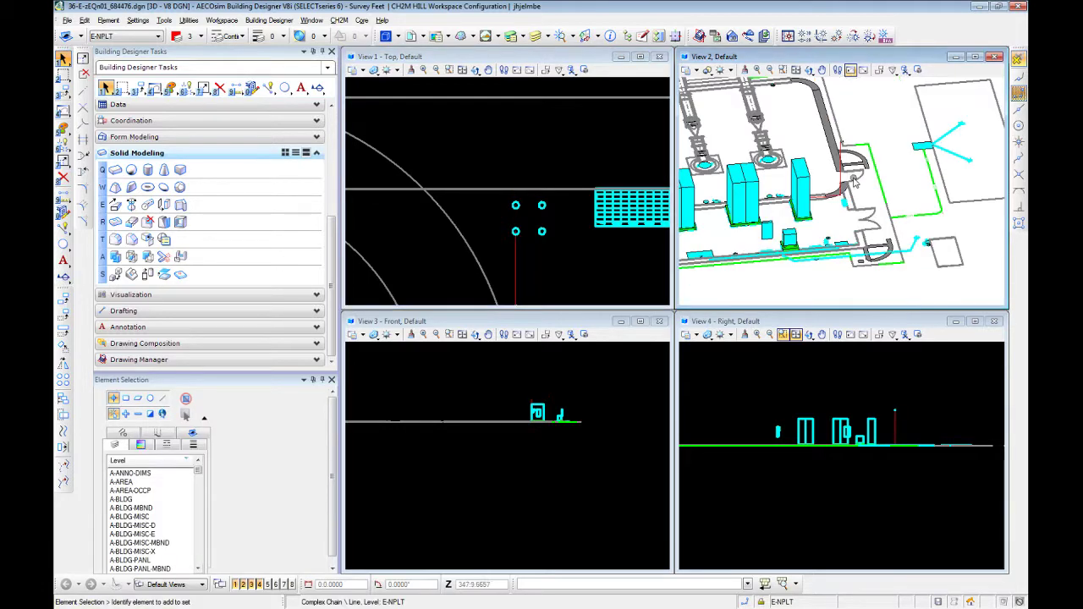
left_click(268, 88)
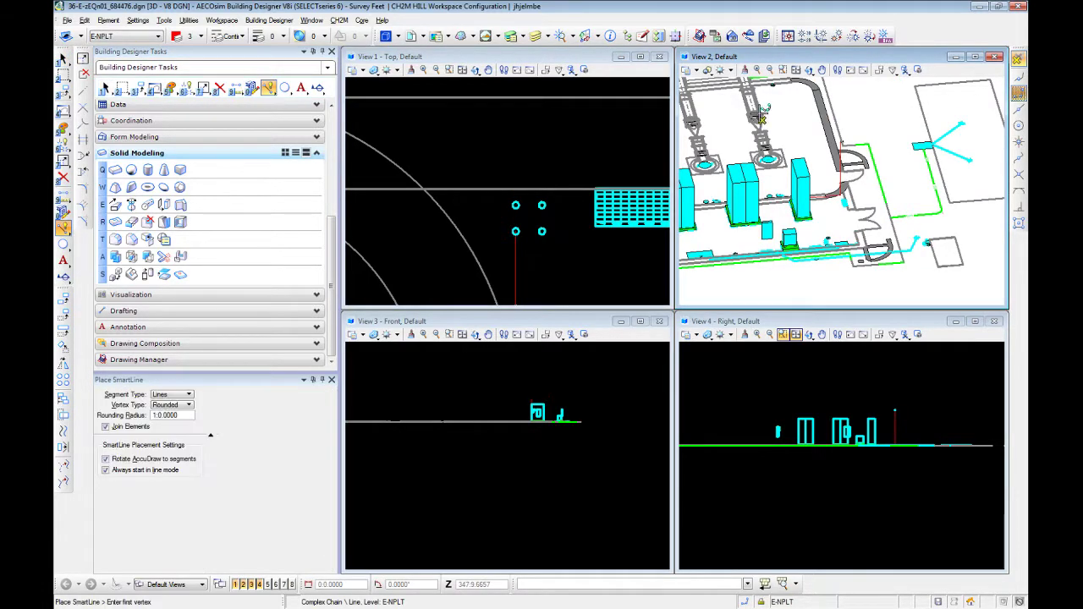
scroll(841, 149, "up", 3)
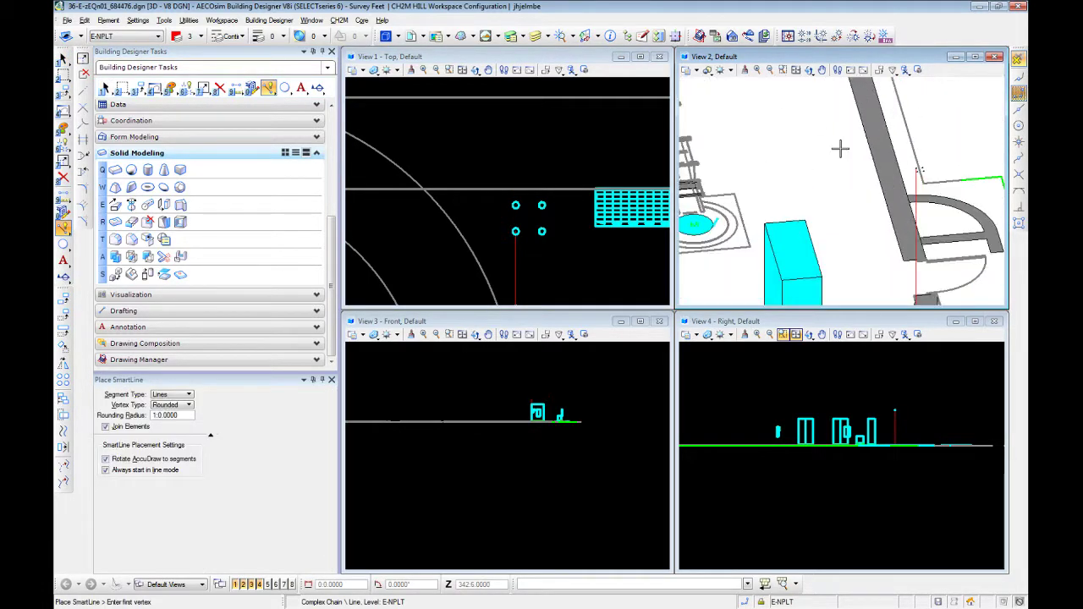
left_click(917, 170)
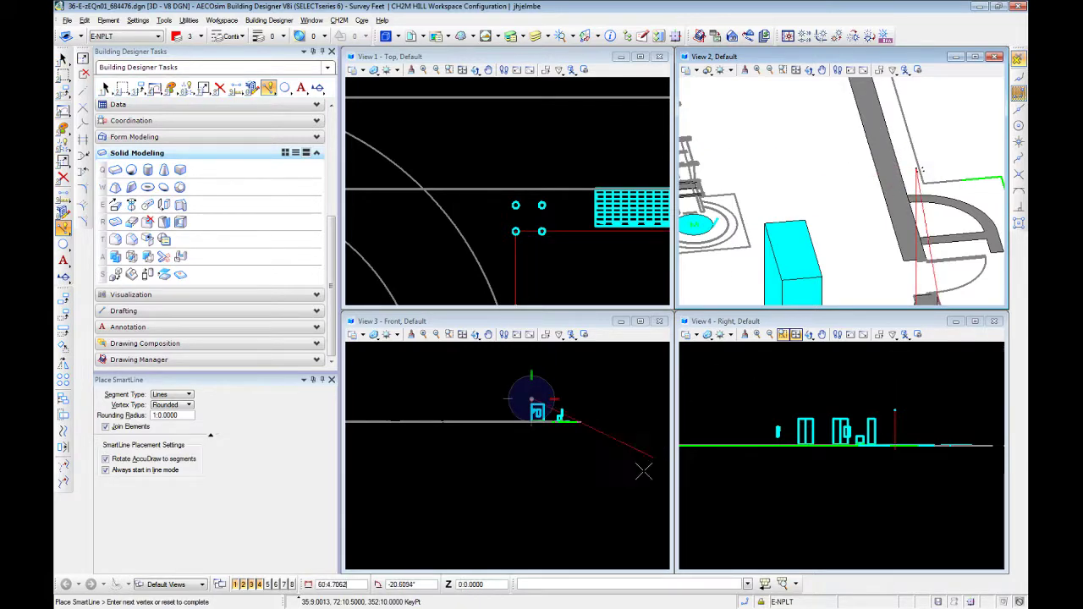
key("Return")
middle_click_drag(827, 299, 827, 274)
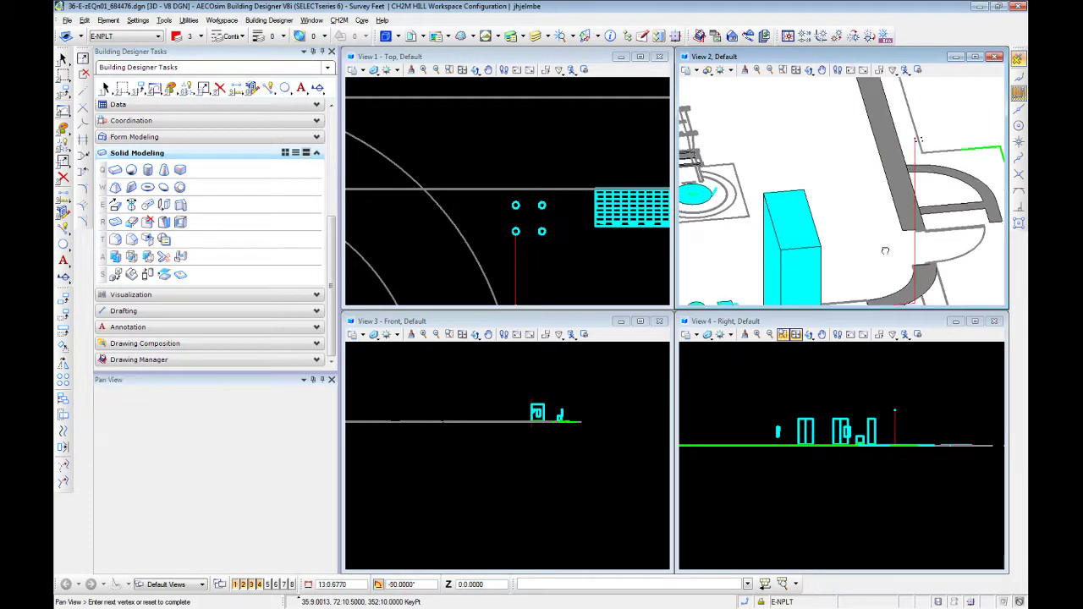
middle_click_drag(883, 242, 867, 172)
scroll(891, 222, "up", 4)
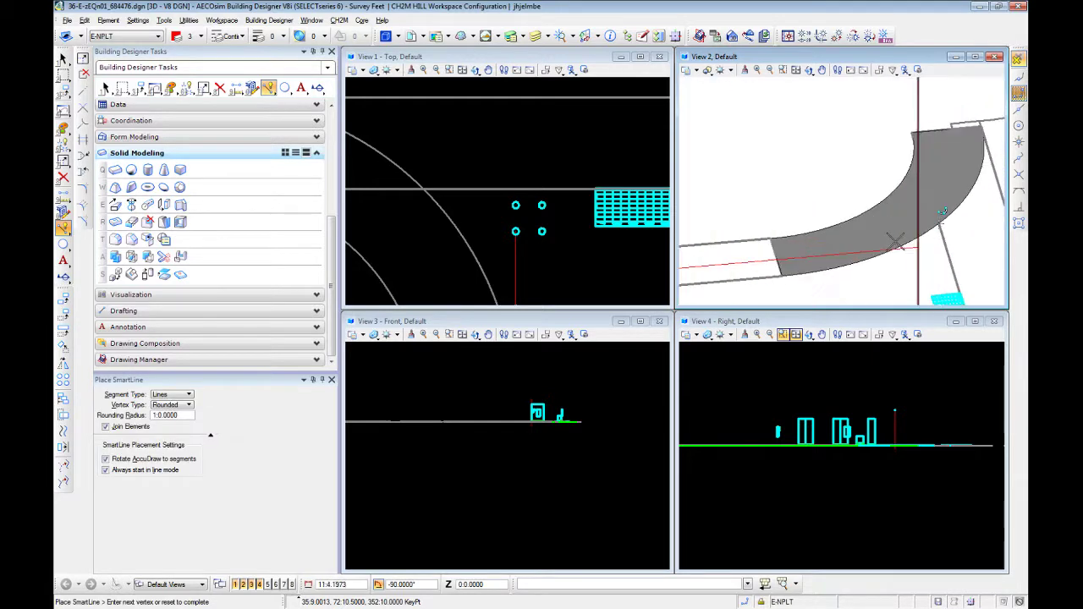
left_click(906, 251)
Add a segment at -90° in the Top view from the lower corner toward the equipment pad and finish the SmartLine.
scroll(522, 251, "down", 2)
scroll(526, 252, "up", 2)
middle_click_drag(530, 252, 529, 189)
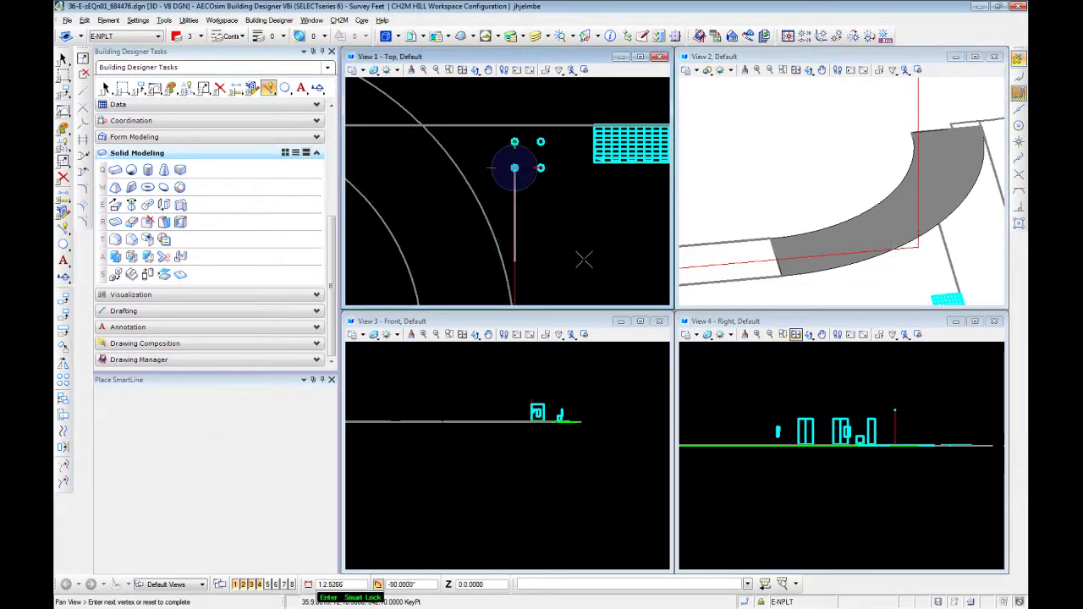
scroll(552, 190, "up", 2)
scroll(553, 190, "down", 2)
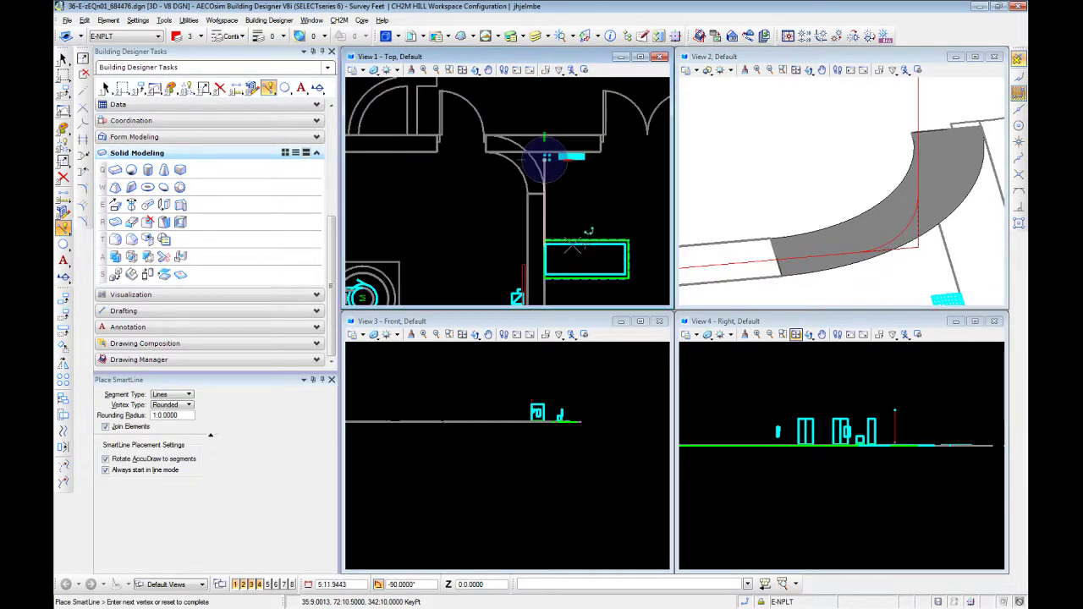
right_click(563, 181)
scroll(564, 204, "up", 2)
key("Escape")
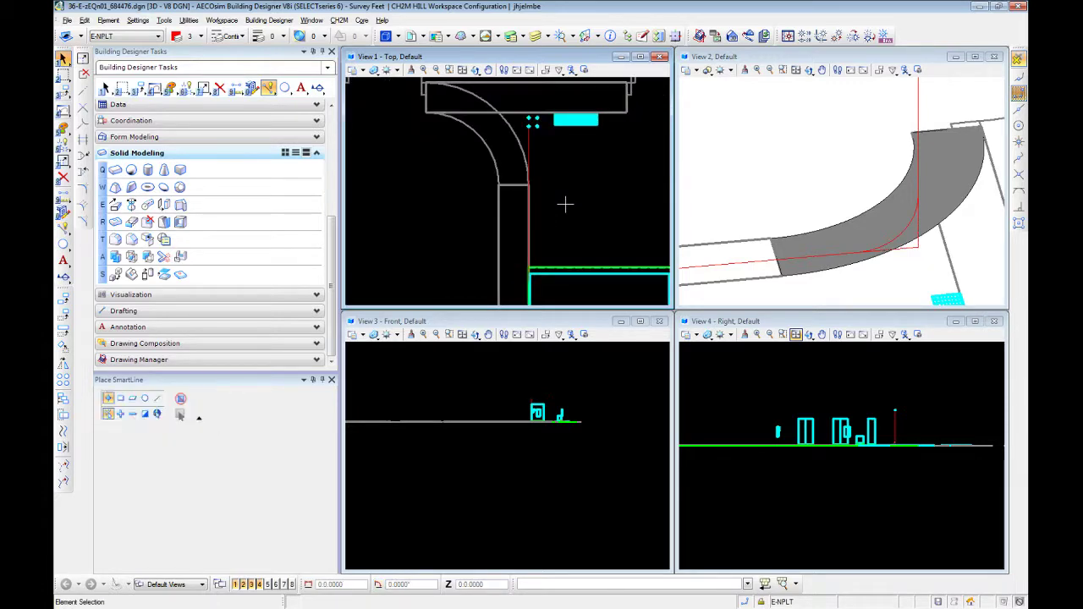
Move the four circles and the path lines together .25 at 0° in the Top view, away from the wall edge, and clear the selection.
scroll(561, 191, "down", 4)
scroll(556, 183, "up", 2)
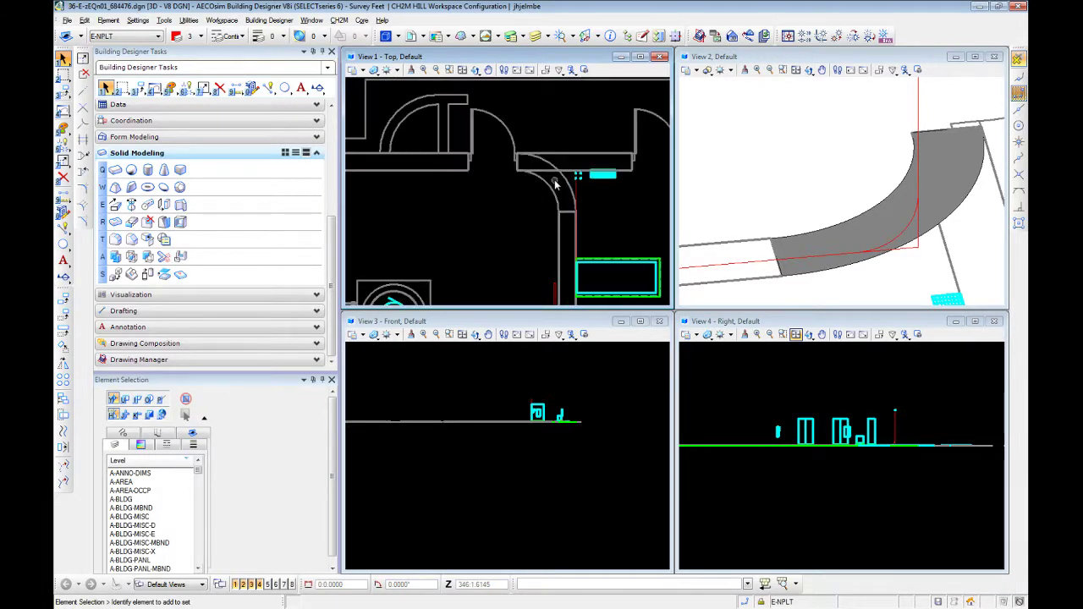
scroll(556, 183, "up", 4)
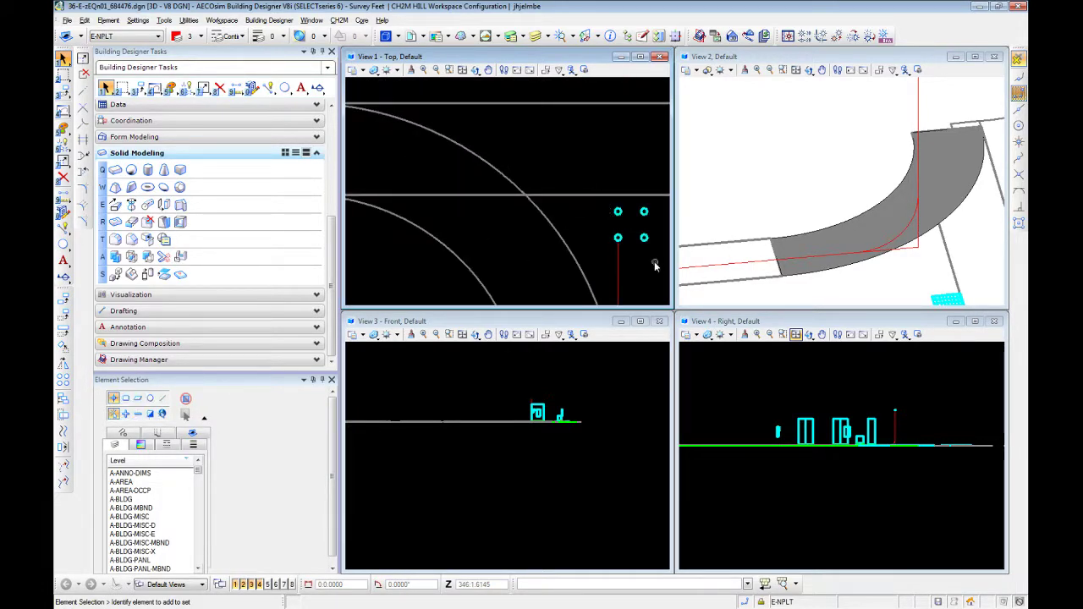
left_click_drag(655, 265, 611, 200)
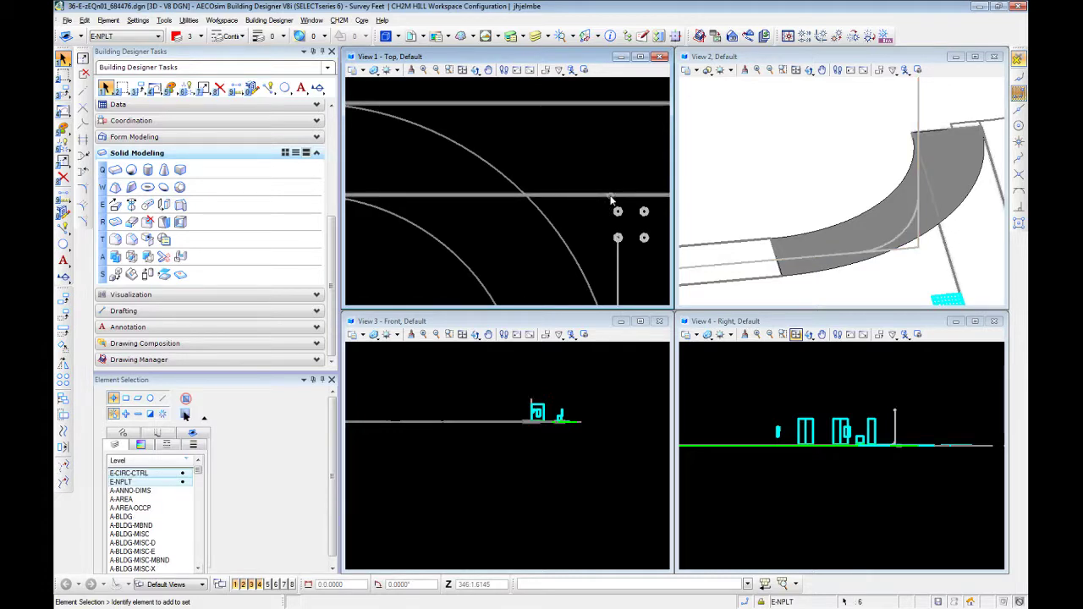
key("3")
key("2")
scroll(619, 212, "up", 5)
middle_click_drag(608, 202, 593, 199)
left_click(590, 195)
scroll(541, 254, "down", 3)
middle_click_drag(550, 292, 525, 137)
scroll(524, 162, "up", 3)
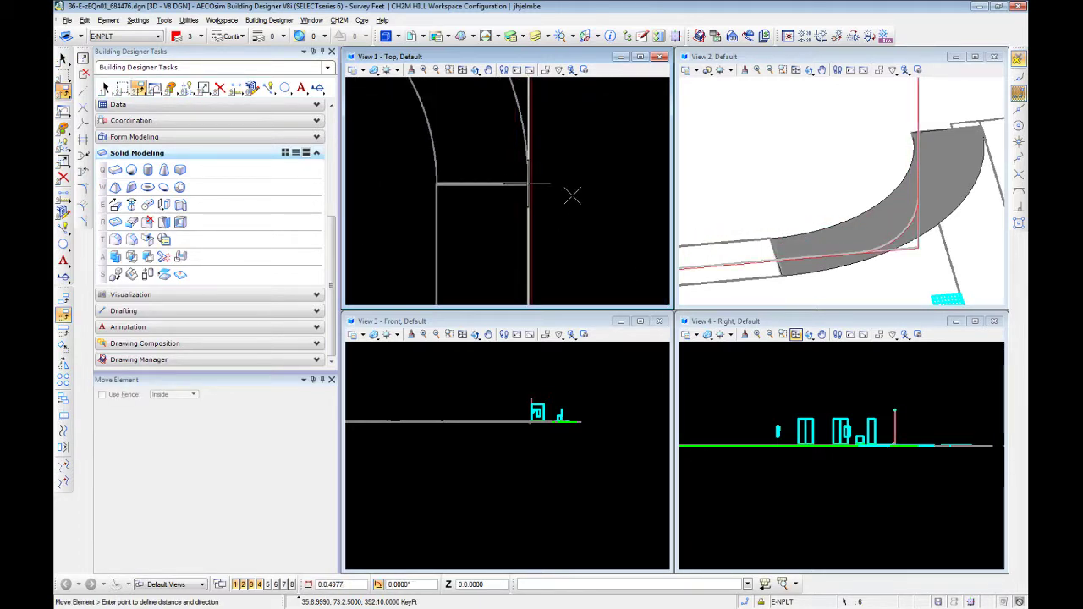
middle_click_drag(573, 196, 461, 254)
scroll(460, 254, "down", 3)
key("Return")
type(".25")
left_click(542, 141)
right_click(501, 207)
left_click(477, 210)
Extrude all four circles along the relocated rounded path using Solid by Extrusion Along, with Normal alignment, keeping the path and profiles.
scroll(476, 210, "down", 5)
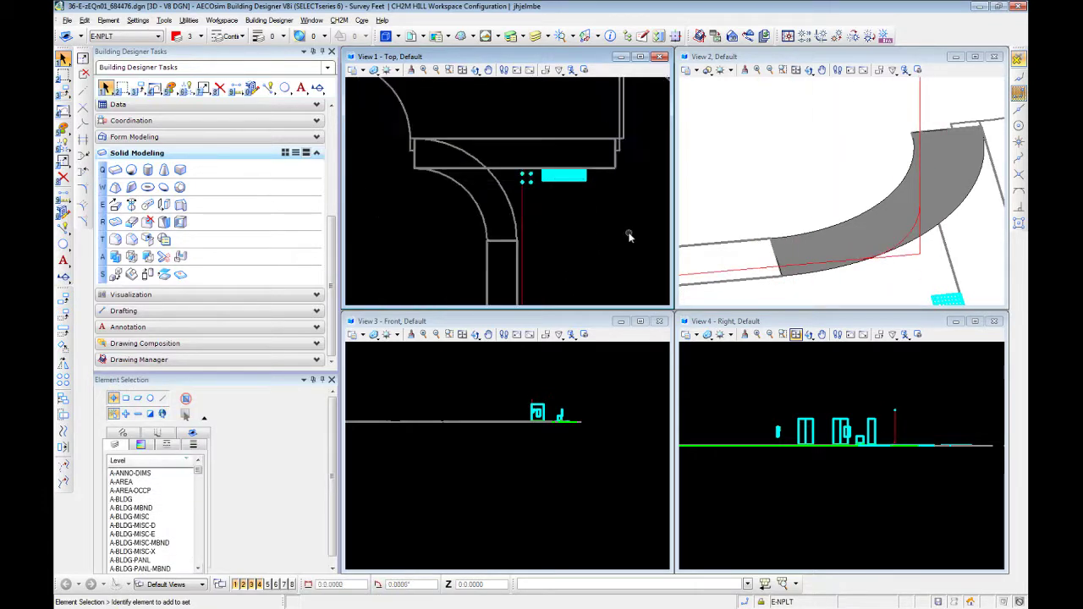
scroll(826, 212, "up", 3)
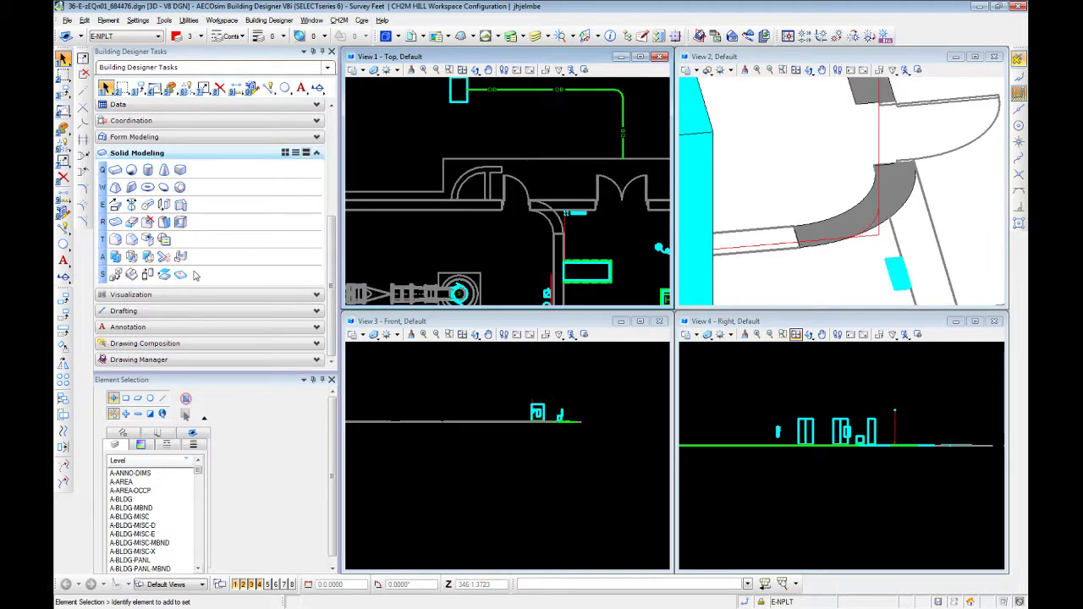
left_click(148, 205)
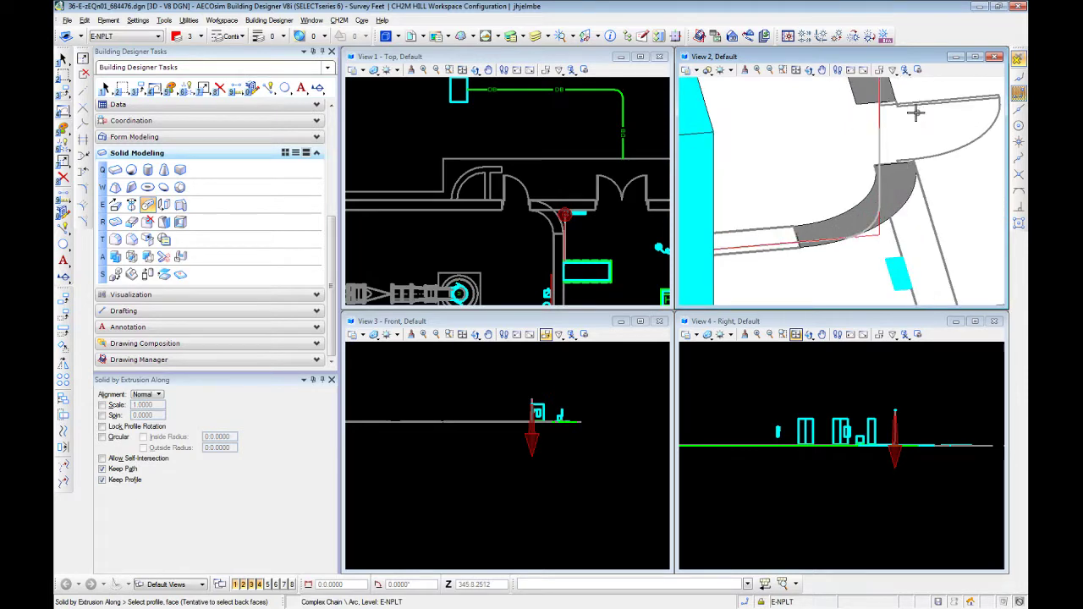
middle_click_drag(893, 123, 865, 282)
scroll(863, 121, "up", 5)
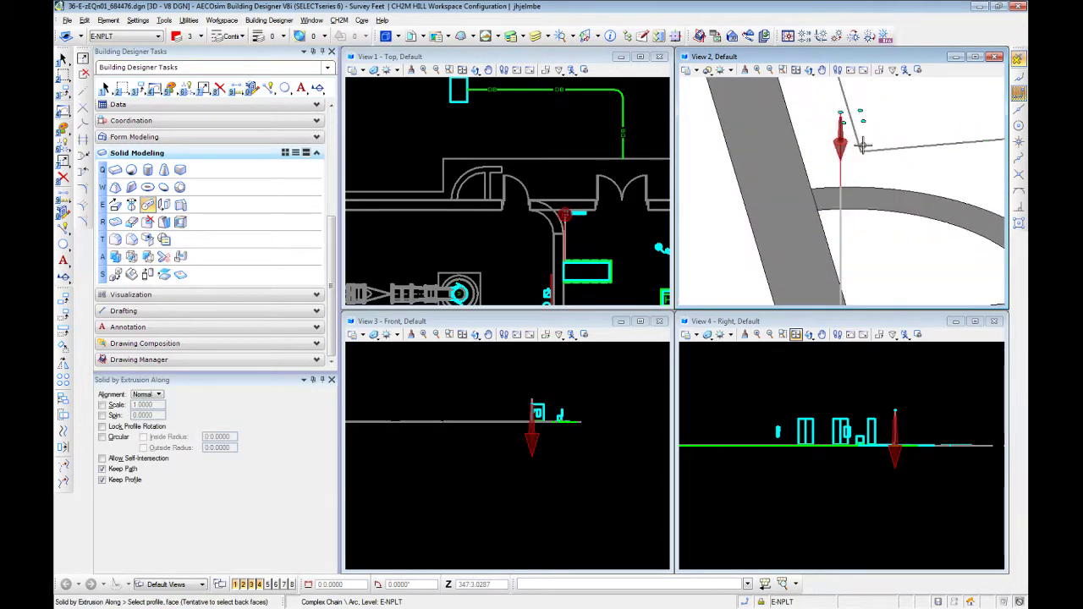
middle_click_drag(864, 121, 875, 176)
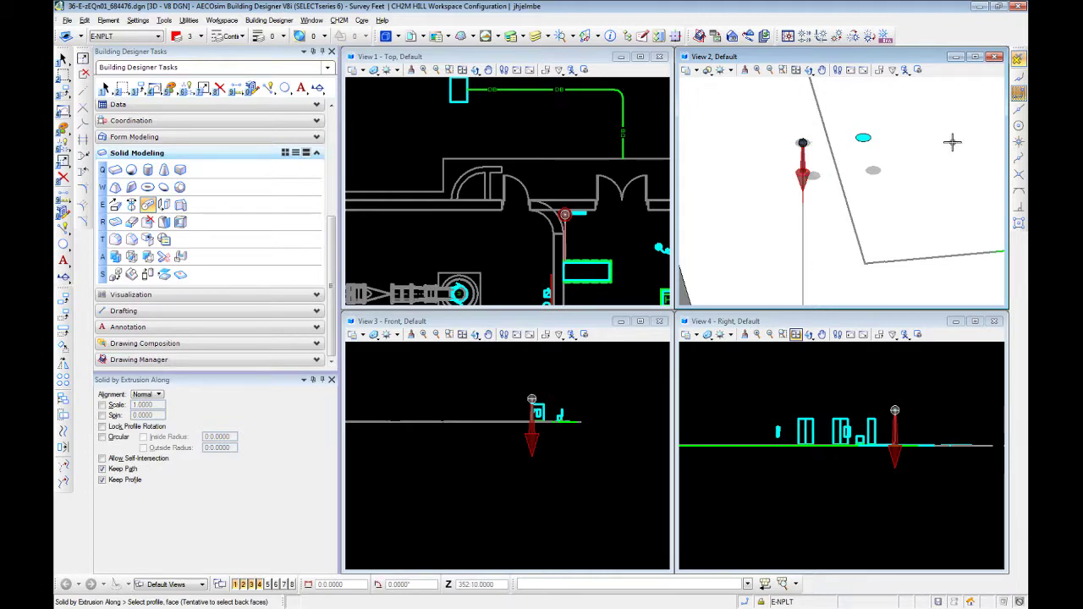
left_click(782, 135)
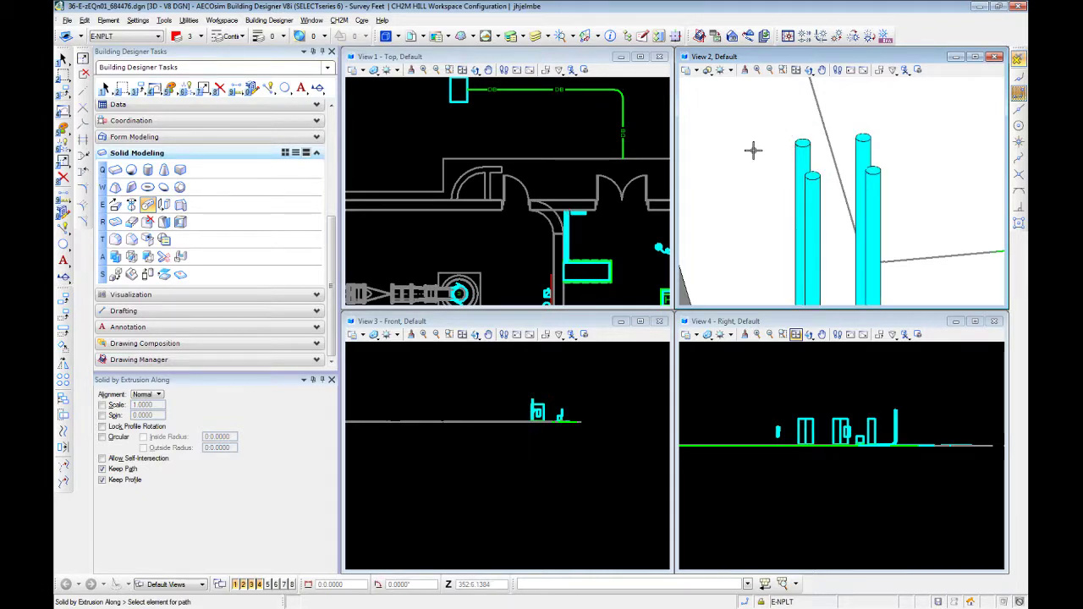
Examine the extruded conduits and where their horizontal runs meet the equipment cabinet and its green pad.
scroll(753, 150, "down", 5)
middle_click_drag(755, 149, 786, 114)
scroll(820, 202, "down", 3)
scroll(821, 200, "up", 2)
key("Escape")
middle_click_drag(820, 199, 748, 212, "shift")
scroll(750, 177, "up", 5)
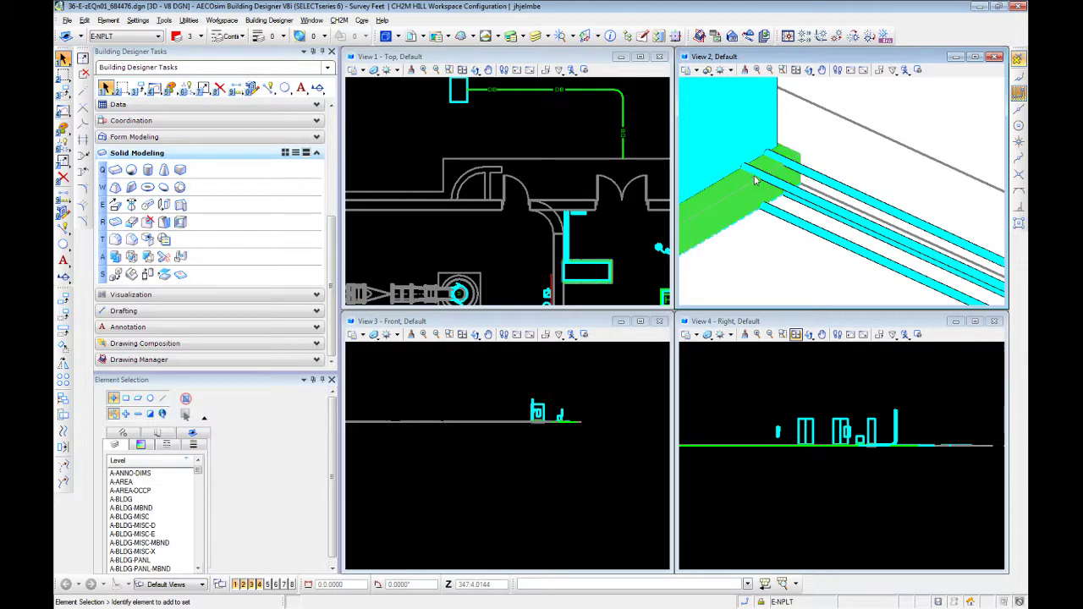
scroll(769, 182, "down", 6)
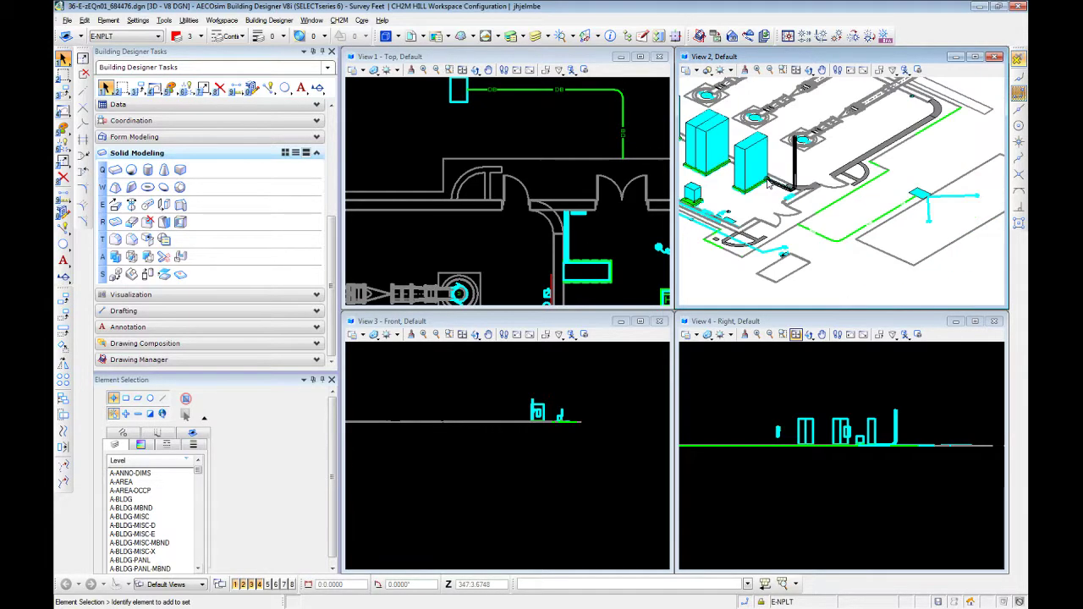
Select the four conduits together with their circles and path lines in the Top view.
scroll(787, 144, "up", 4)
scroll(574, 209, "up", 3)
scroll(574, 208, "up", 3)
middle_click_drag(538, 262, 547, 145)
left_click_drag(540, 219, 465, 147)
scroll(694, 178, "down", 5)
middle_click_drag(690, 188, 748, 175)
key("Escape")
scroll(744, 179, "up", 5)
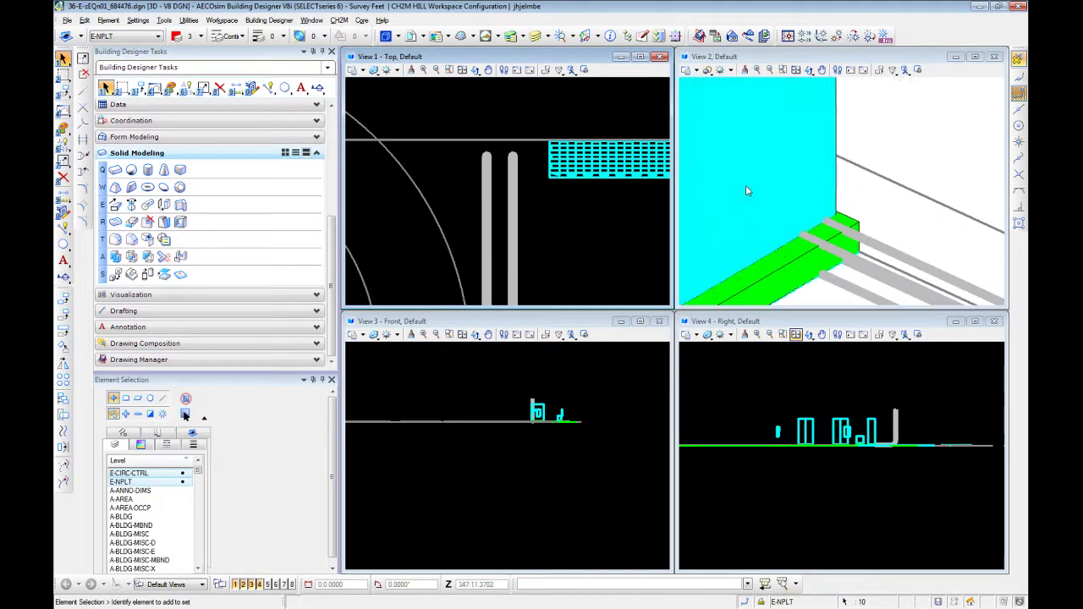
key("3")
key("2")
scroll(829, 243, "up", 3)
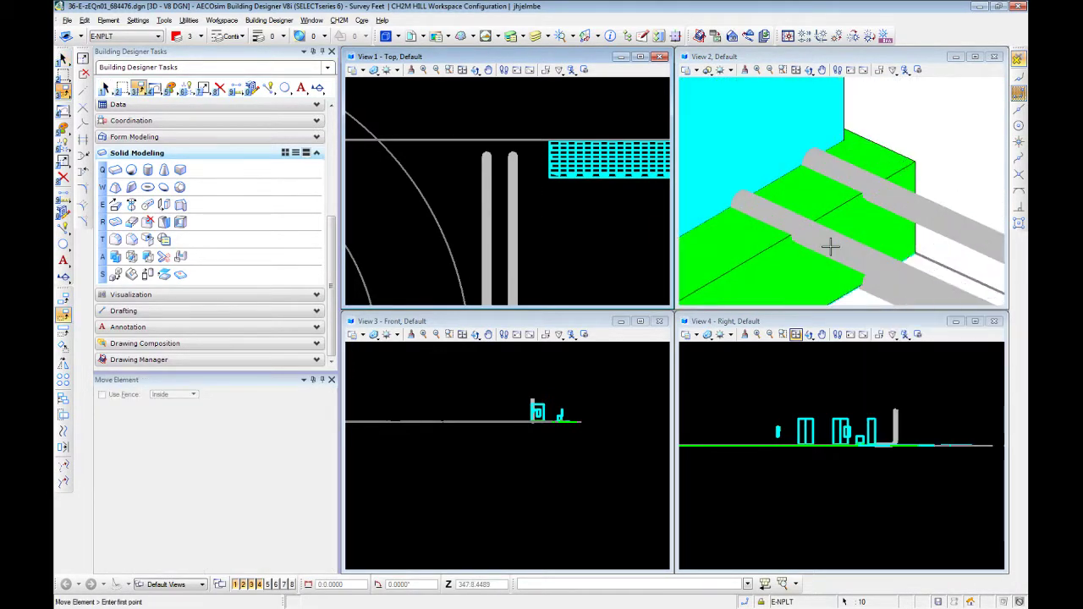
left_click(745, 189)
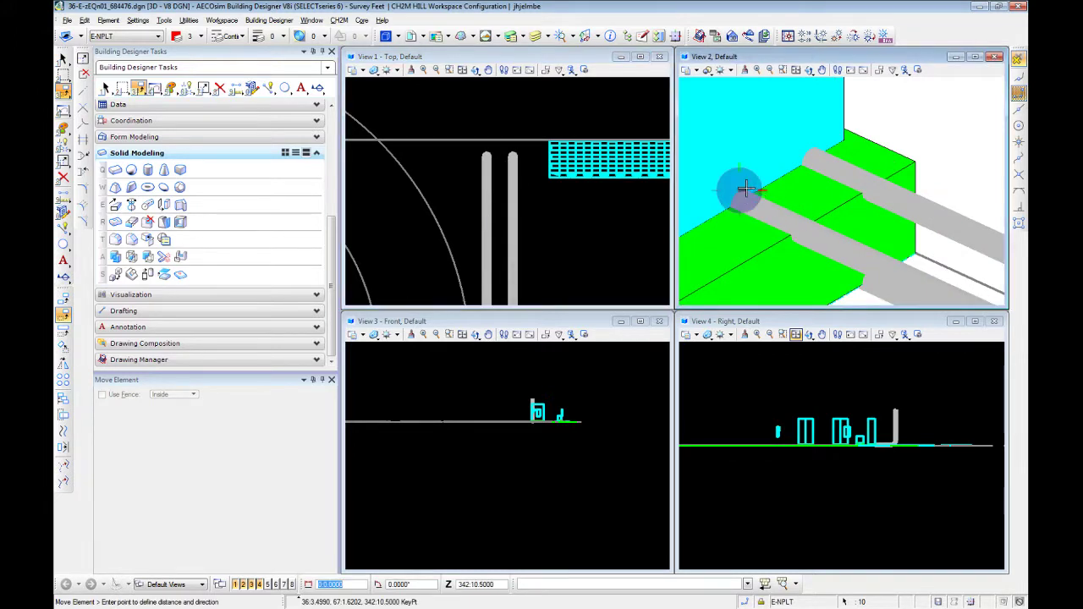
key("Escape")
Move the selected conduits, circles and paths up 0:10.5000 at 90° in the Front view, clear of the equipment pad.
scroll(537, 422, "up", 4)
scroll(537, 422, "up", 1)
middle_click_drag(407, 472, 514, 343)
scroll(516, 425, "down", 3)
scroll(521, 388, "up", 4)
key("3")
key("2")
left_click(493, 543)
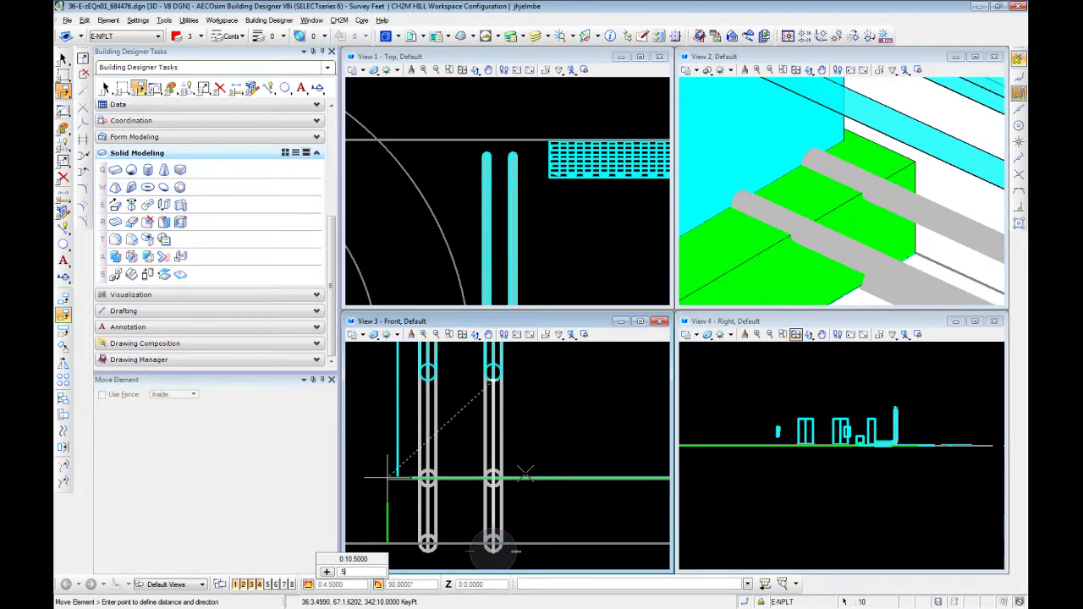
left_click(492, 374)
key("Escape")
Examine the raised conduits at the cabinet face and around their bends, and release their selection.
scroll(748, 287, "down", 6)
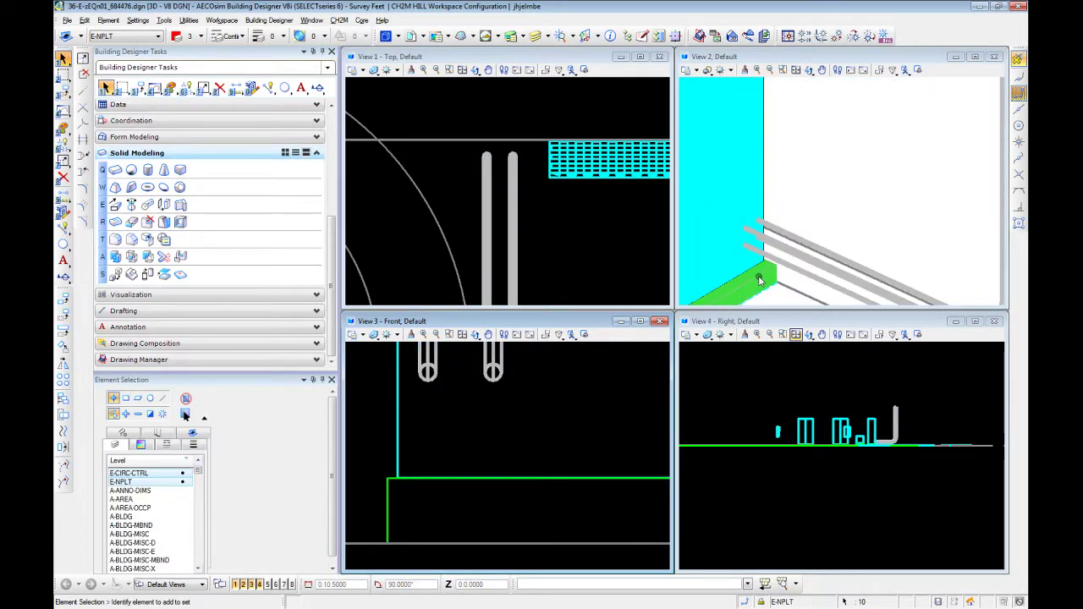
scroll(800, 256, "up", 3)
middle_click_drag(802, 257, 759, 229, "shift")
scroll(759, 227, "down", 3)
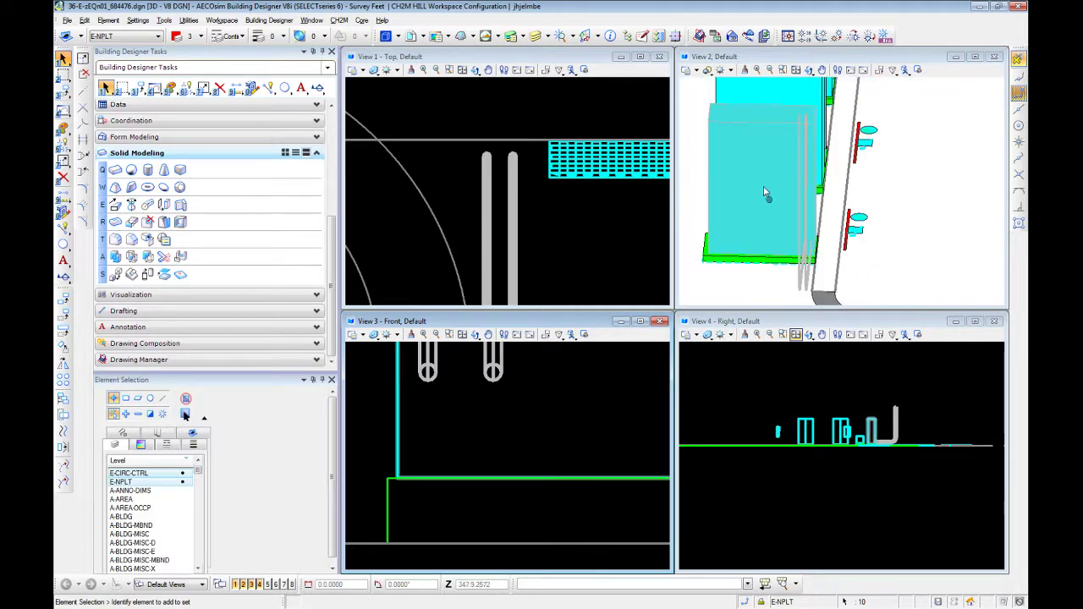
scroll(763, 110, "down", 2)
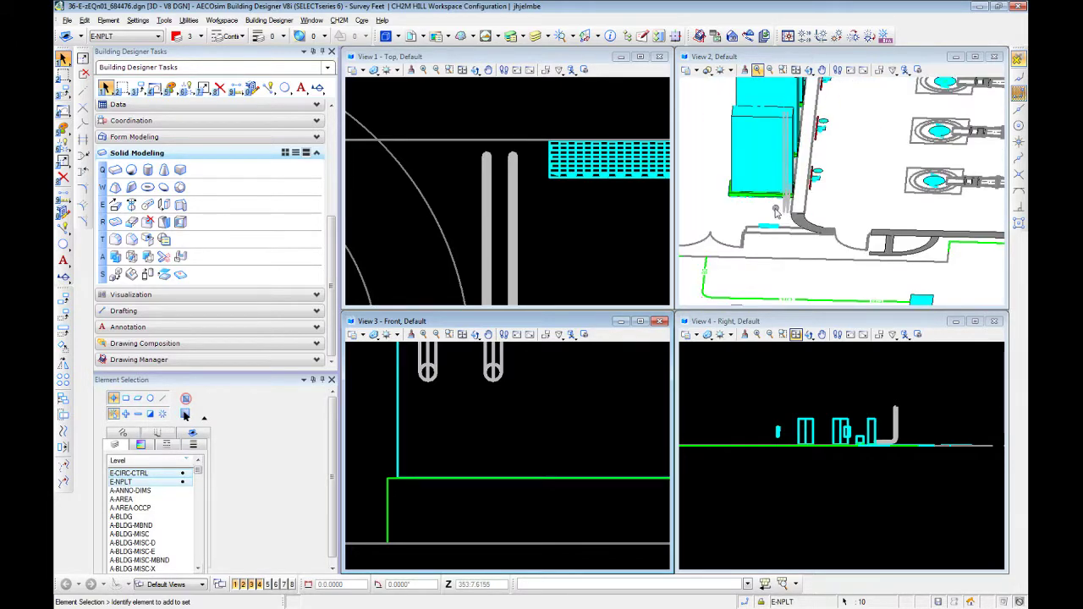
scroll(768, 224, "up", 4)
middle_click_drag(749, 161, 934, 207)
left_click(905, 189)
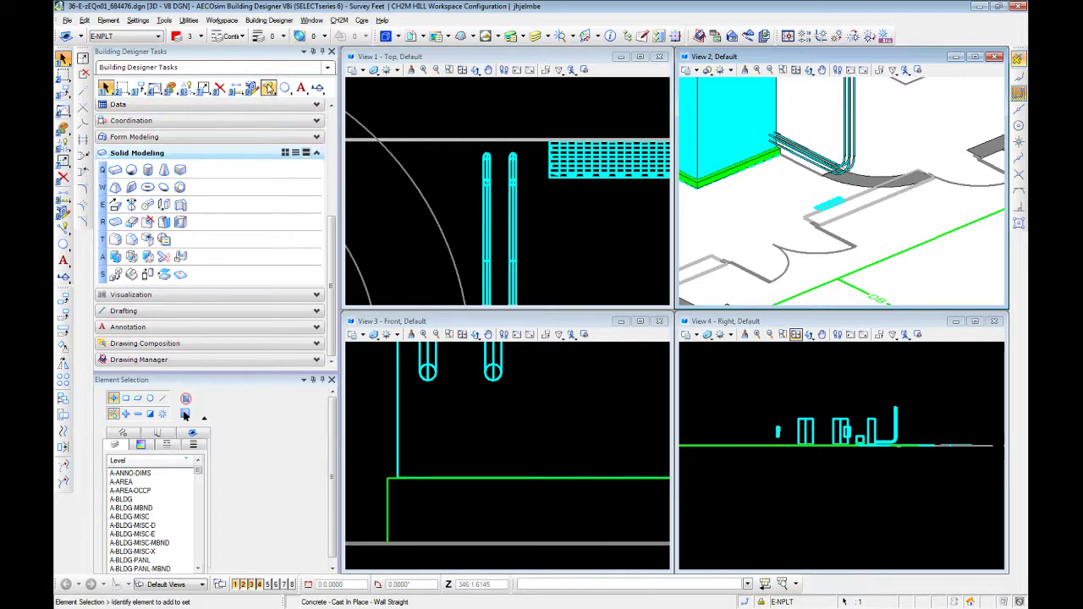
Draw a sample rounded SmartLine from the wall corner outside the building, ending in an angled segment about 7:9 long across the DB line.
left_click(270, 89)
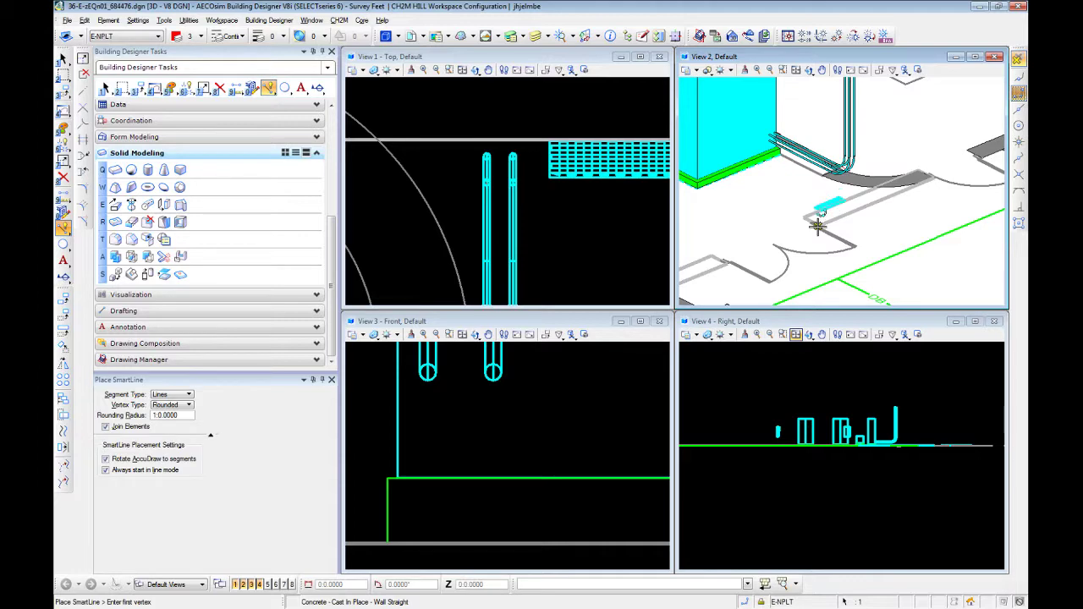
left_click(817, 224)
scroll(519, 173, "down", 5)
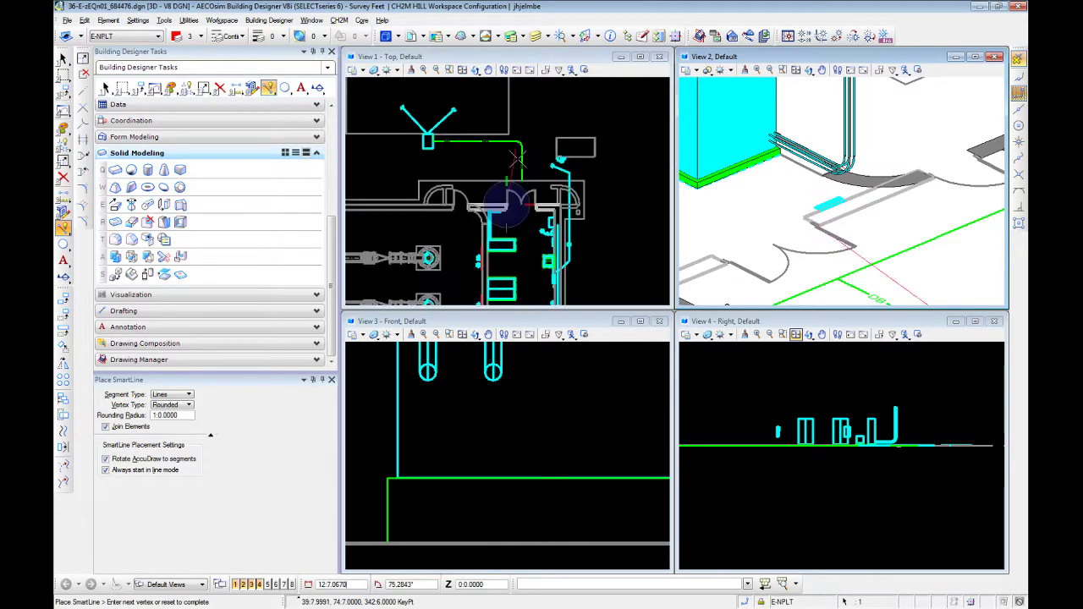
scroll(520, 173, "up", 5)
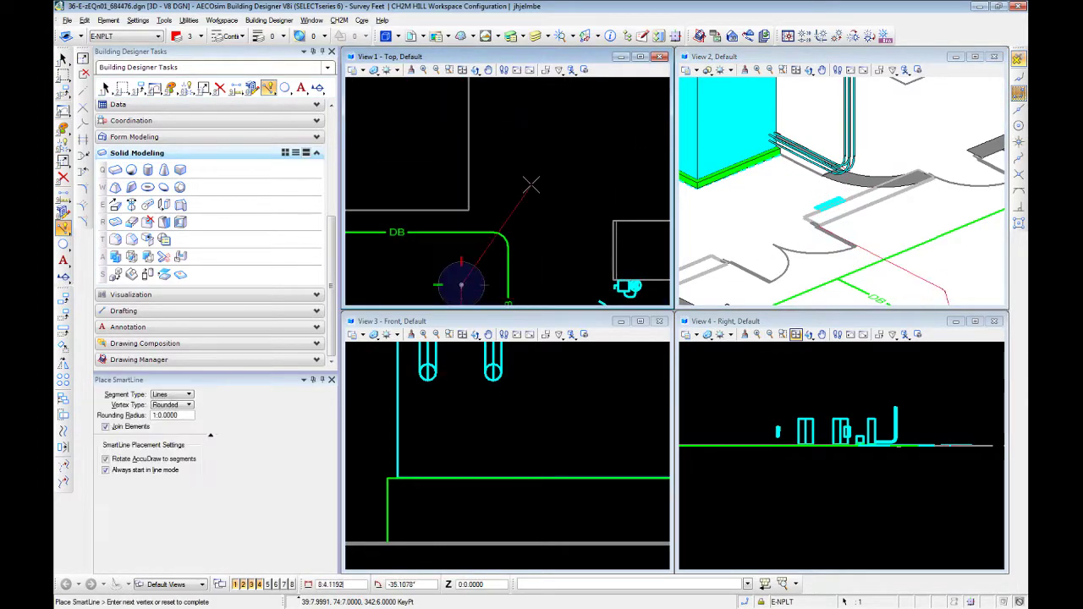
left_click(536, 200)
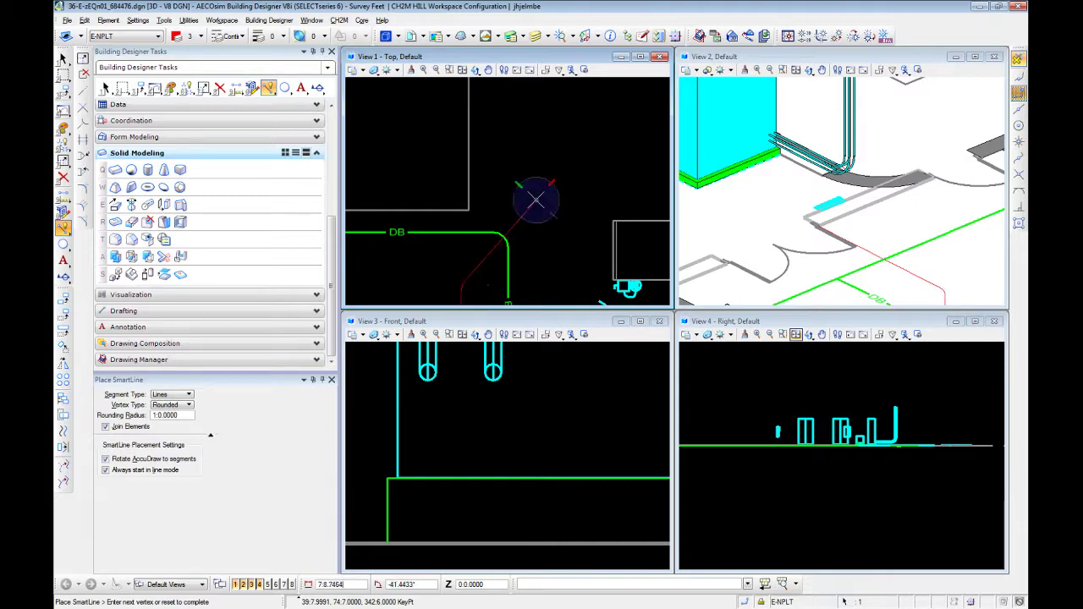
right_click(537, 202)
scroll(561, 257, "down", 5)
key("Escape")
scroll(534, 278, "up", 5)
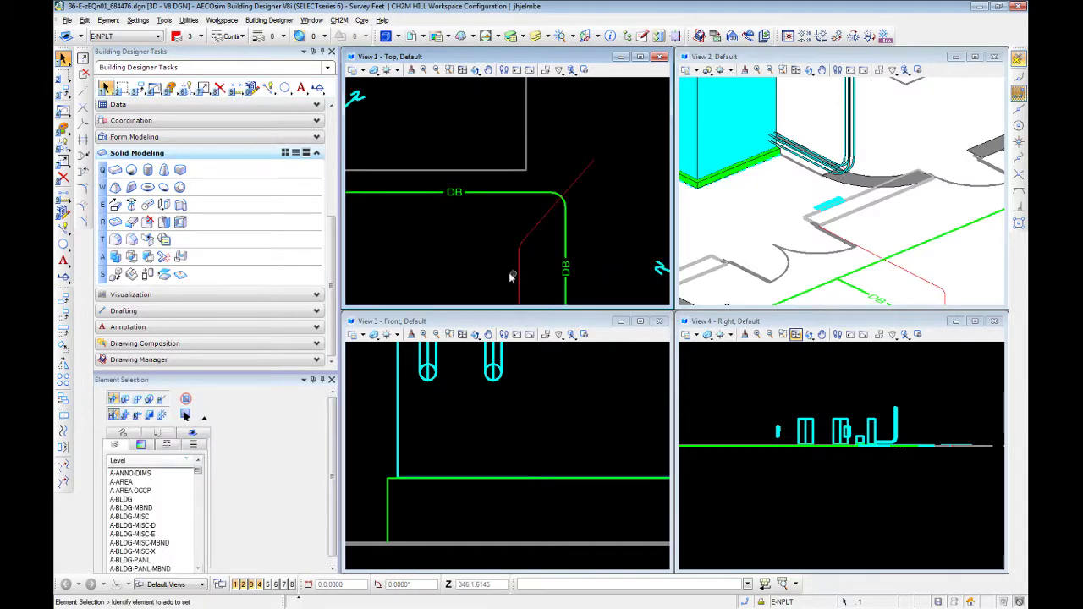
scroll(854, 267, "down", 4)
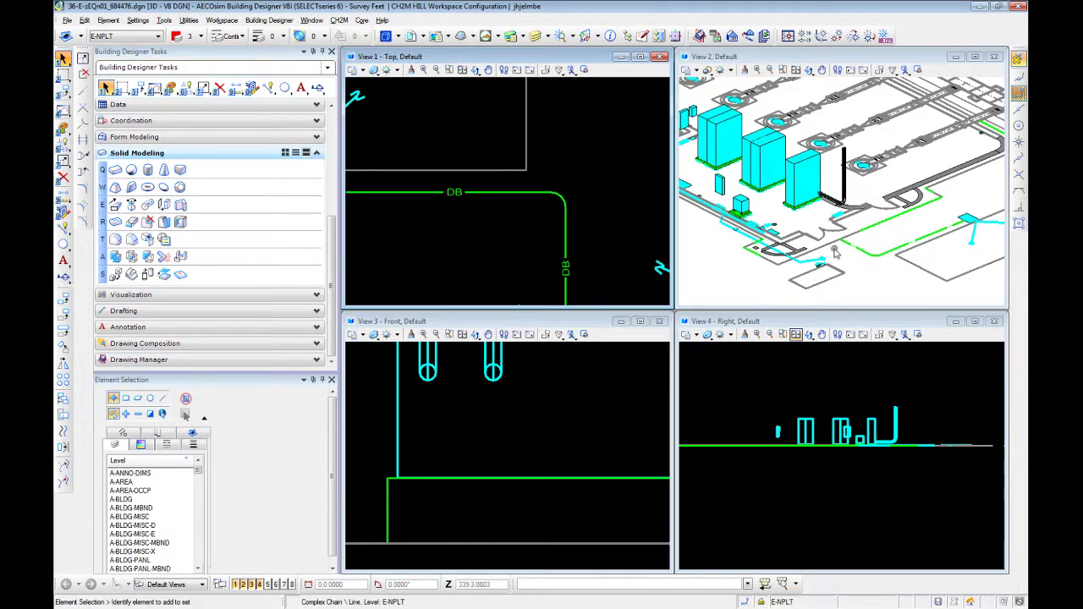
Draw a vertical SmartLine 1:6 straight down from the end of the DB line at the building wall.
scroll(491, 201, "down", 6)
scroll(491, 201, "up", 3)
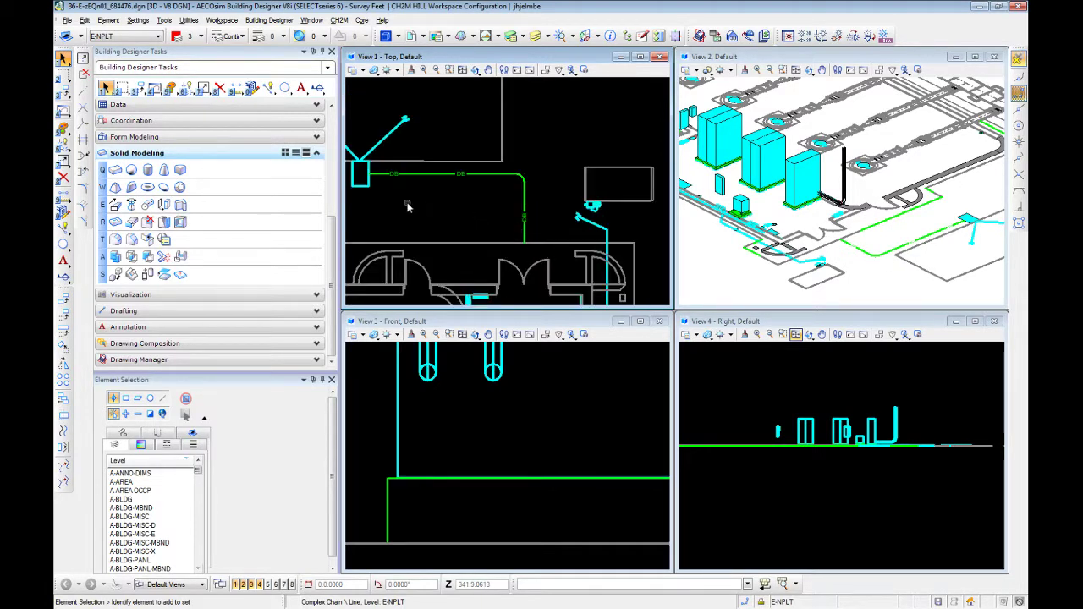
middle_click_drag(407, 205, 479, 235)
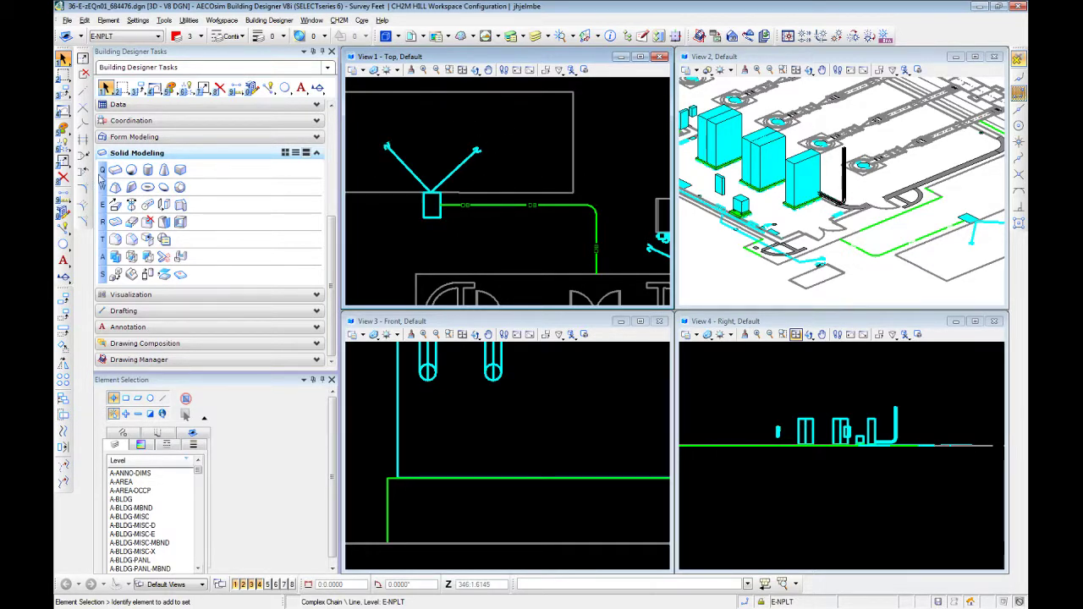
left_click(268, 88)
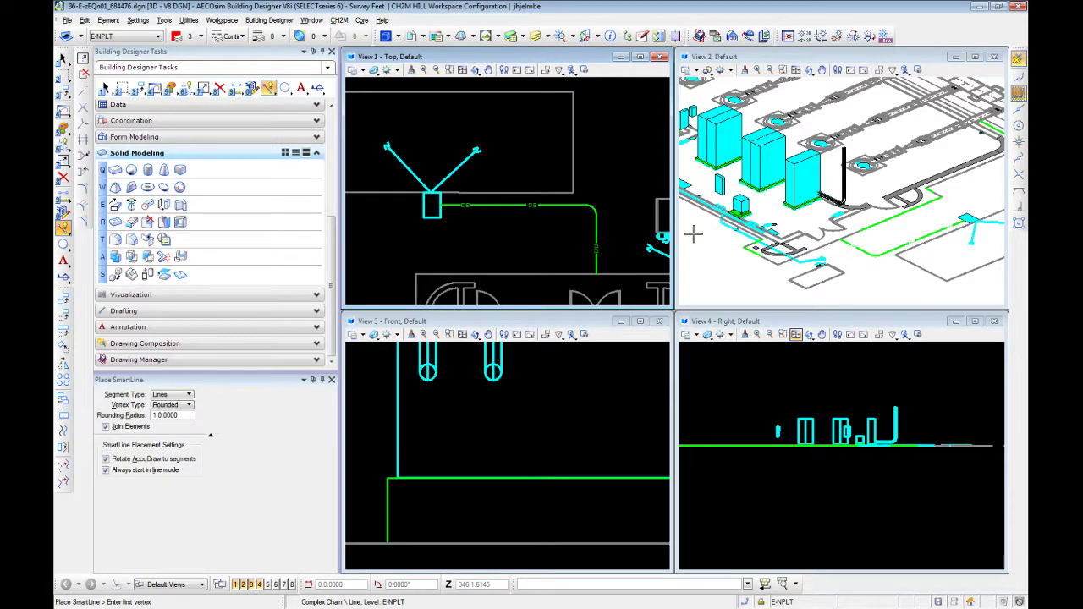
scroll(844, 242, "up", 3)
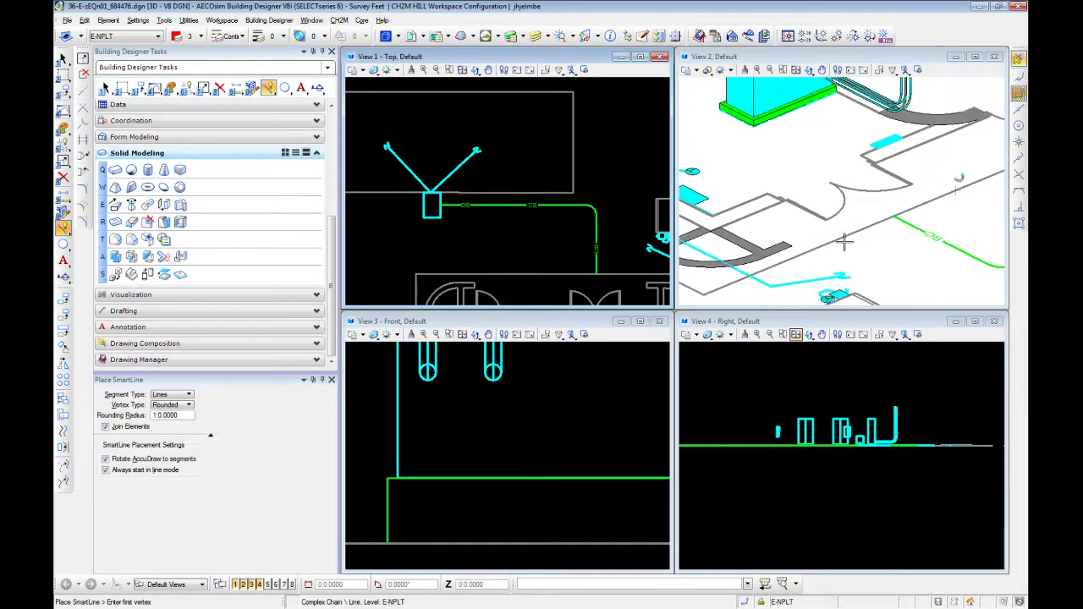
left_click(897, 218)
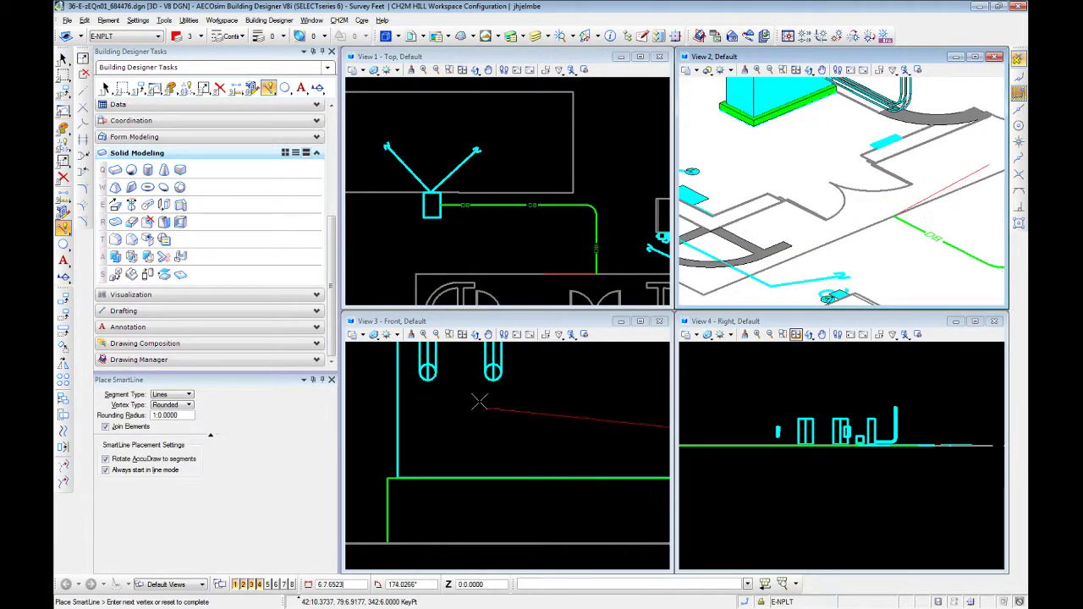
scroll(478, 402, "down", 4)
key("Return")
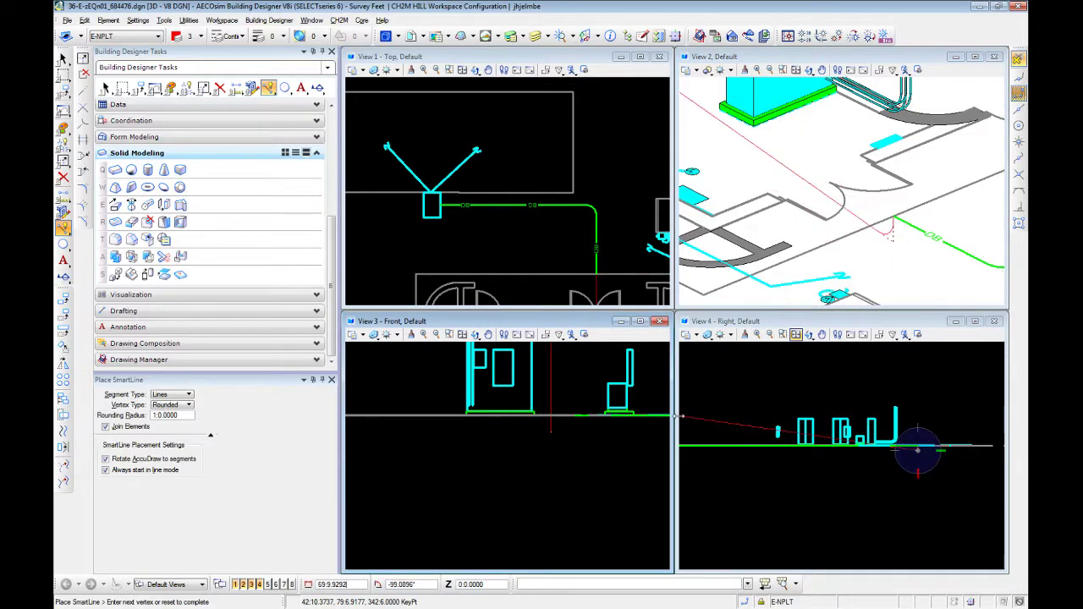
right_click(658, 435)
key("Escape")
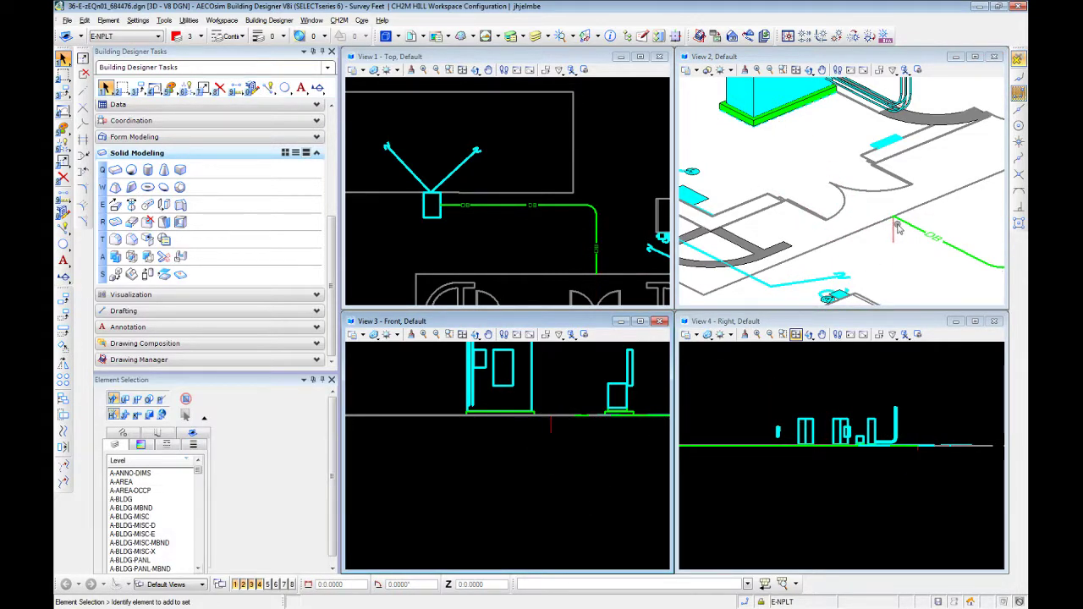
Copy the vertical line to the corner of the DB line and to its end at the equipment box.
left_click(894, 227)
key("3")
key("1")
left_click(894, 242)
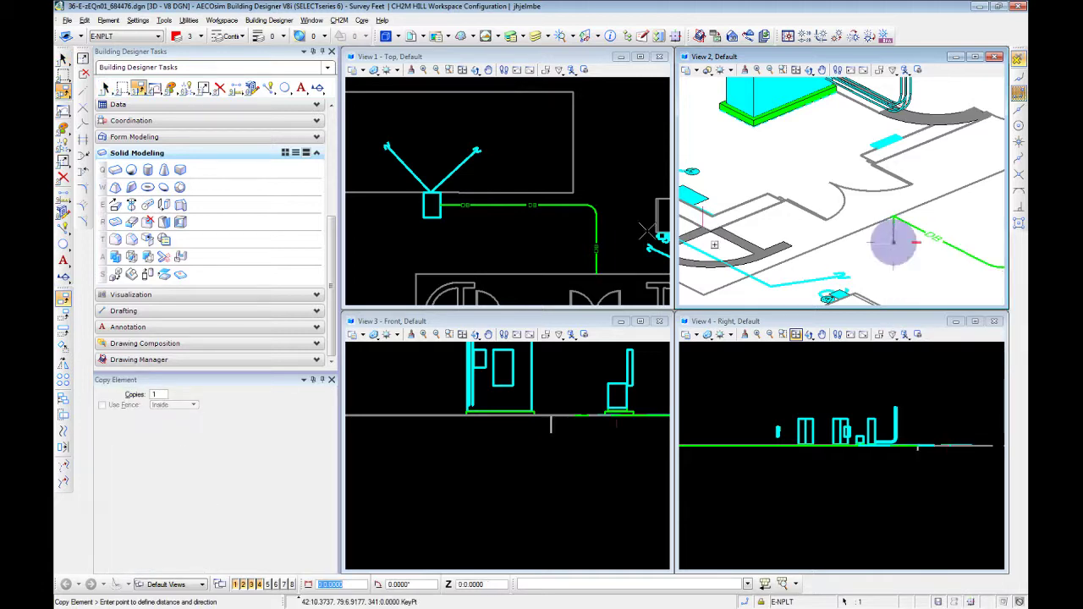
key("Return")
middle_click(569, 206)
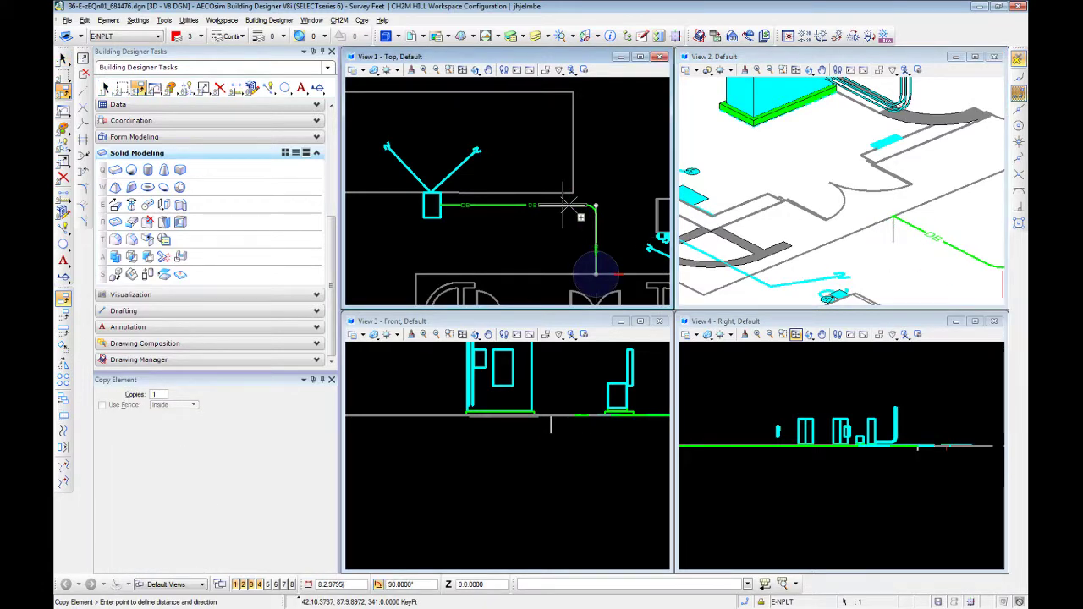
left_click(567, 205)
scroll(567, 203, "down", 1)
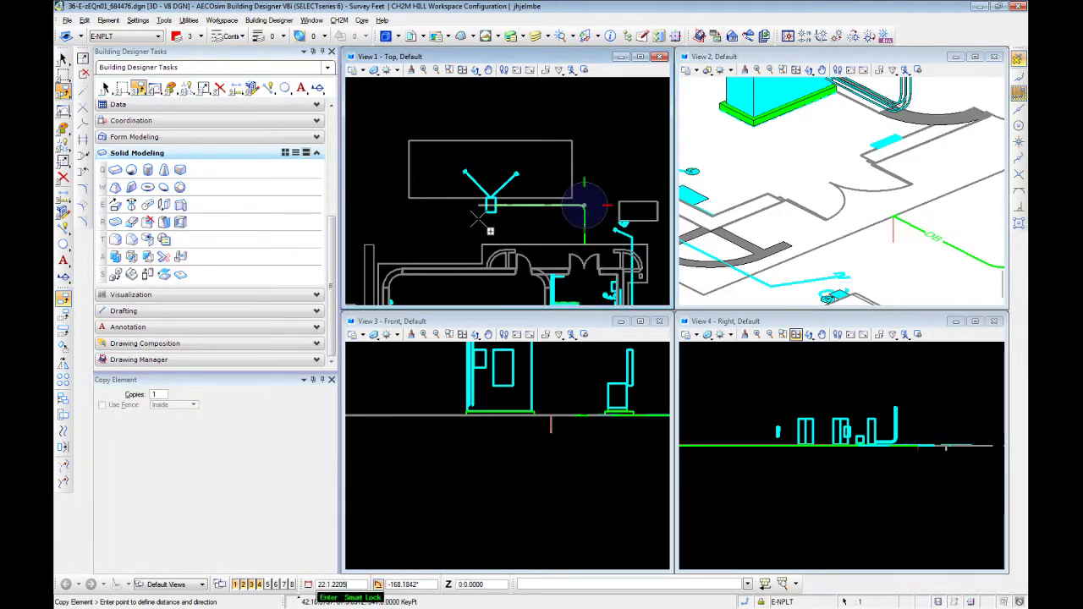
scroll(508, 201, "up", 2)
left_click(503, 200)
right_click(506, 222)
scroll(506, 226, "down", 6)
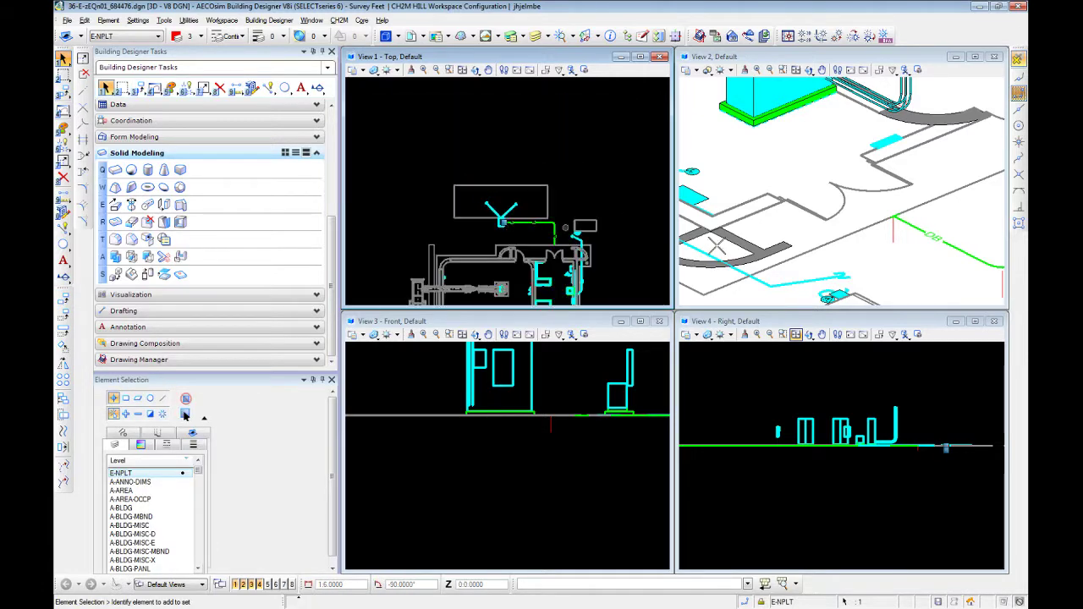
Examine the three vertical lines along the DB route in the isometric view and release the selection.
scroll(829, 247, "down", 5)
scroll(870, 245, "up", 3)
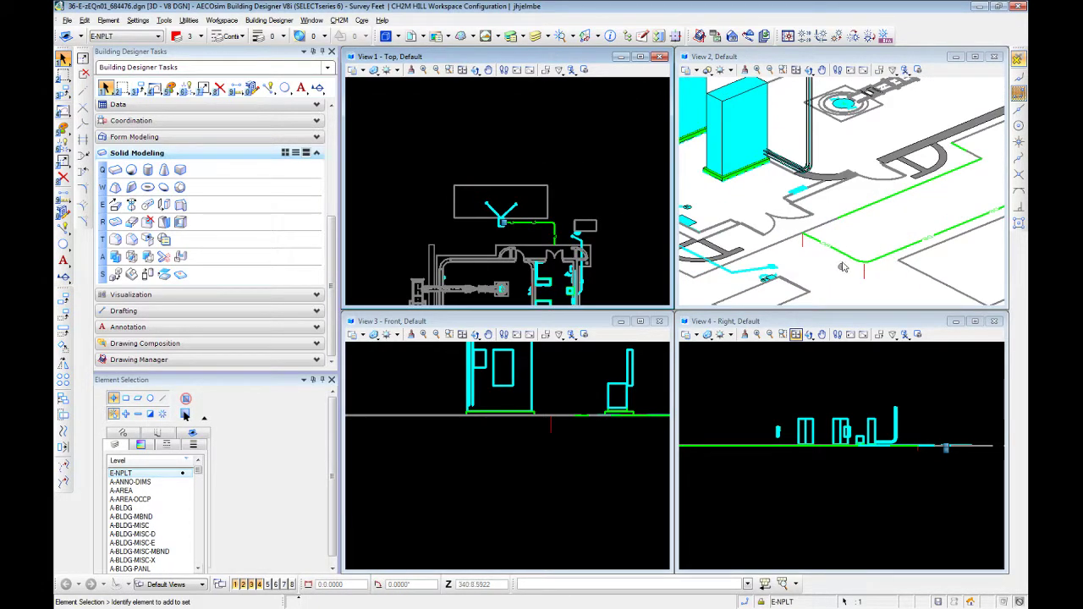
scroll(845, 259, "down", 2)
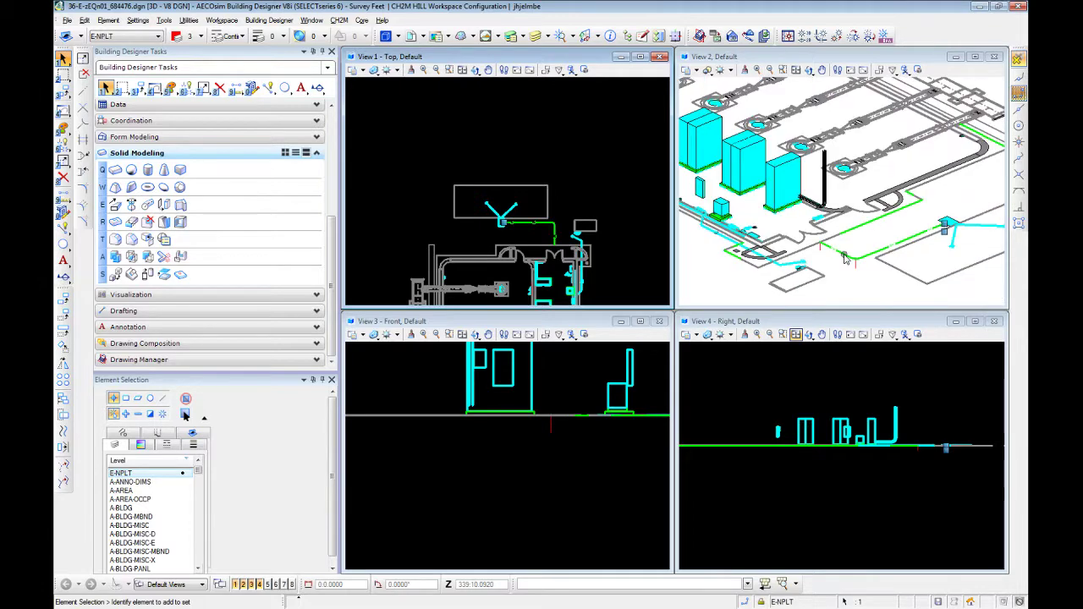
scroll(844, 259, "up", 3)
scroll(873, 281, "down", 2)
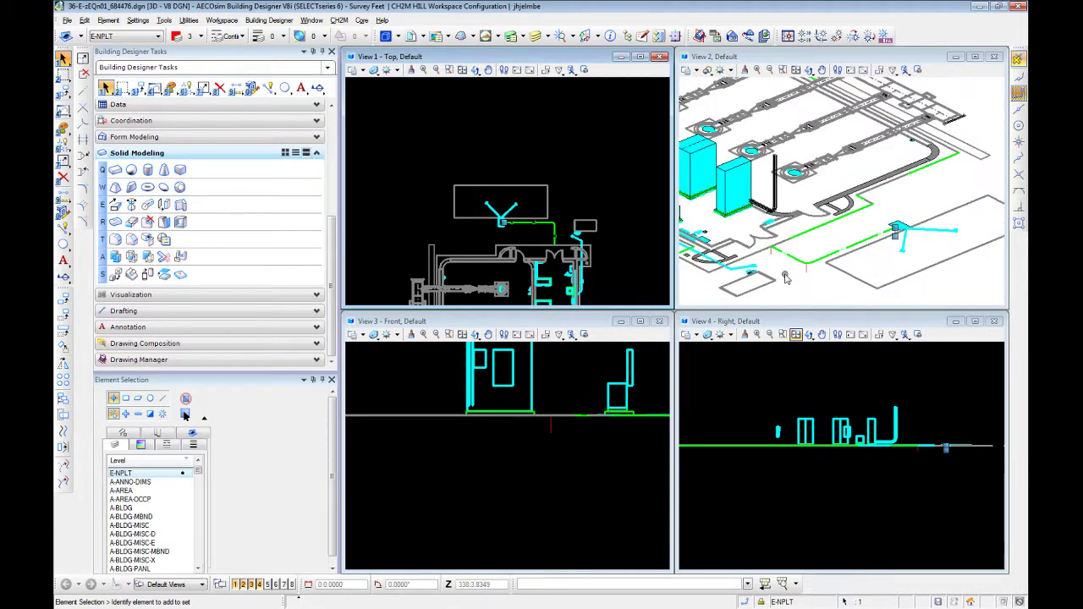
middle_click_drag(873, 282, 849, 252, "shift")
scroll(866, 242, "up", 3)
scroll(865, 242, "down", 2)
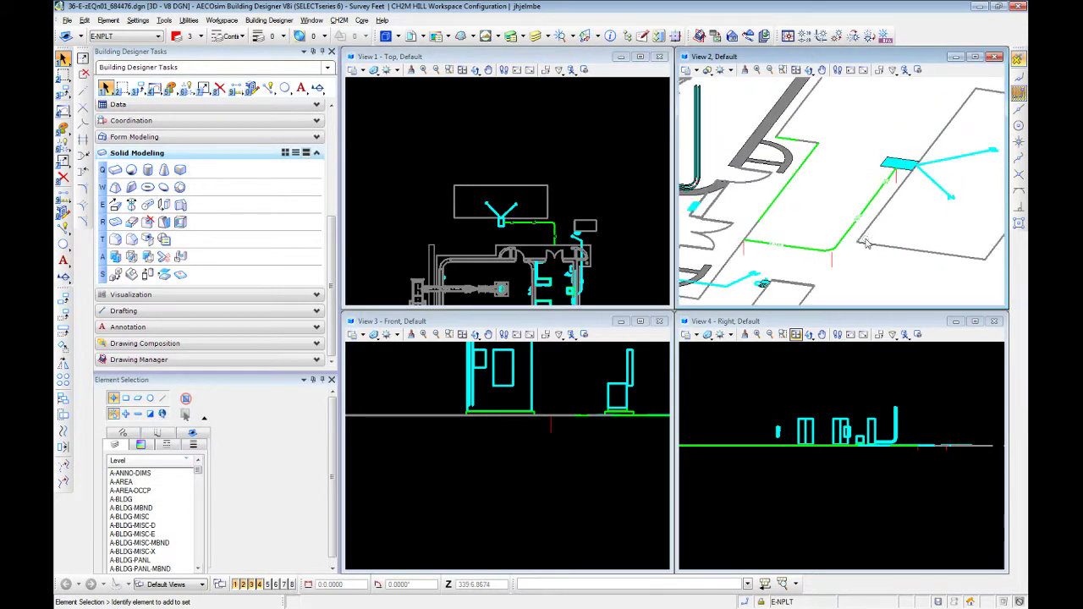
Draw a SmartLine with a rounding radius of 5 through the lower ends of the three vertical lines, from the equipment box to the wall.
left_click(267, 89)
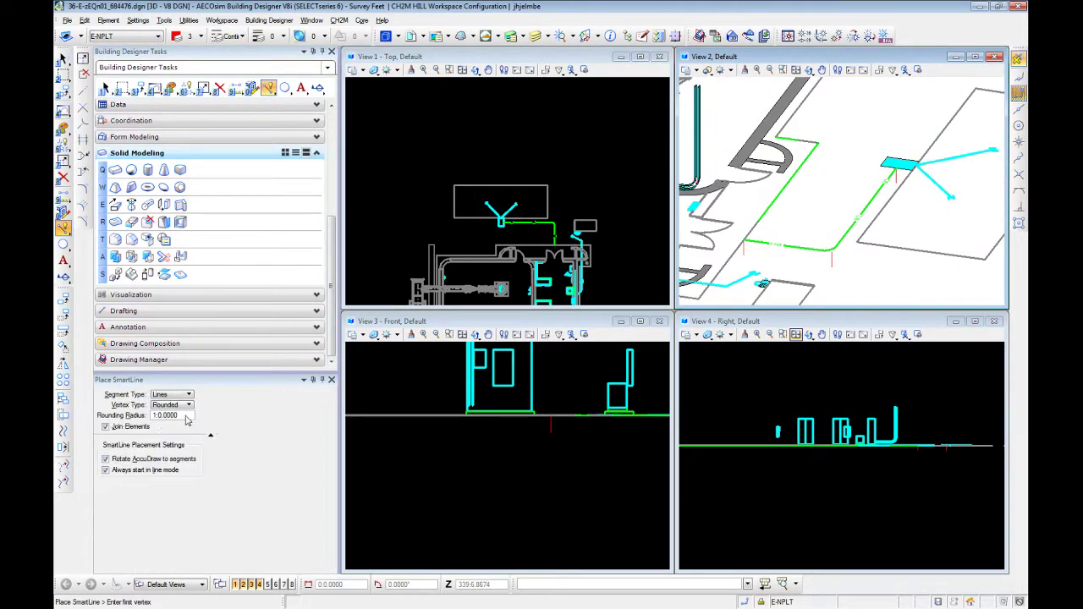
double_click(157, 416)
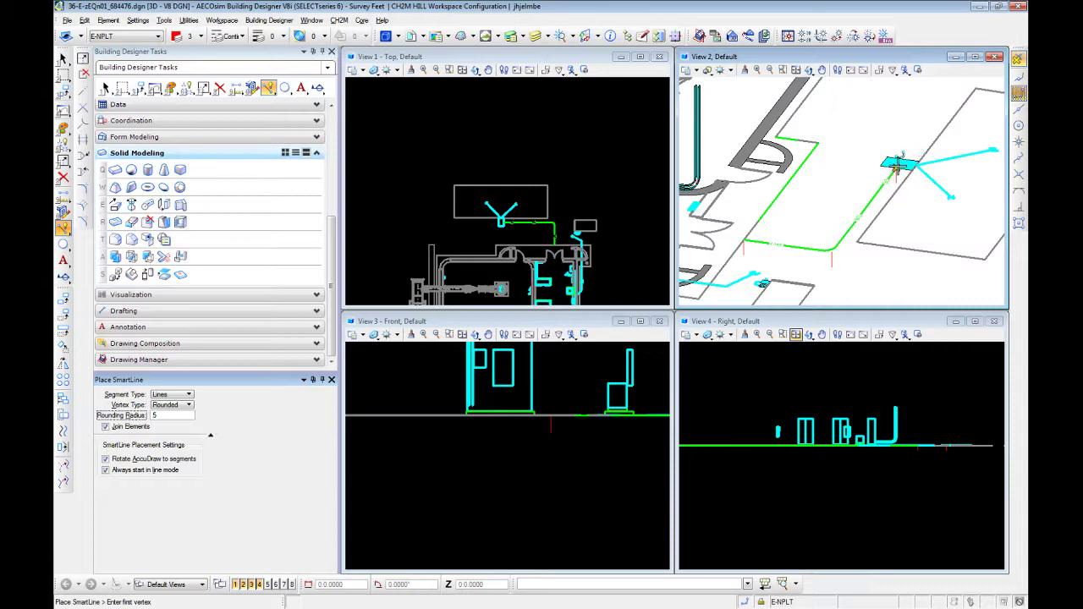
scroll(904, 179, "up", 4)
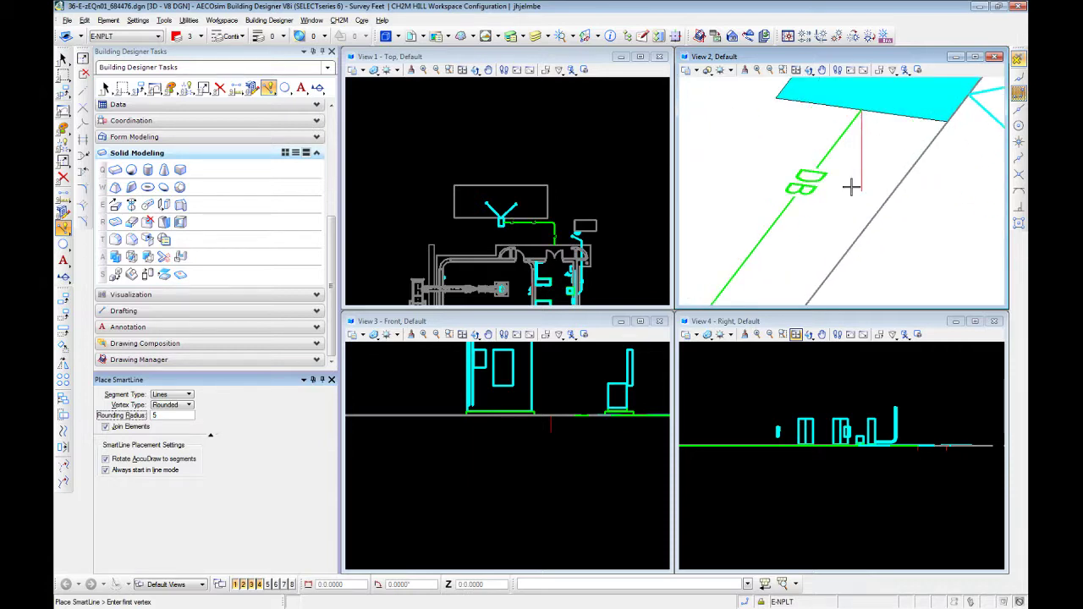
middle_click(863, 185)
left_click(861, 188)
scroll(901, 102, "down", 2)
scroll(901, 101, "down", 2)
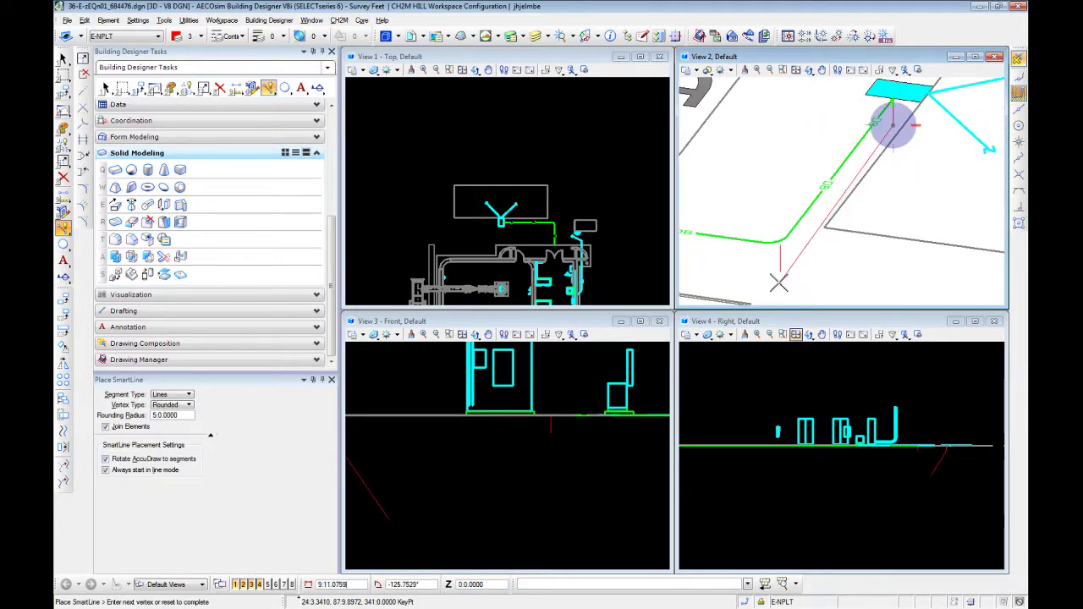
left_click(779, 269)
middle_click_drag(721, 233, 992, 181)
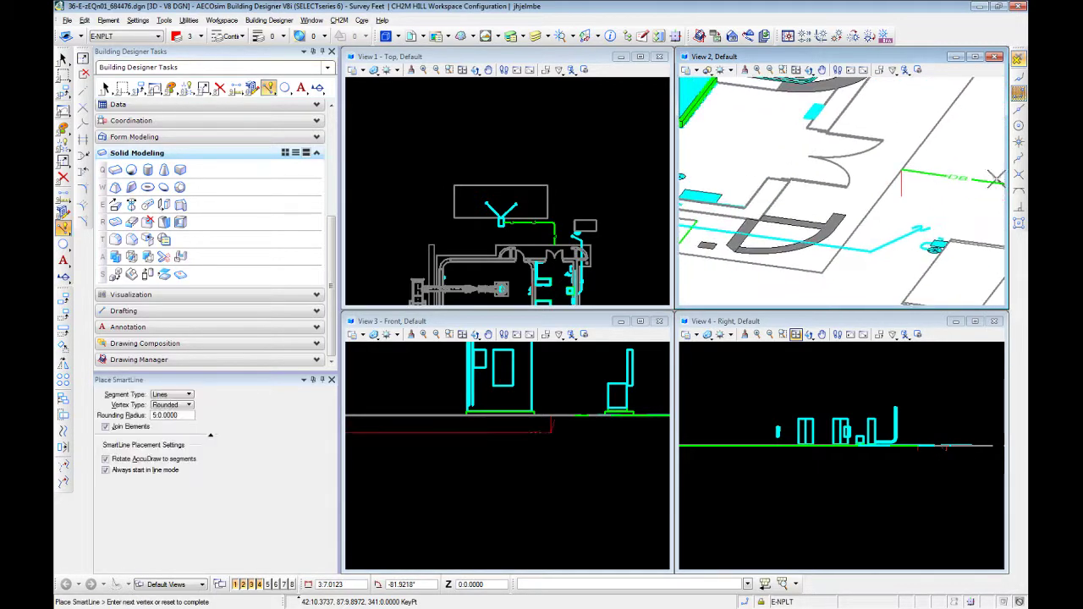
left_click(901, 197)
right_click(908, 216)
scroll(916, 224, "down", 4)
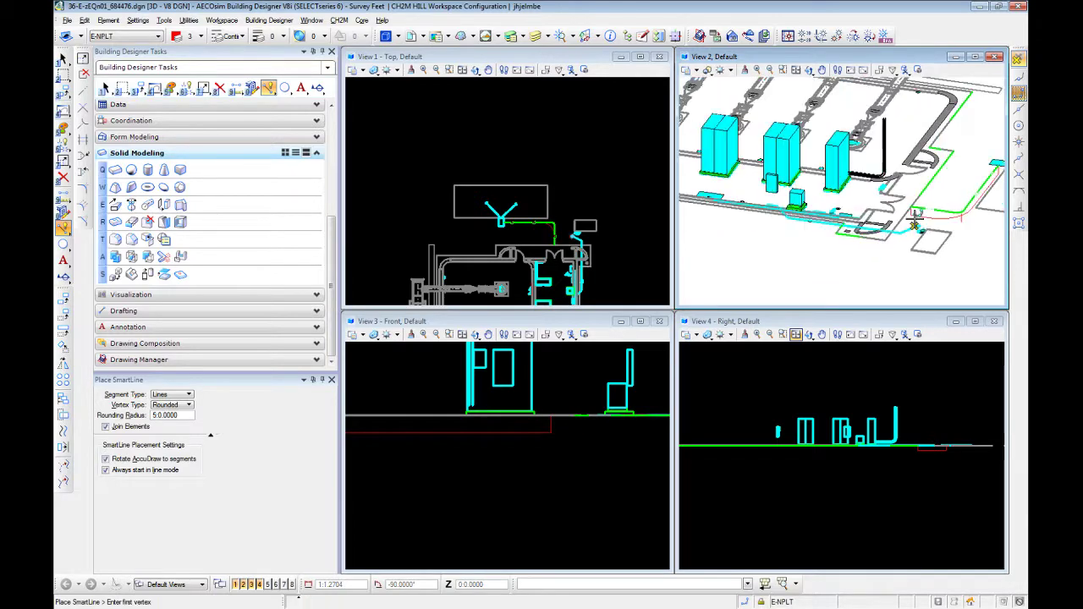
Examine the rounded path running below the DB line and clear the selection.
key("Escape")
scroll(940, 222, "up", 2)
left_click(956, 223)
left_click(979, 224)
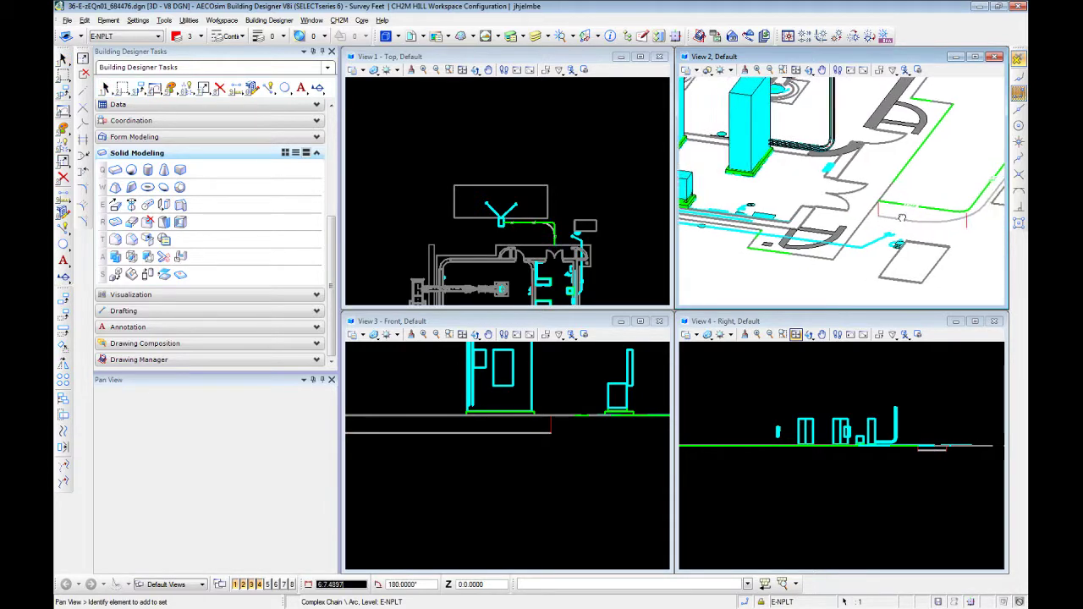
left_click(185, 413)
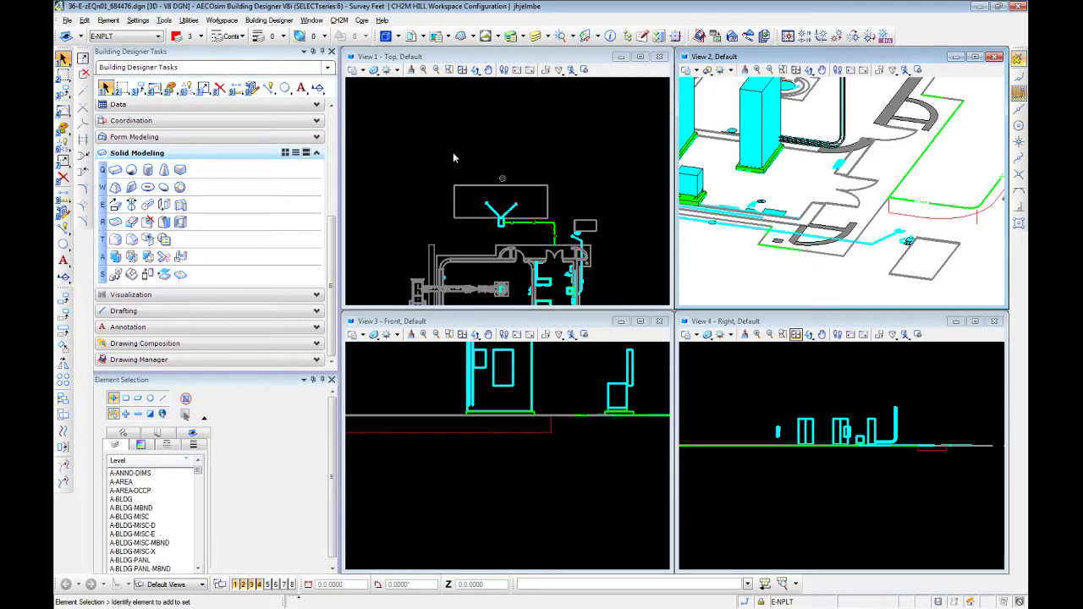
Make E-DUCT the active level.
left_click(142, 36)
scroll(172, 99, "up", 10)
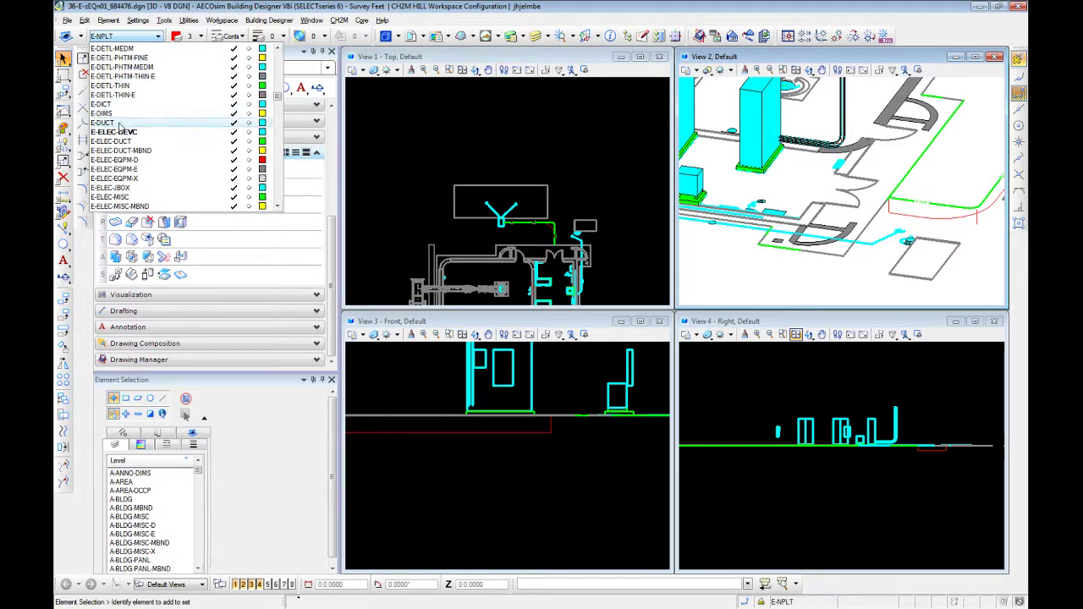
left_click(118, 124)
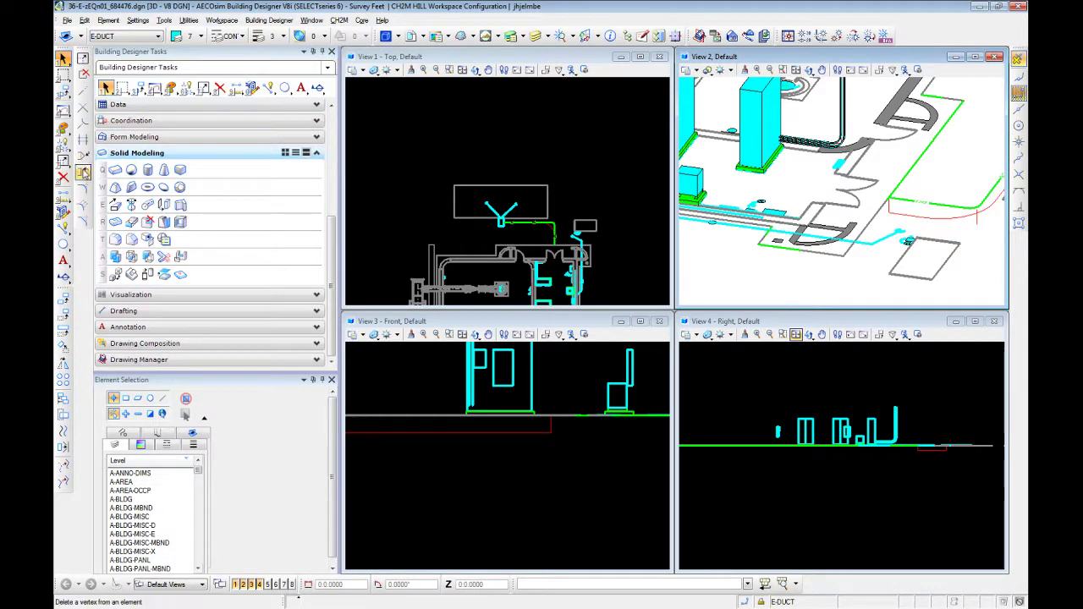
left_click(123, 38)
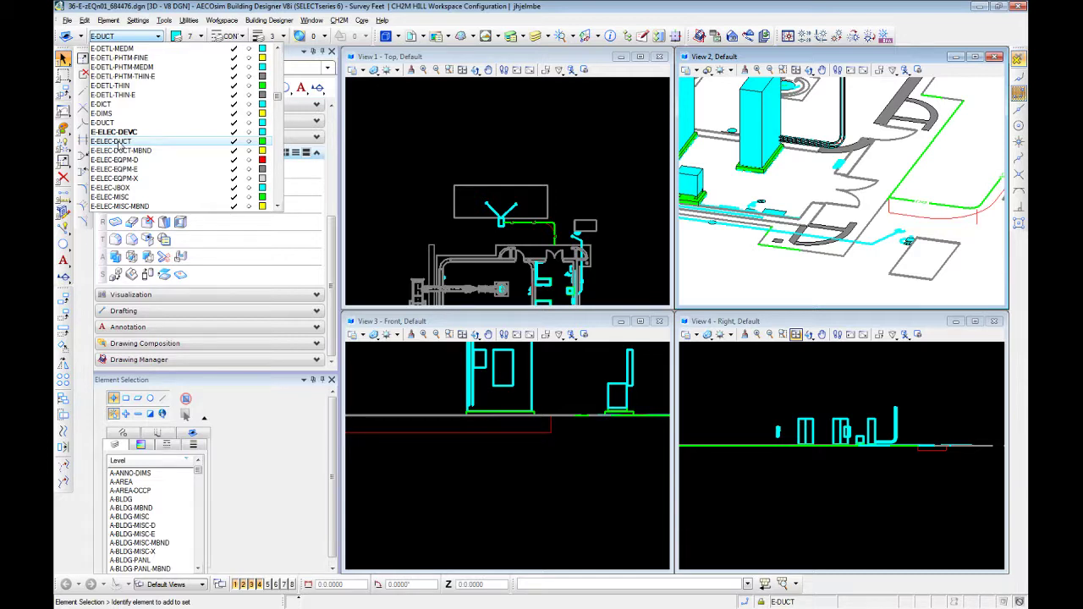
scroll(120, 146, "down", 1)
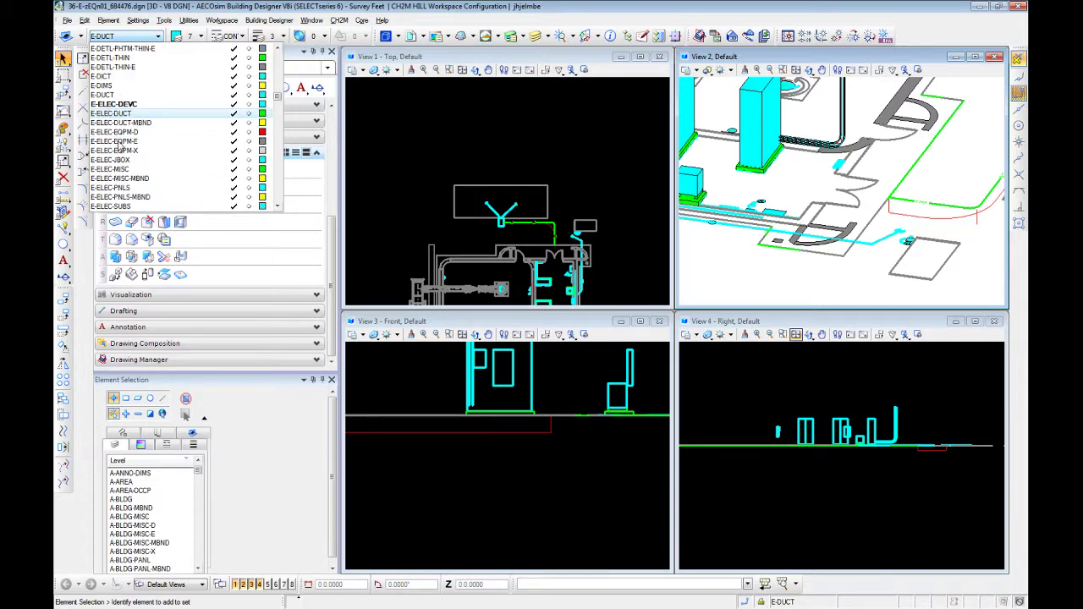
scroll(119, 146, "down", 2)
scroll(127, 114, "up", 2)
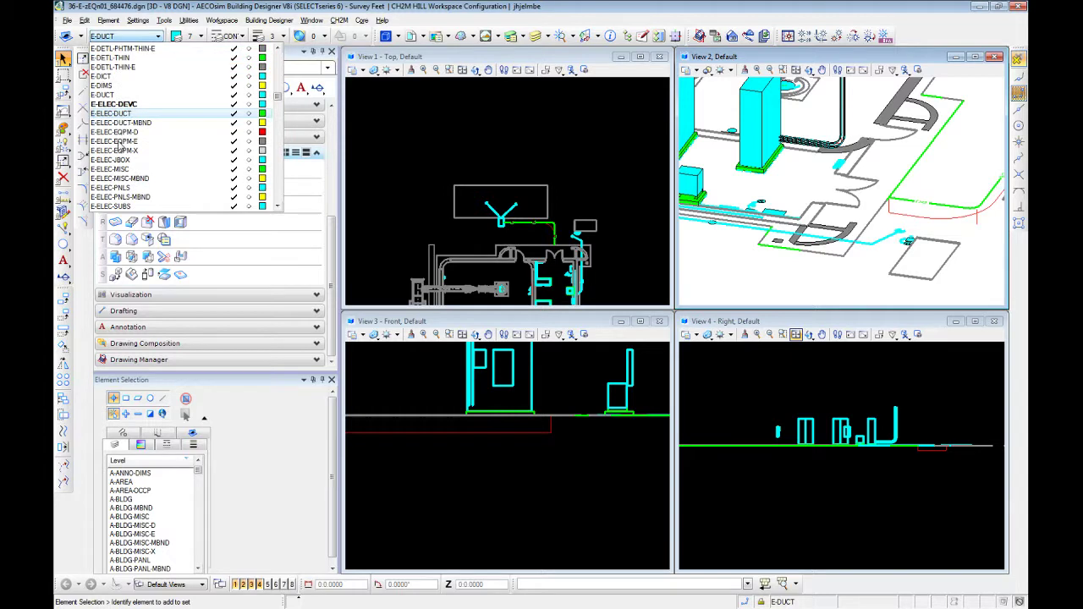
left_click(115, 95)
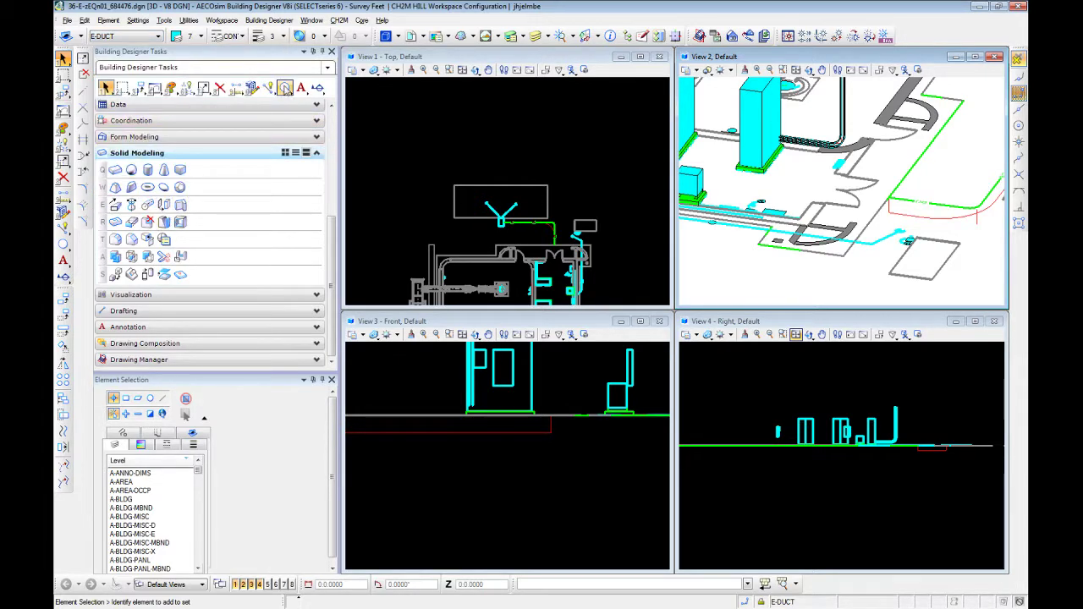
Draw a rotated vertical block 3 wide and 2 deep, hanging from the lower end of the vertical line at the wall.
left_click(284, 88)
left_click(338, 92)
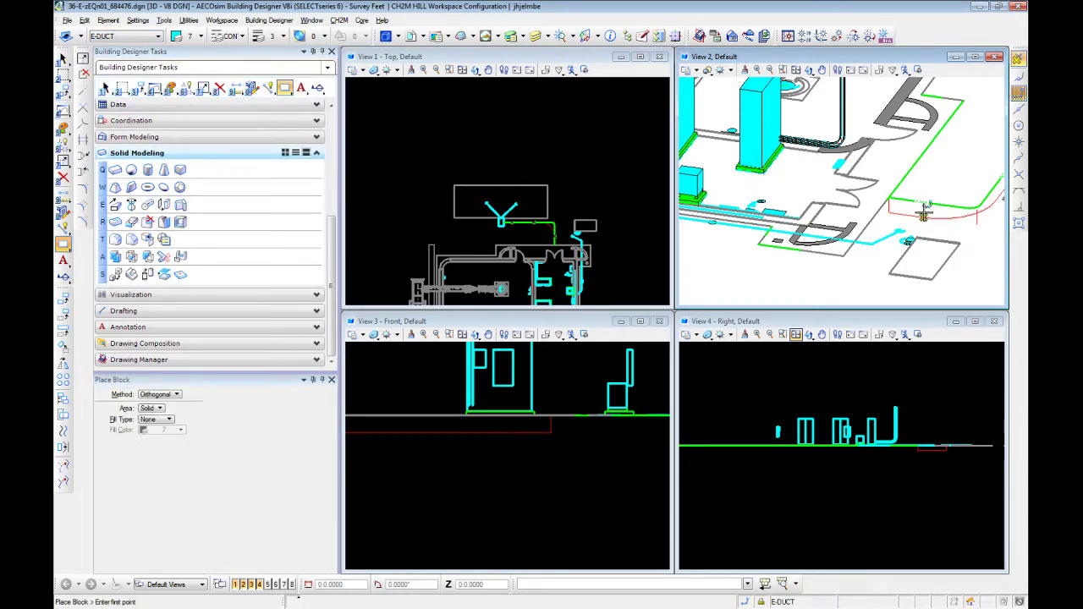
scroll(889, 212, "up", 2)
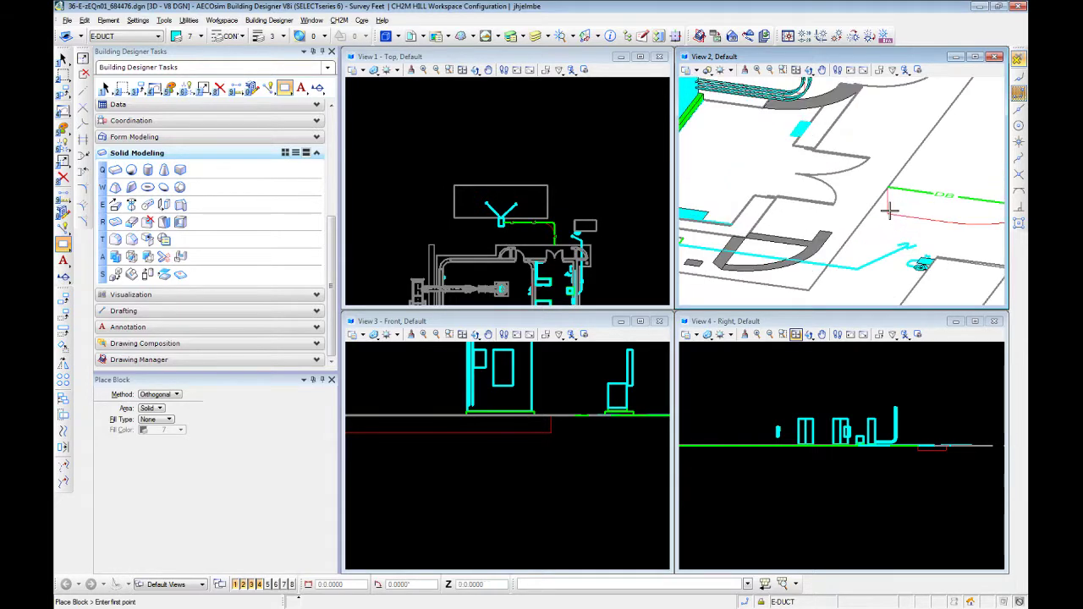
left_click(157, 395)
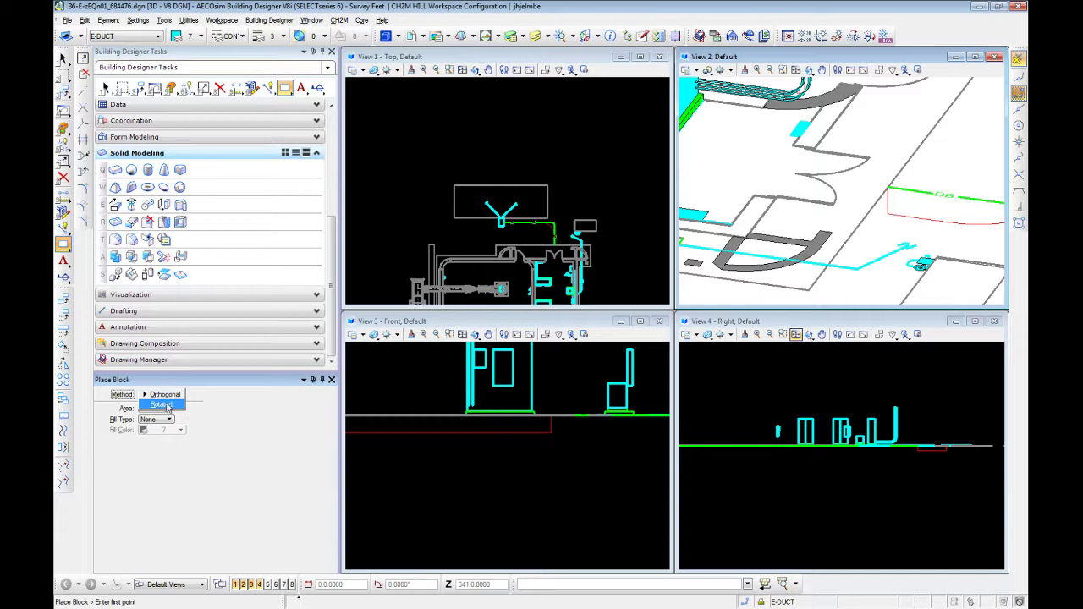
left_click(162, 406)
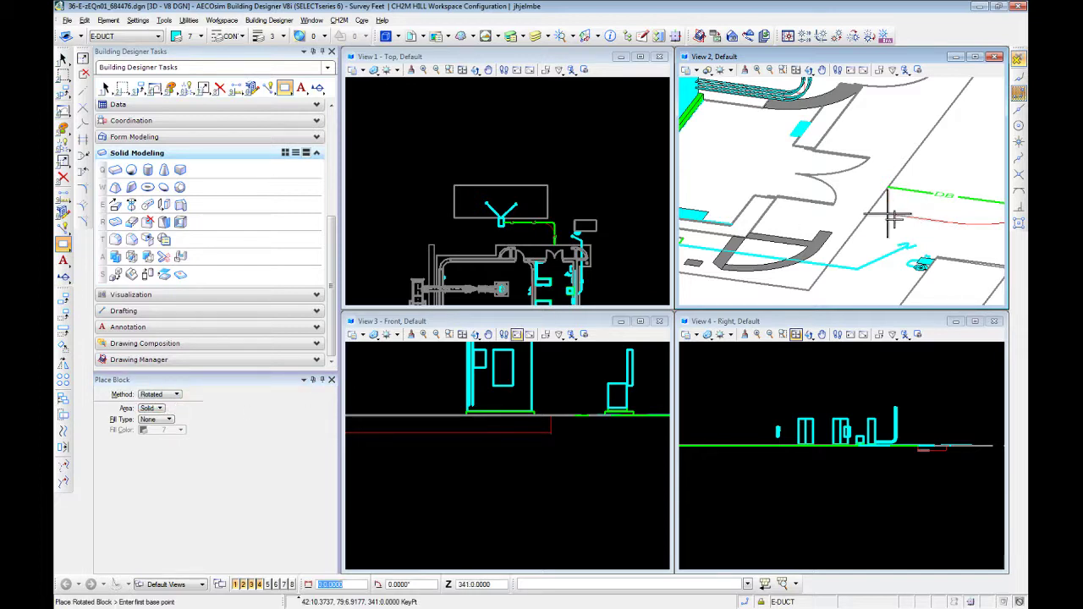
left_click(893, 214)
scroll(625, 225, "up", 3)
middle_click_drag(506, 272, 501, 258)
key("Return")
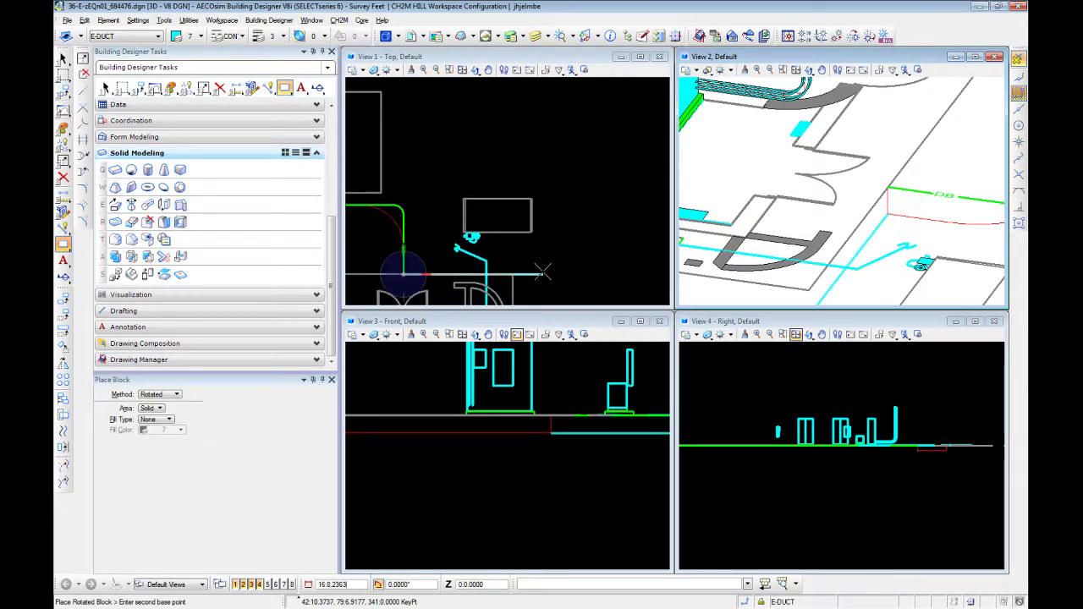
type("3")
left_click(543, 270)
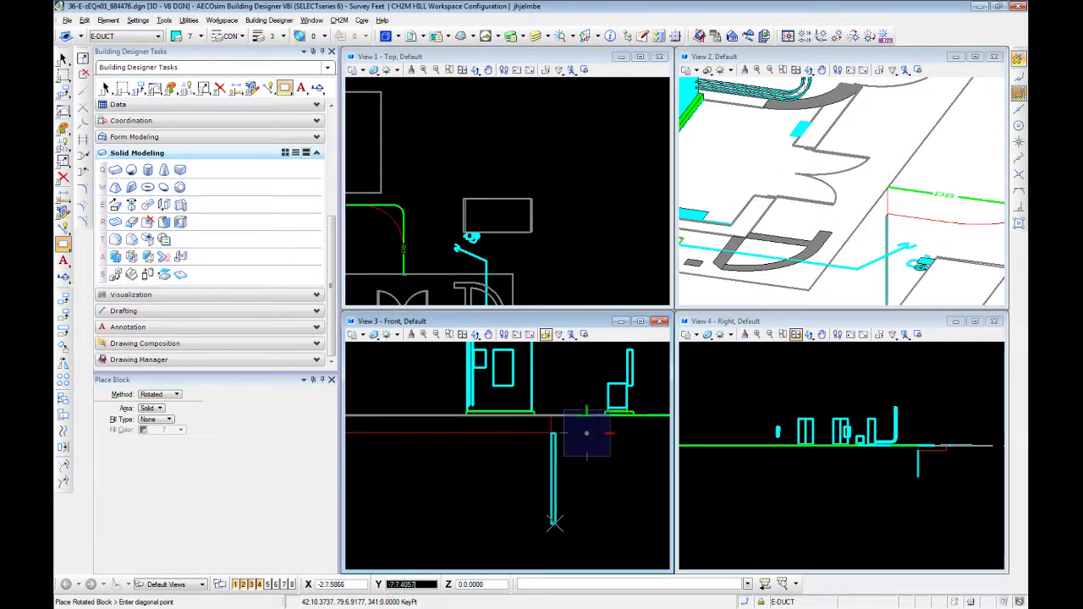
key("Return")
type("2")
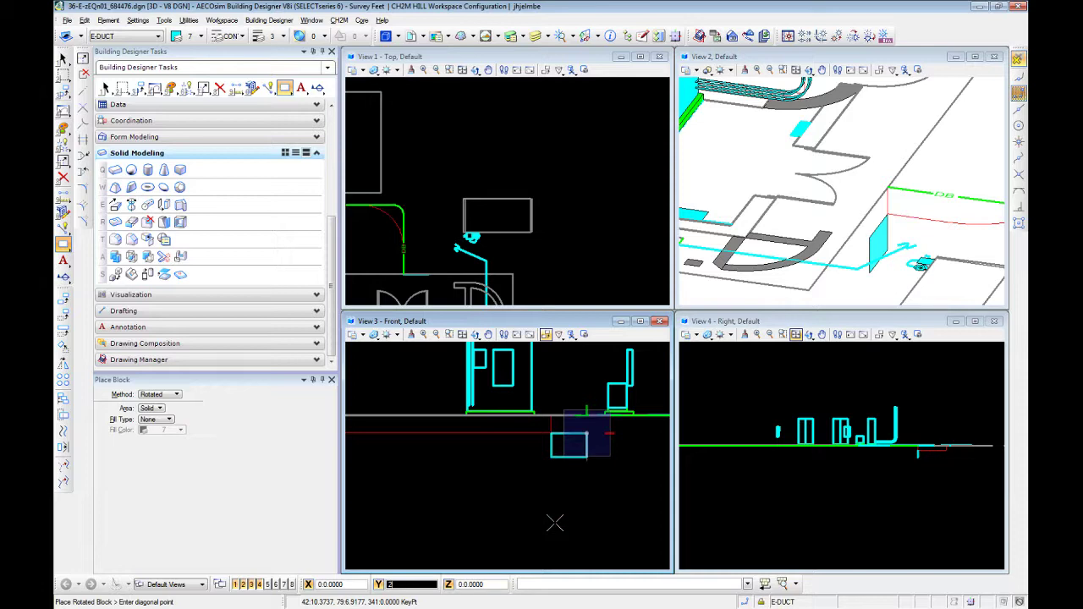
left_click(555, 524)
key("Escape")
scroll(871, 222, "up", 2)
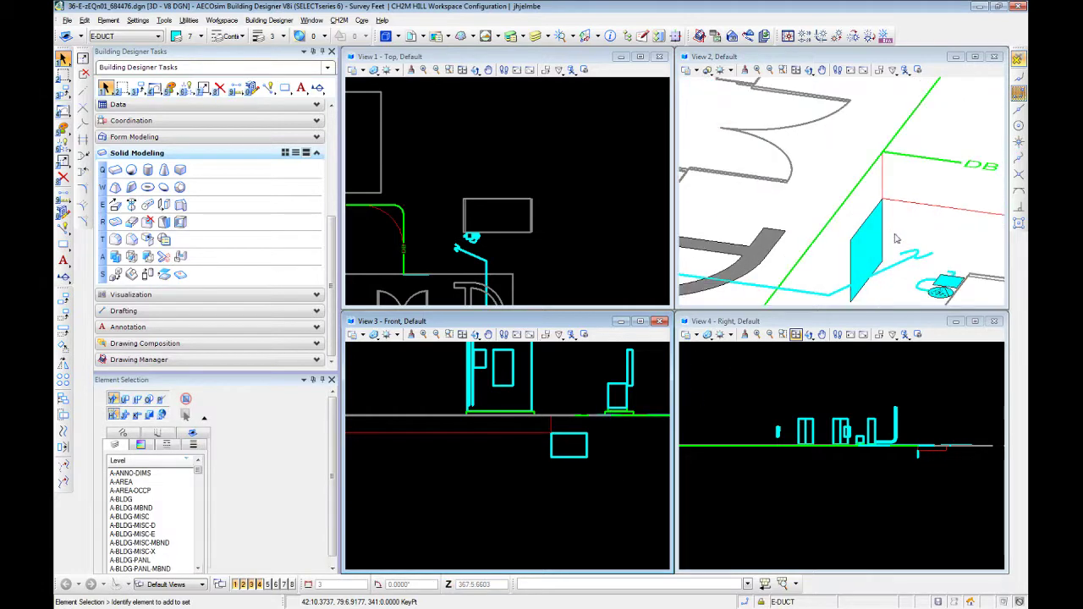
Move the rectangular profile by the midpoint of its upper edge onto the start of the buried path.
right_click(867, 218)
left_click(893, 242)
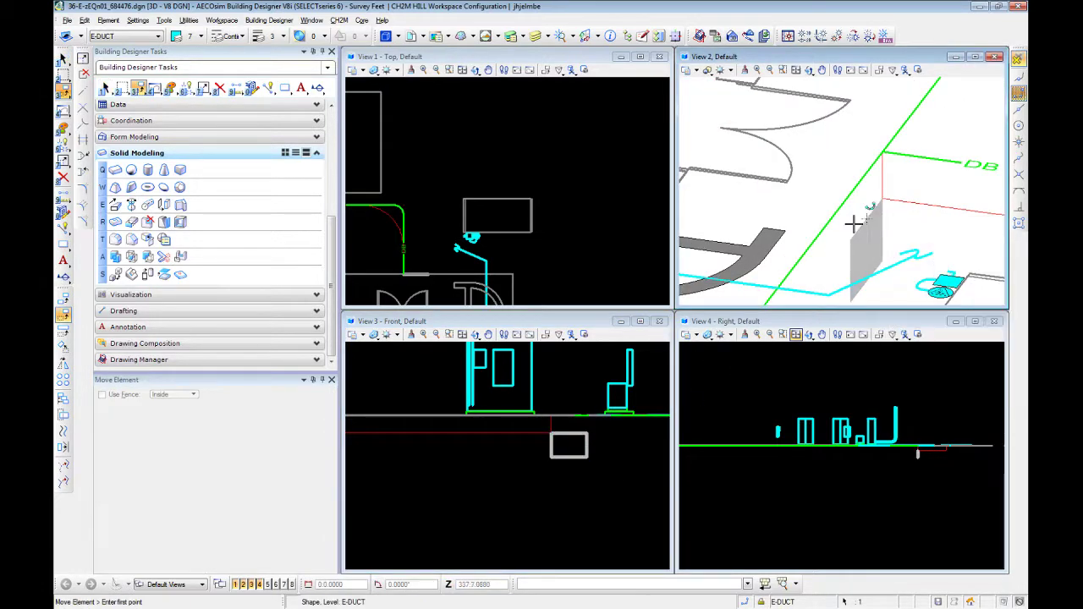
left_click(865, 220)
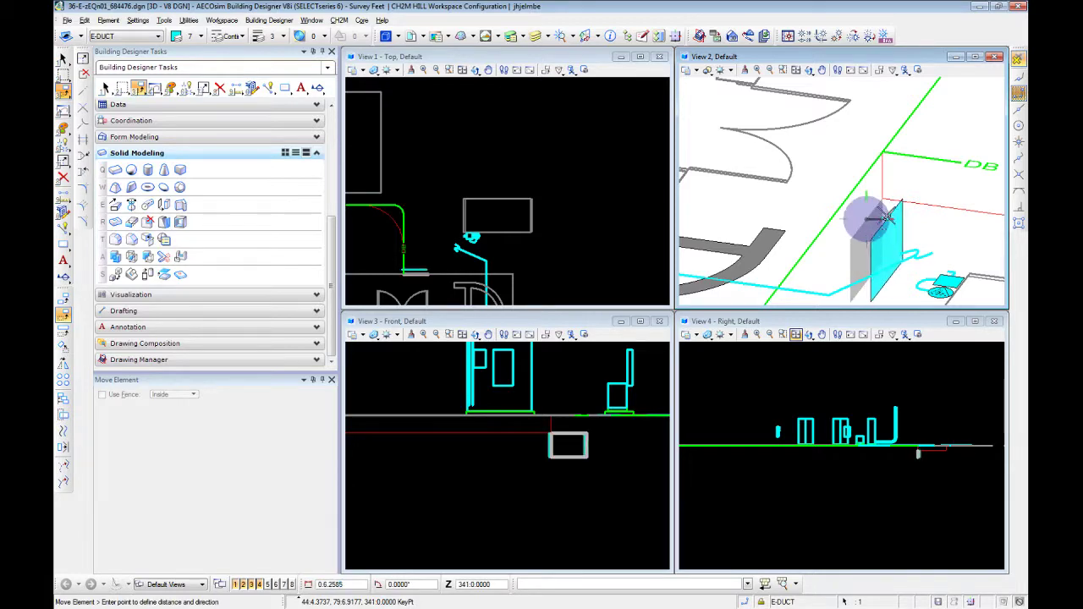
left_click(882, 200)
Extrude the rectangular profile along the rounded buried path with normal alignment, keeping both path and profile.
scroll(981, 240, "down", 5)
middle_click_drag(989, 238, 886, 265)
scroll(851, 212, "up", 2)
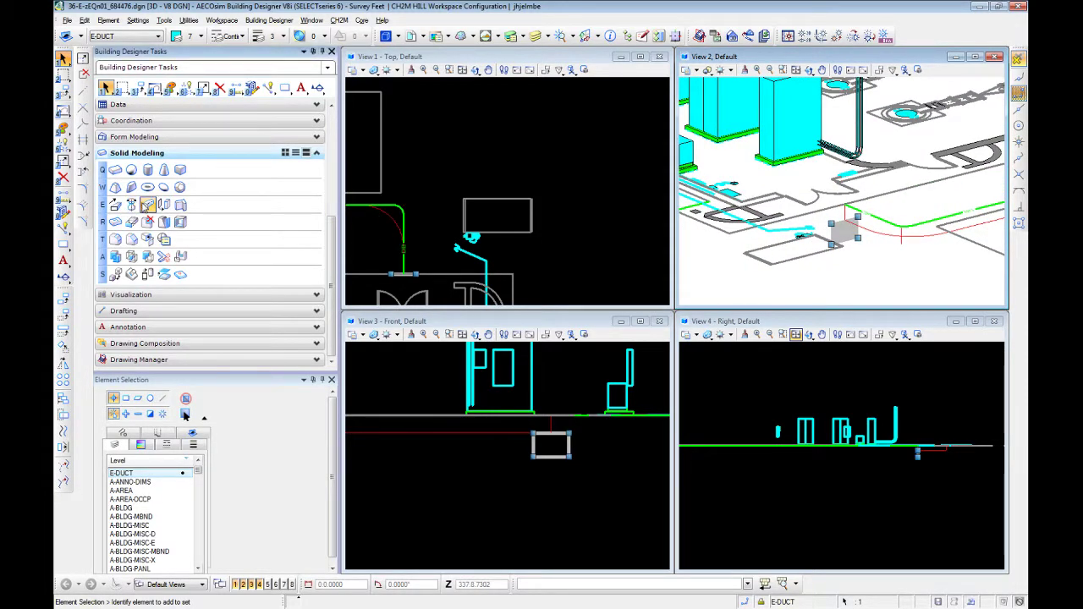
left_click(148, 205)
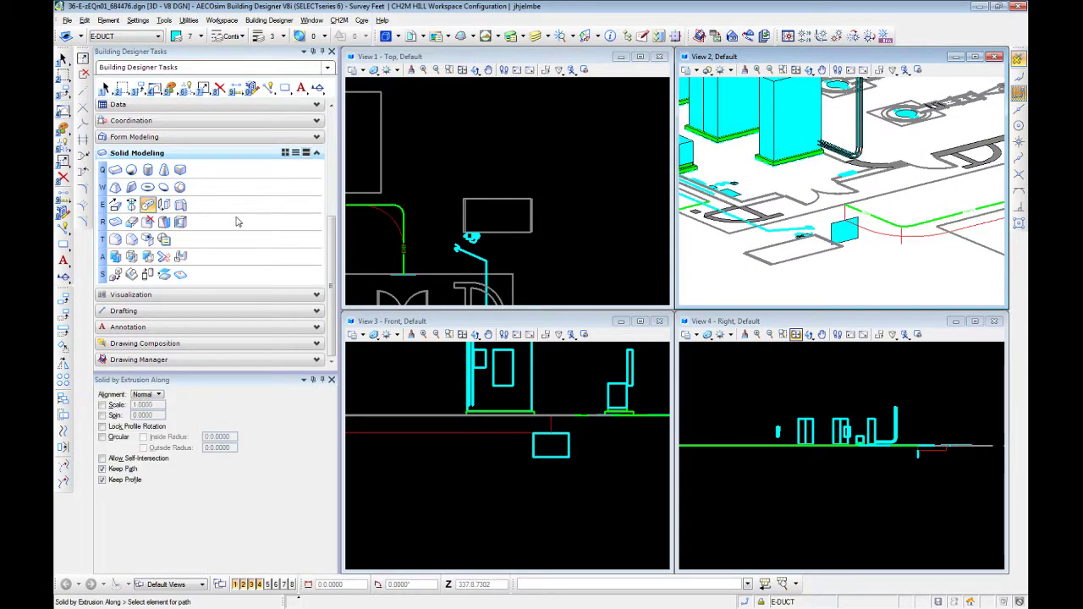
left_click(883, 235)
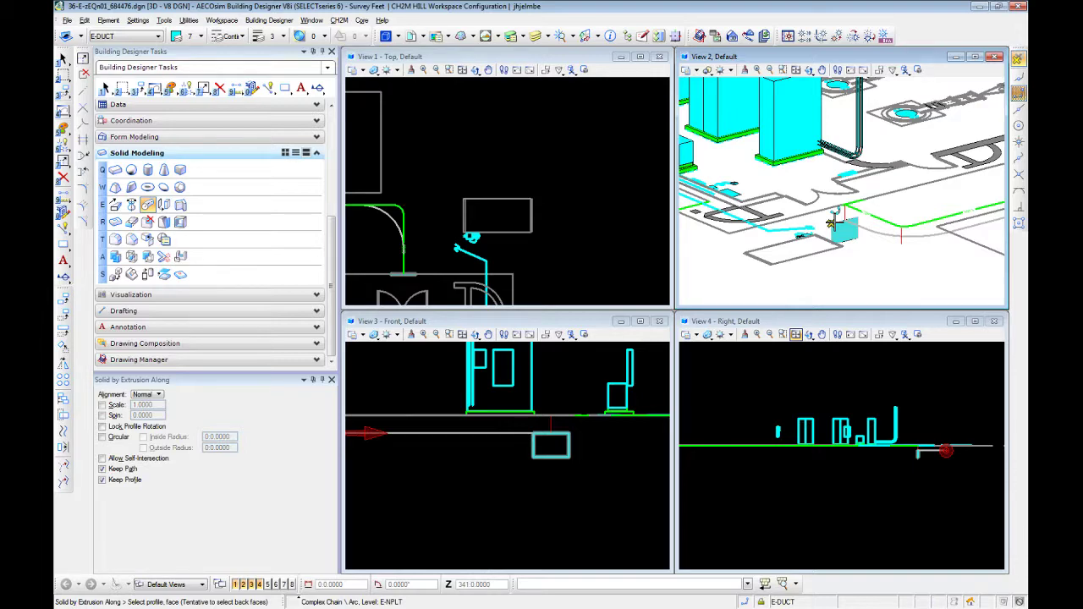
left_click(833, 222)
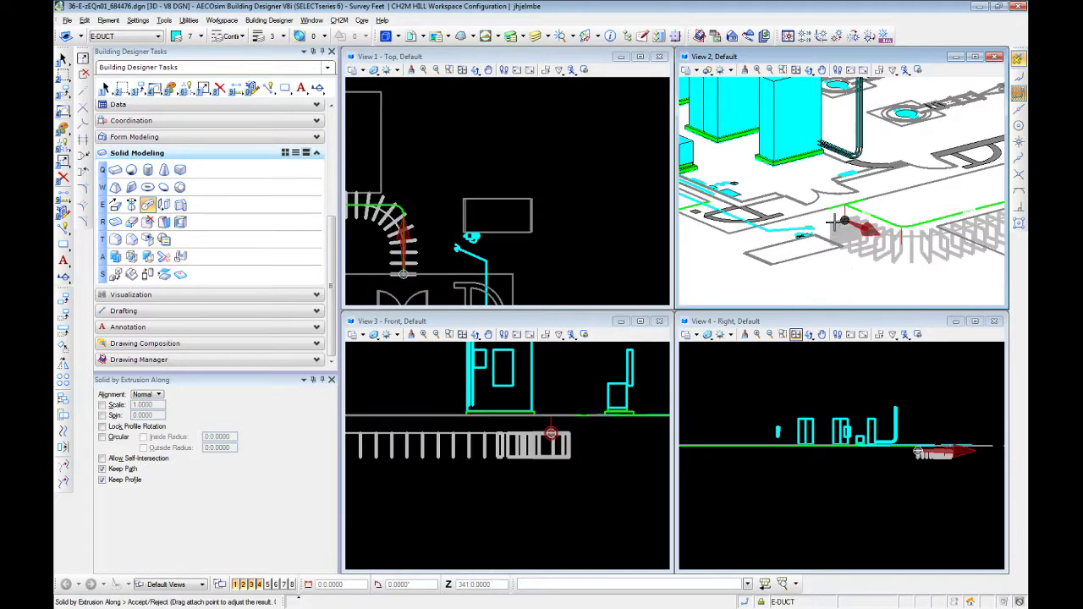
left_click(852, 280)
middle_click_drag(852, 281, 905, 269)
scroll(793, 247, "down", 3)
scroll(940, 228, "up", 3)
key("Escape")
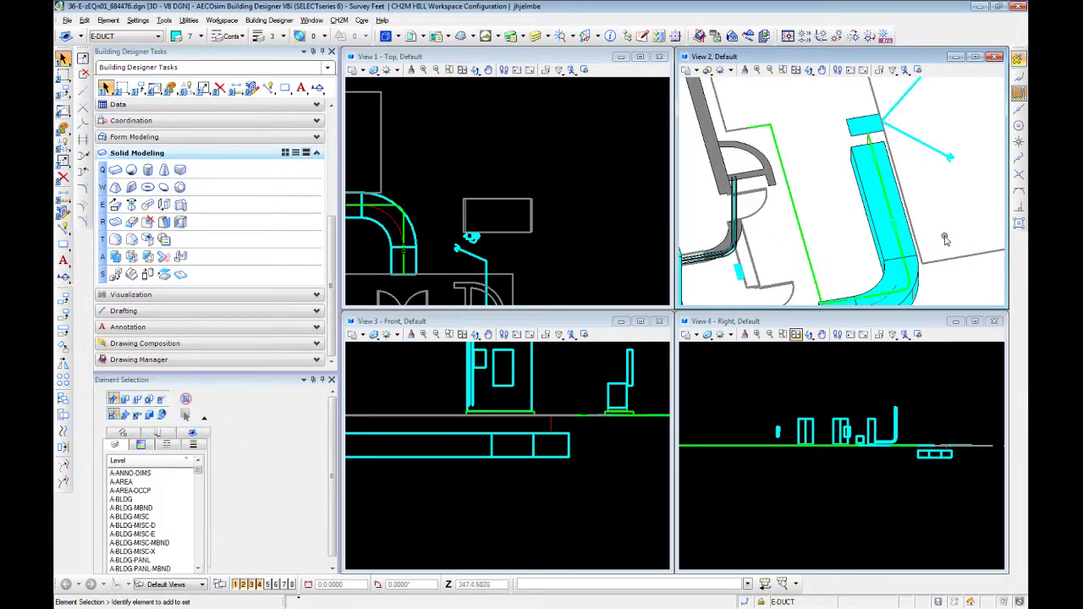
Delete the extruded duct bank solid, leaving its profile and path in place.
middle_click_drag(946, 239, 770, 271, "shift")
key("Escape")
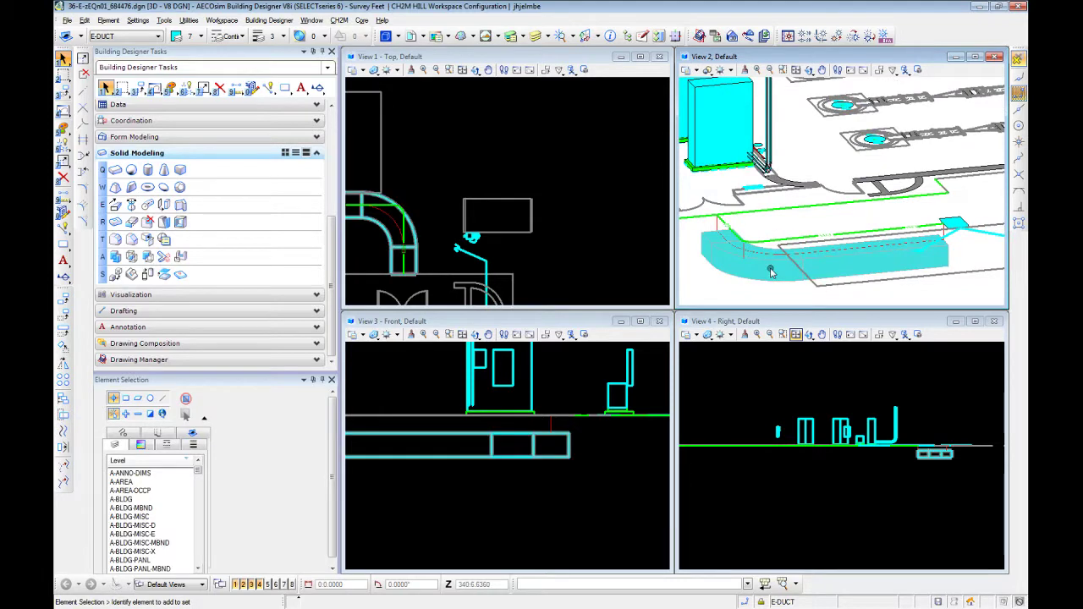
left_click(770, 267)
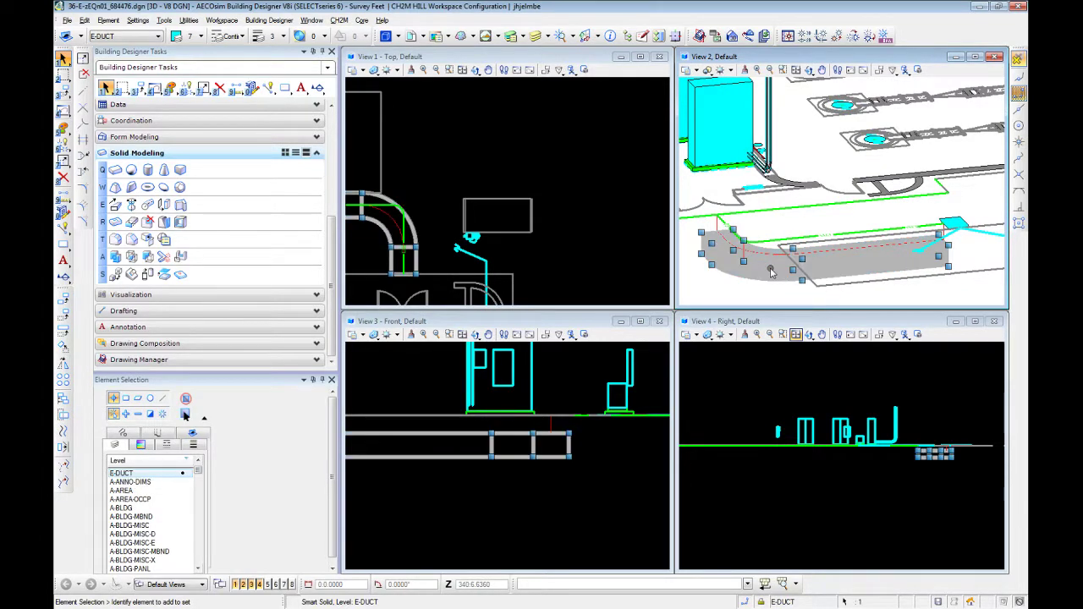
key("Delete")
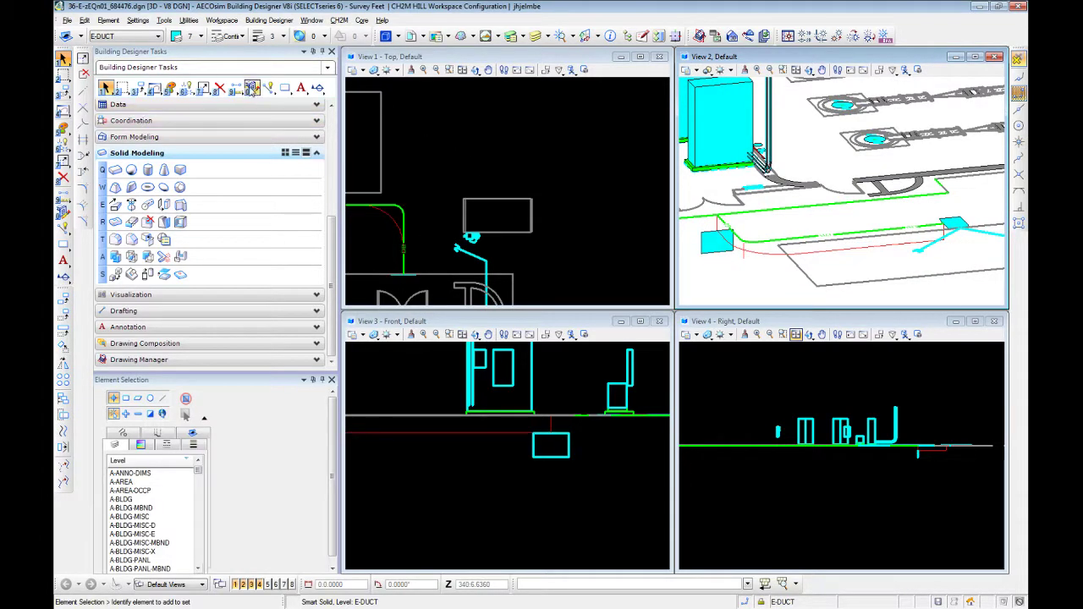
Set the SmartLine options to sharp vertices with Join Elements turned off.
left_click(268, 88)
left_click(174, 406)
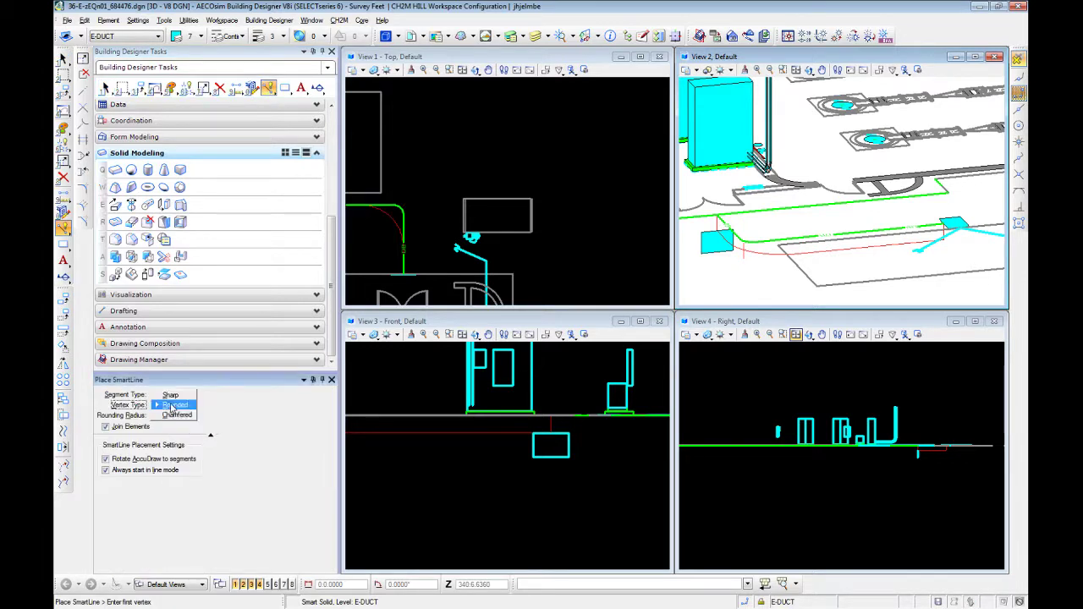
left_click(176, 396)
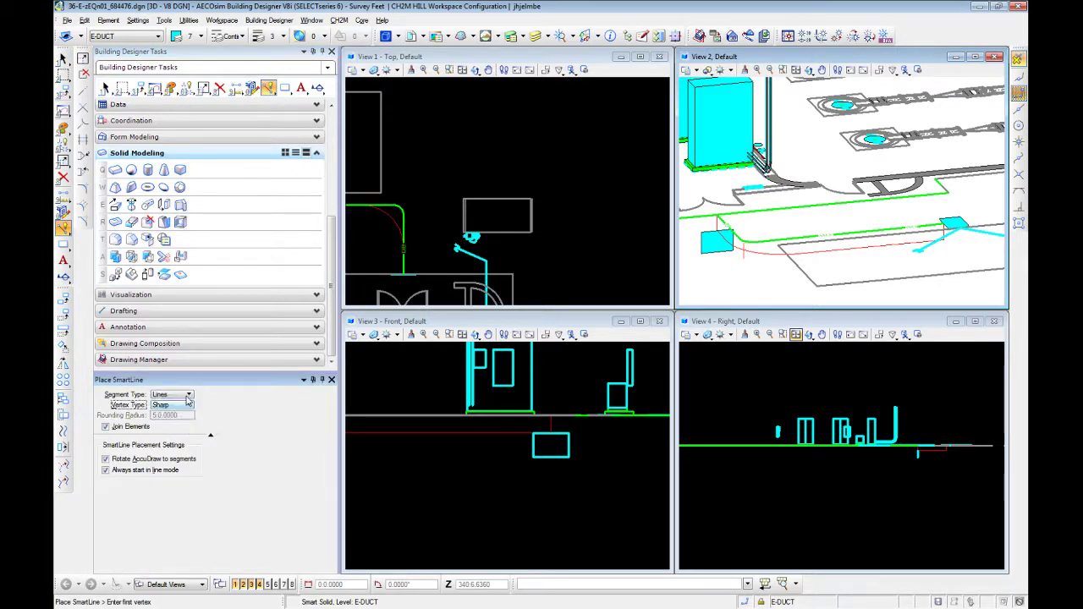
left_click(149, 429)
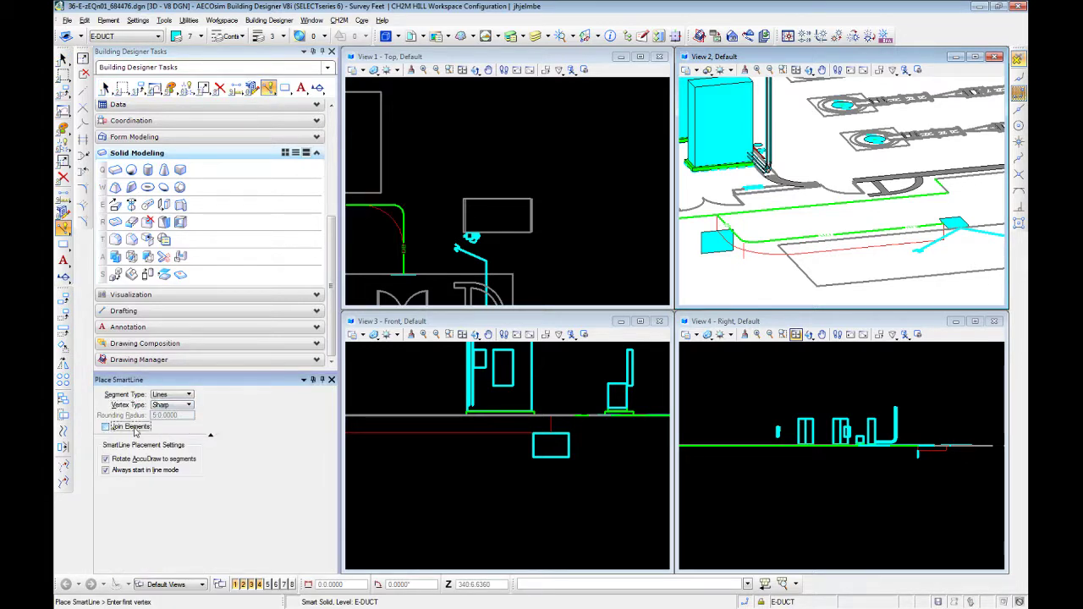
left_click(716, 226)
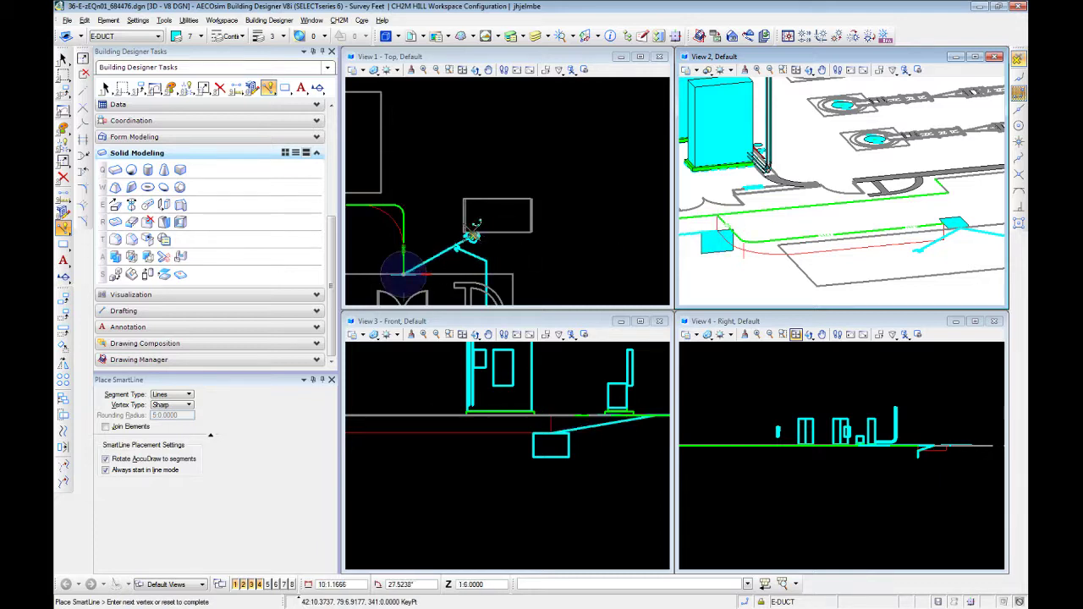
right_click(422, 200)
key("Escape")
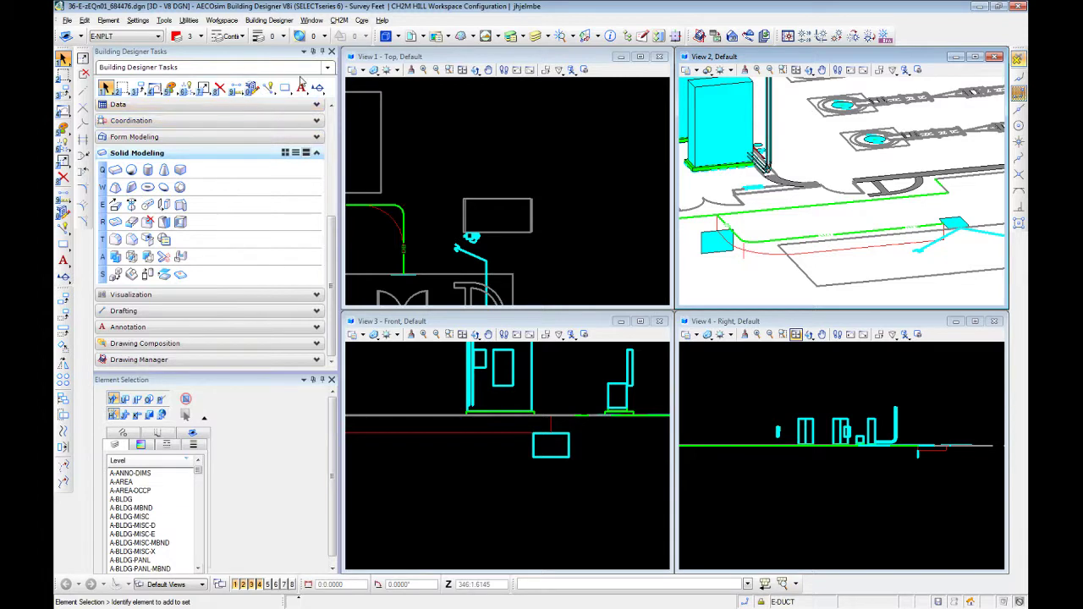
On level E-NPLT, draw four unjoined segments from the profile's upper midpoint: one about 11 ft straight away from the wall, followed by three zigzag diagonals.
left_click(268, 88)
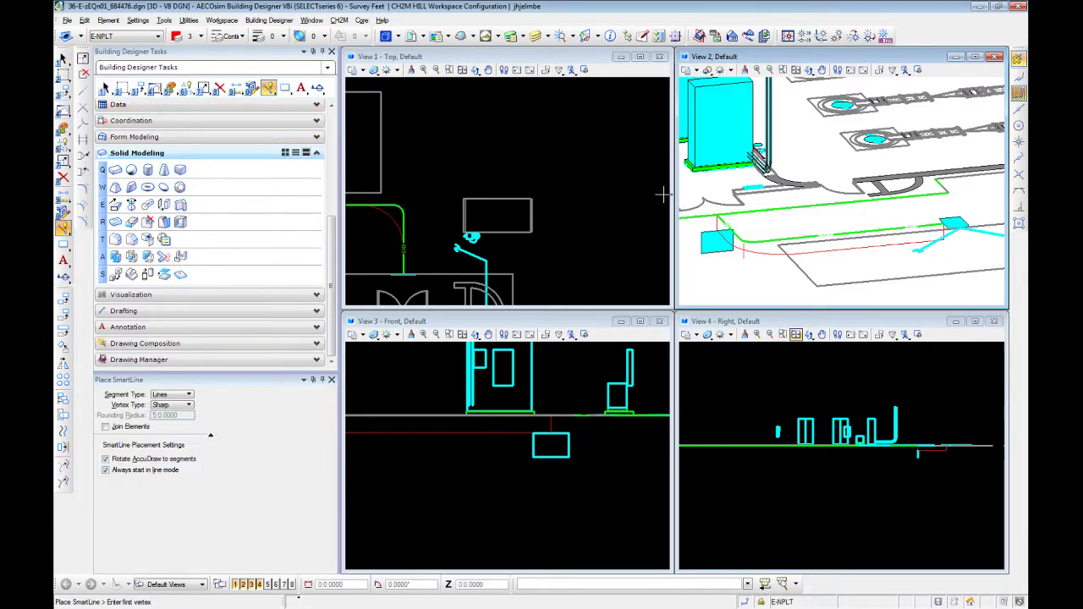
middle_click(716, 227)
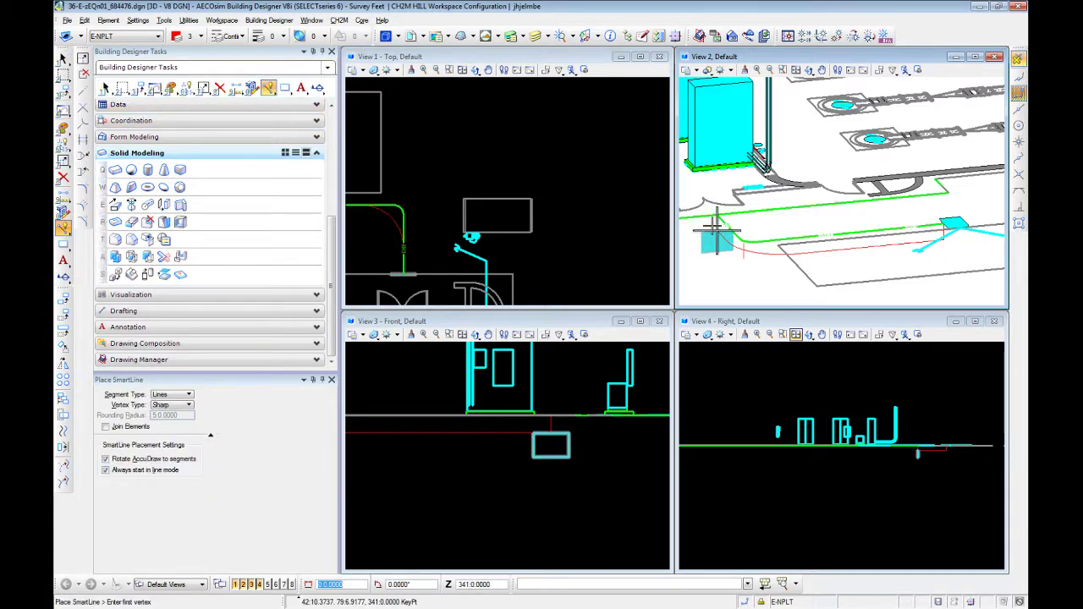
left_click(716, 227)
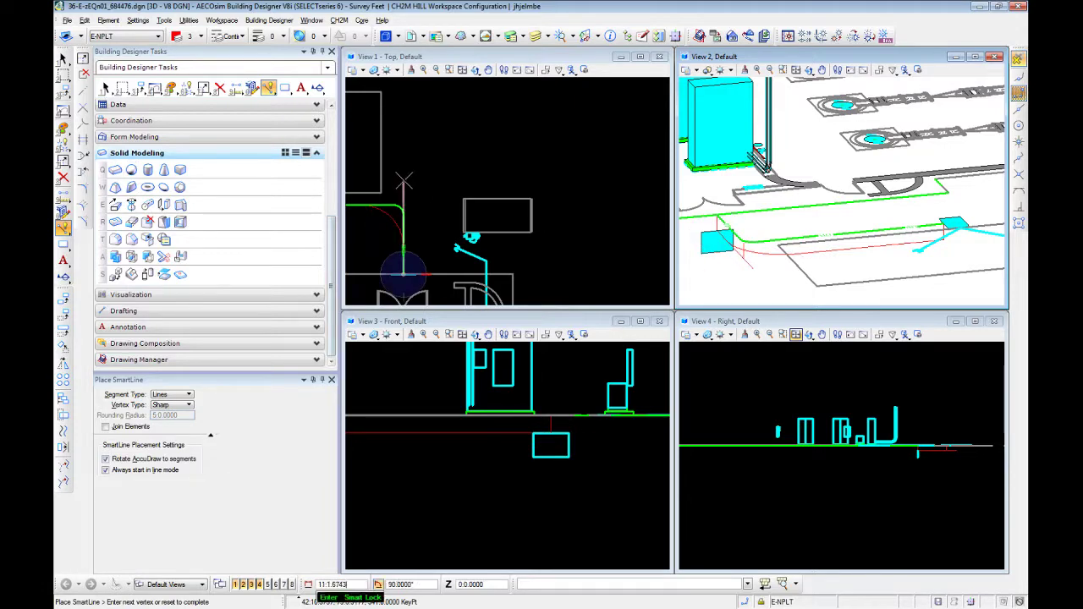
scroll(409, 181, "down", 2)
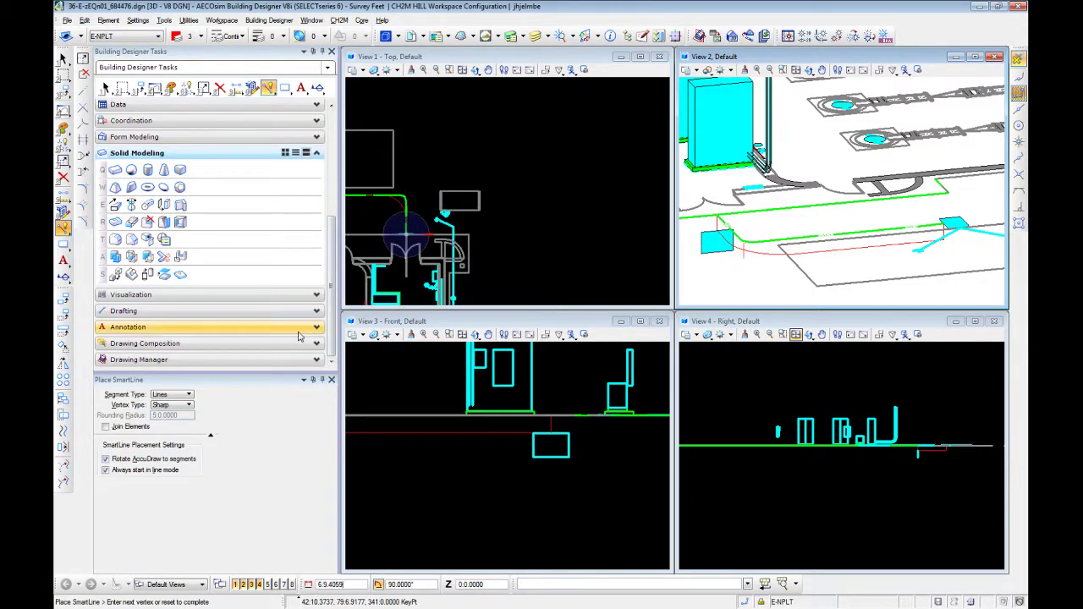
left_click(406, 181)
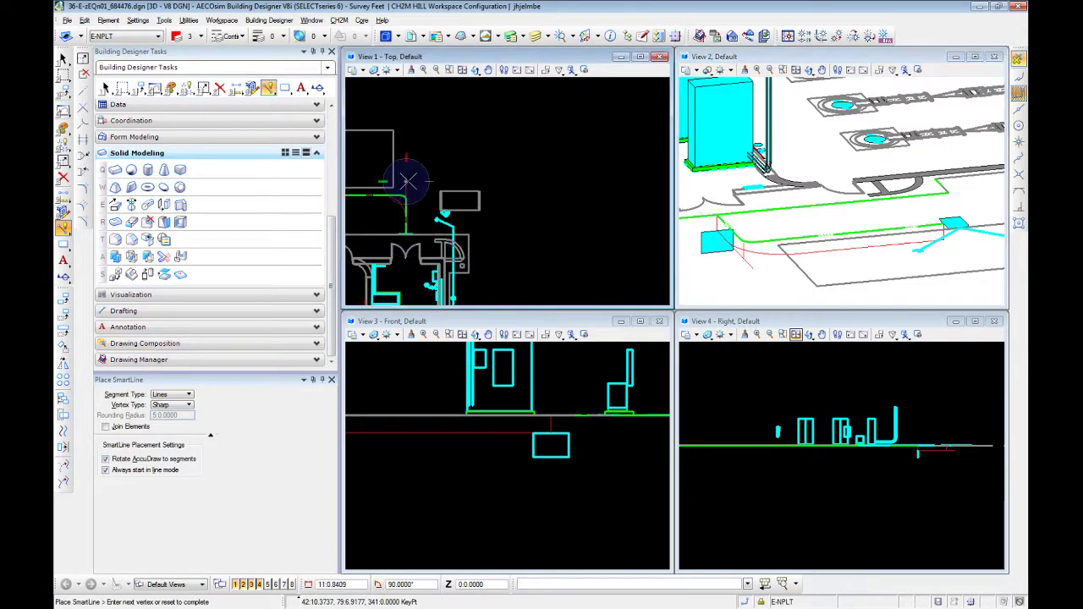
middle_click_drag(367, 147, 621, 207)
scroll(564, 175, "down", 3)
middle_click(540, 142)
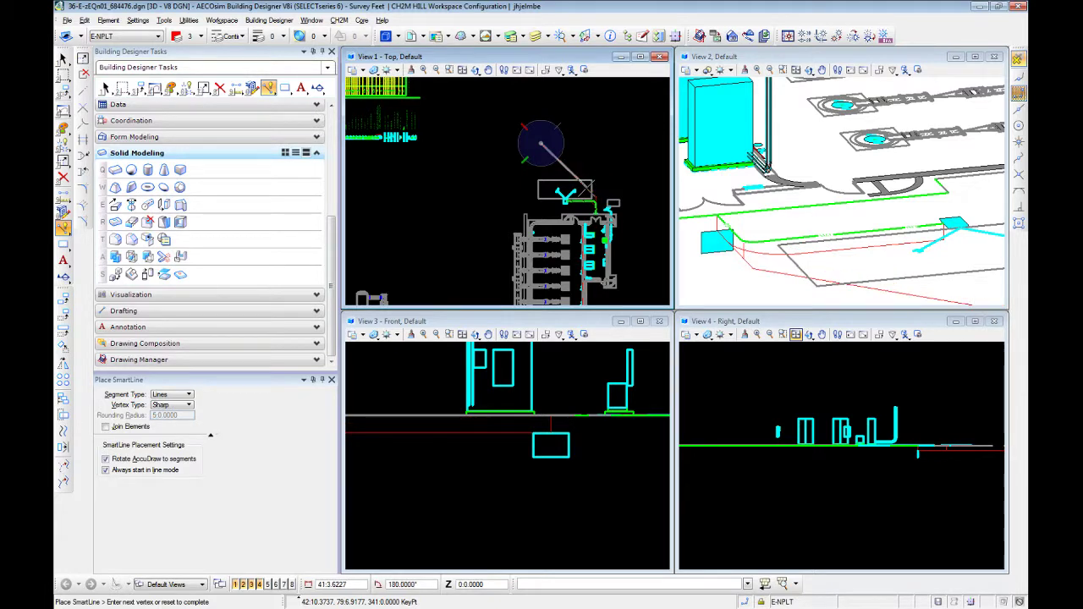
left_click(500, 184)
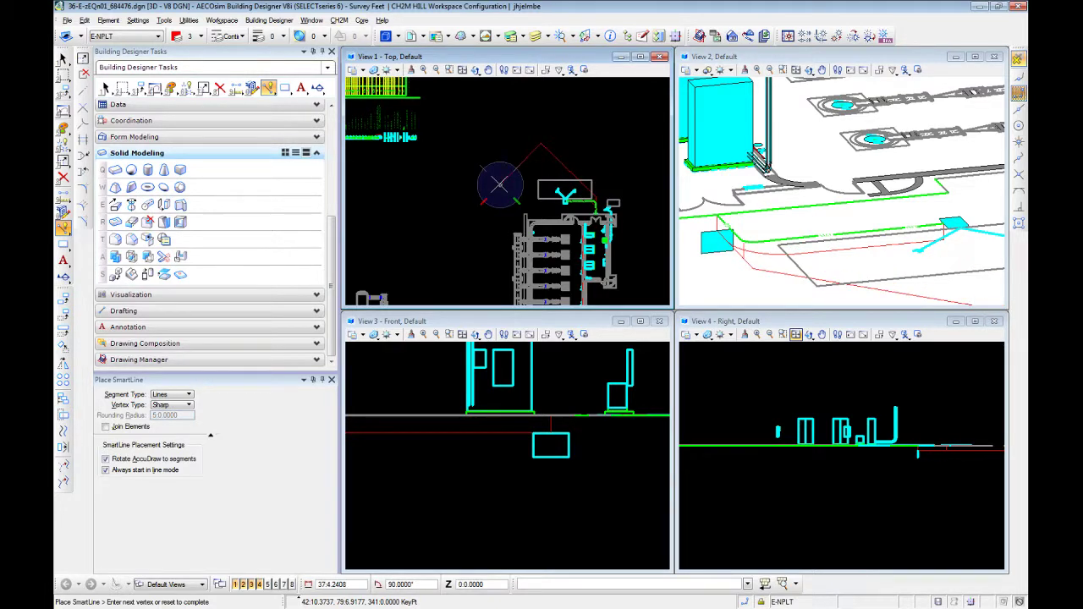
left_click(443, 130)
right_click(436, 149)
key("Escape")
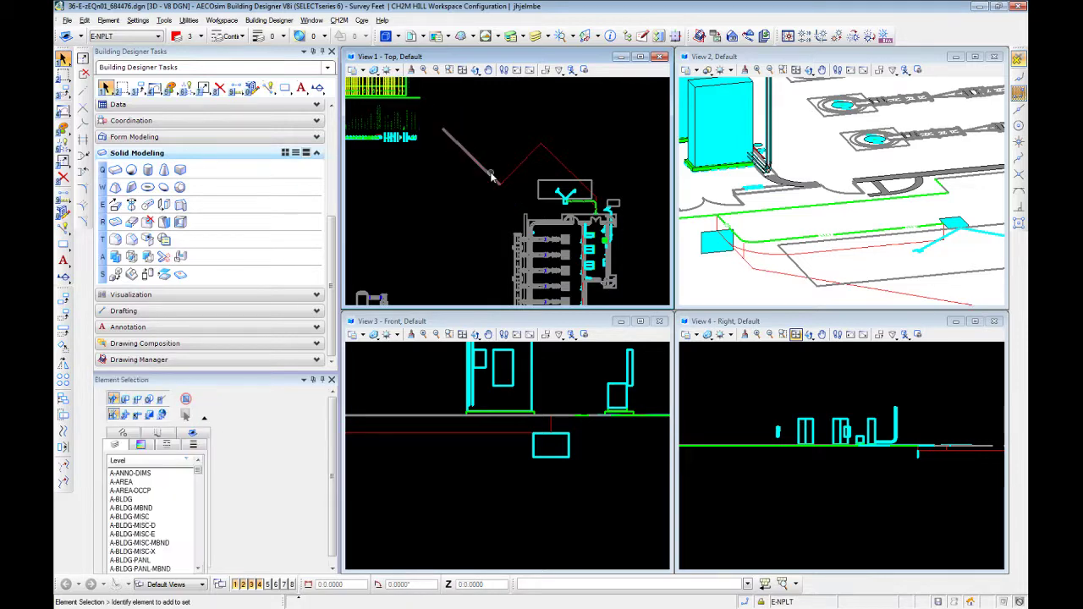
Select the first short segment at the profile and examine the zigzag route in the plan and isometric views.
left_click(574, 173)
scroll(598, 227, "up", 5)
middle_click_drag(593, 124, 575, 240)
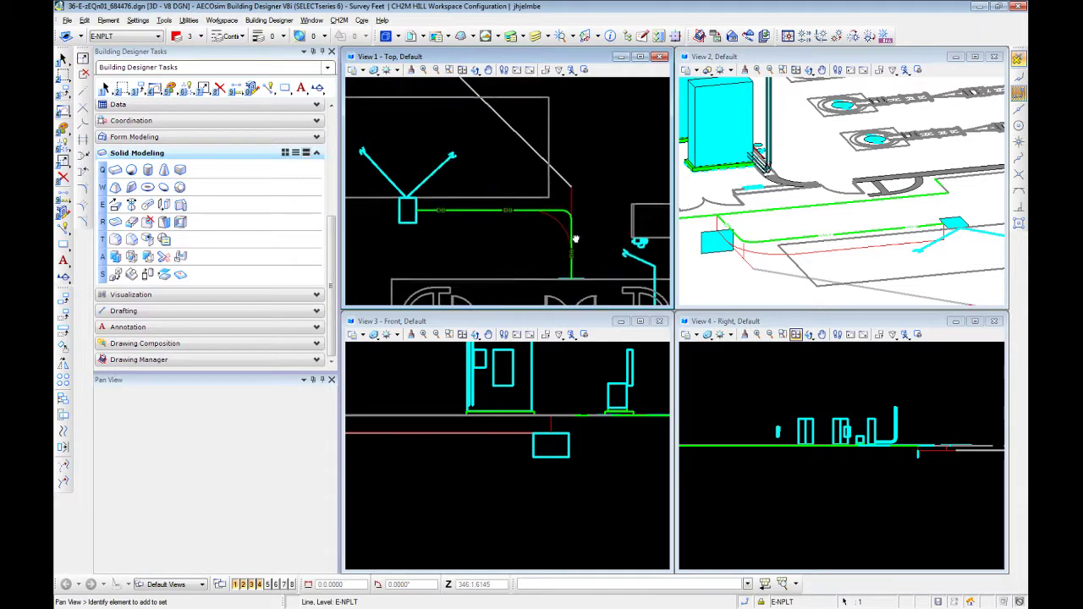
scroll(571, 201, "down", 3)
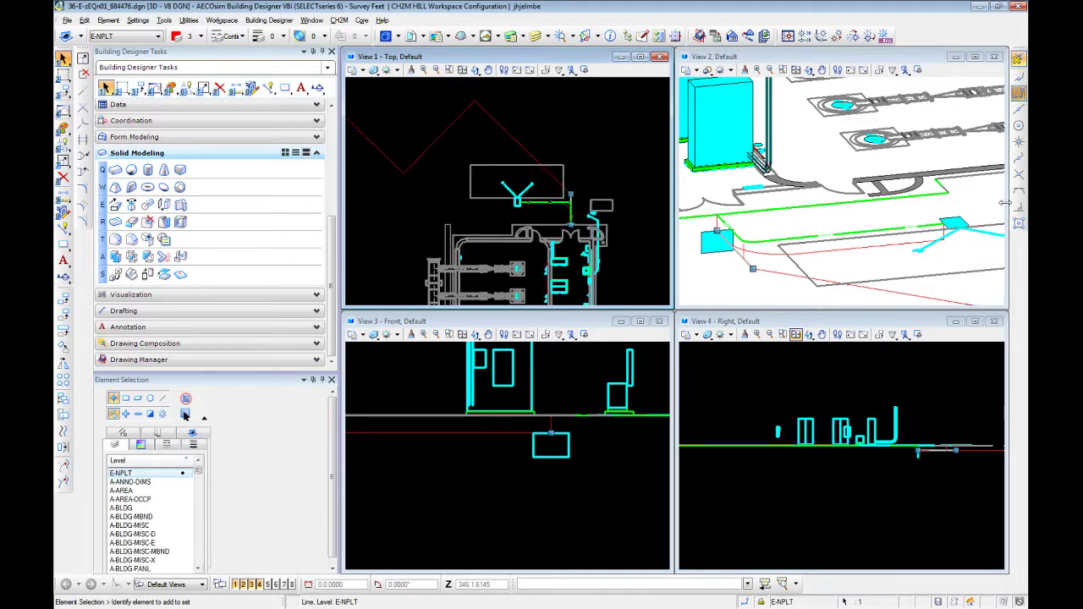
scroll(980, 197, "down", 2)
scroll(795, 210, "down", 3)
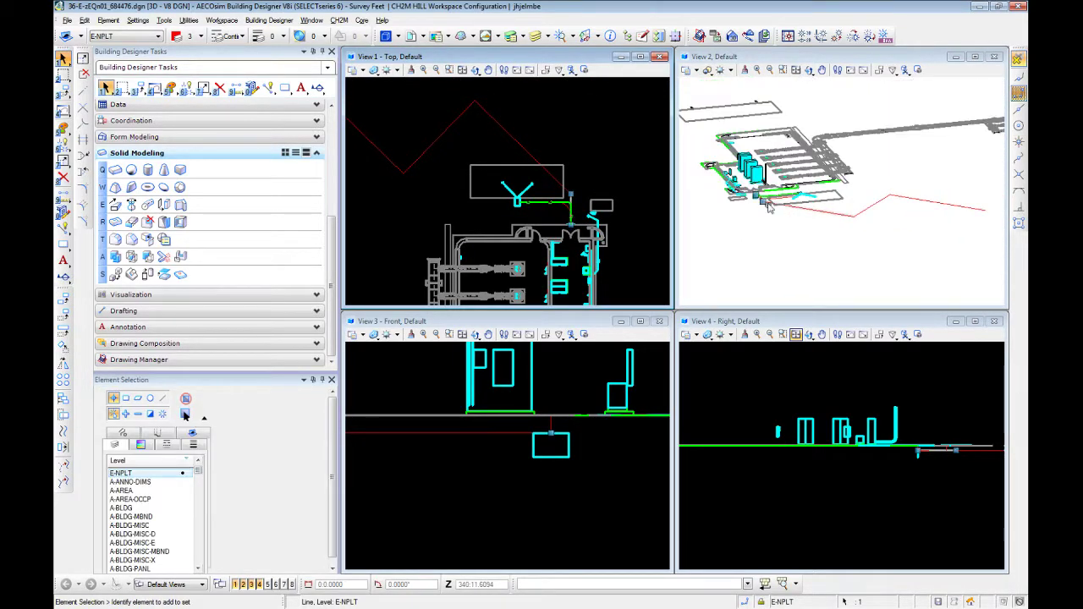
scroll(769, 203, "up", 4)
scroll(742, 211, "up", 2)
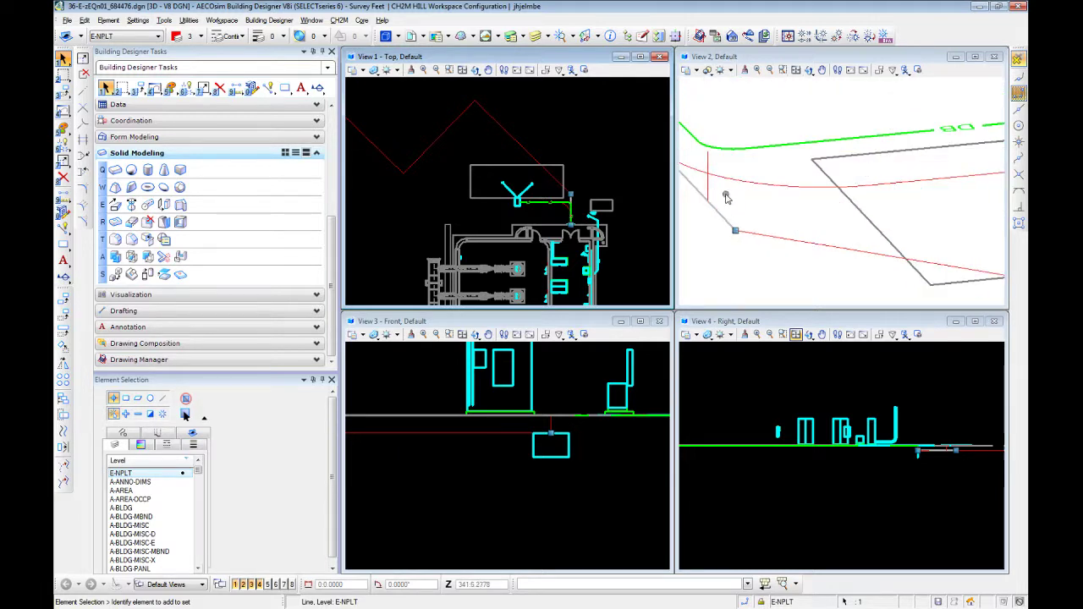
Copy the short vertical line by its lower end onto each bend and the far end of the zigzag route.
left_click(708, 183)
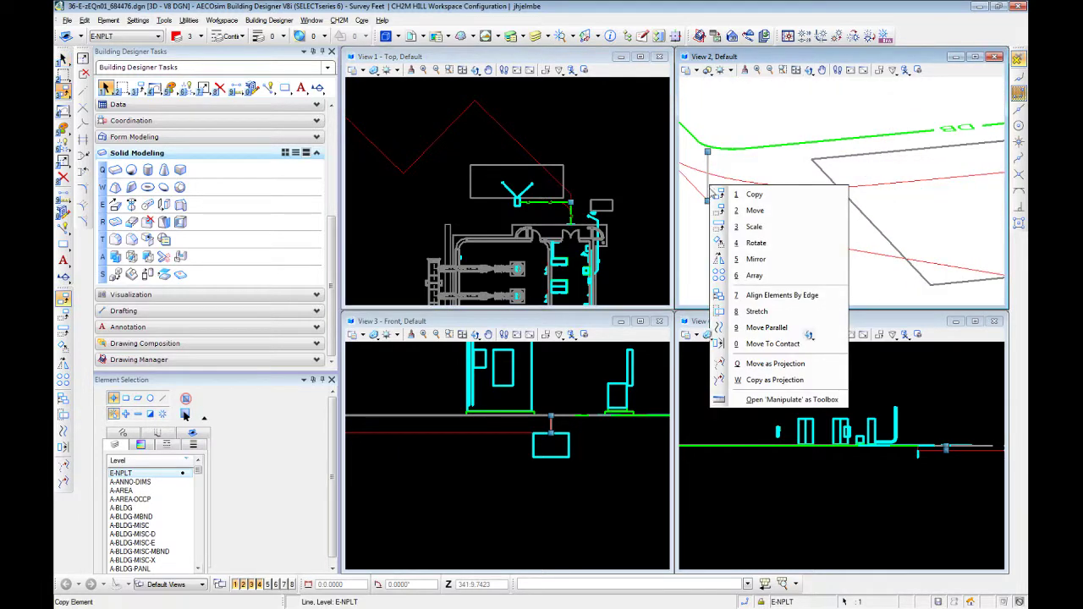
key("3")
key("1")
left_click(707, 200)
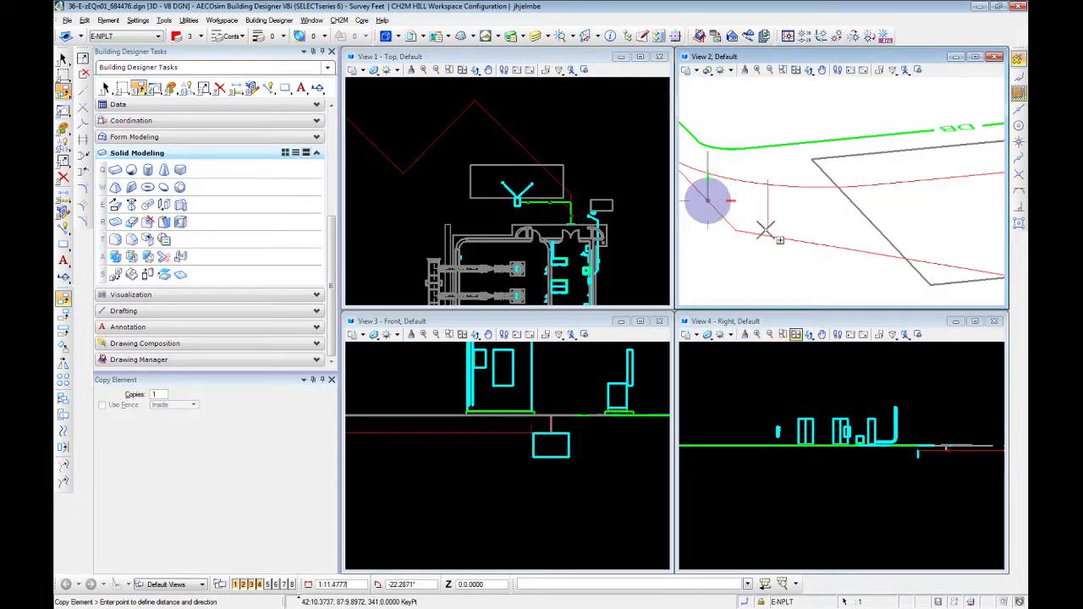
scroll(658, 201, "down", 4)
scroll(745, 225, "down", 2)
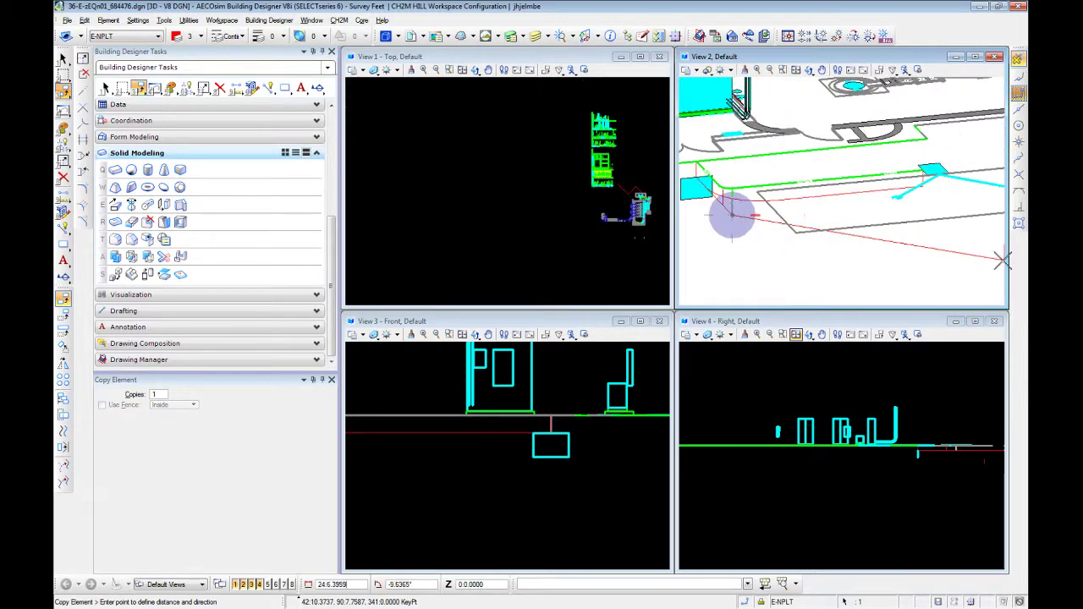
middle_click_drag(966, 249, 815, 219)
scroll(817, 221, "down", 3)
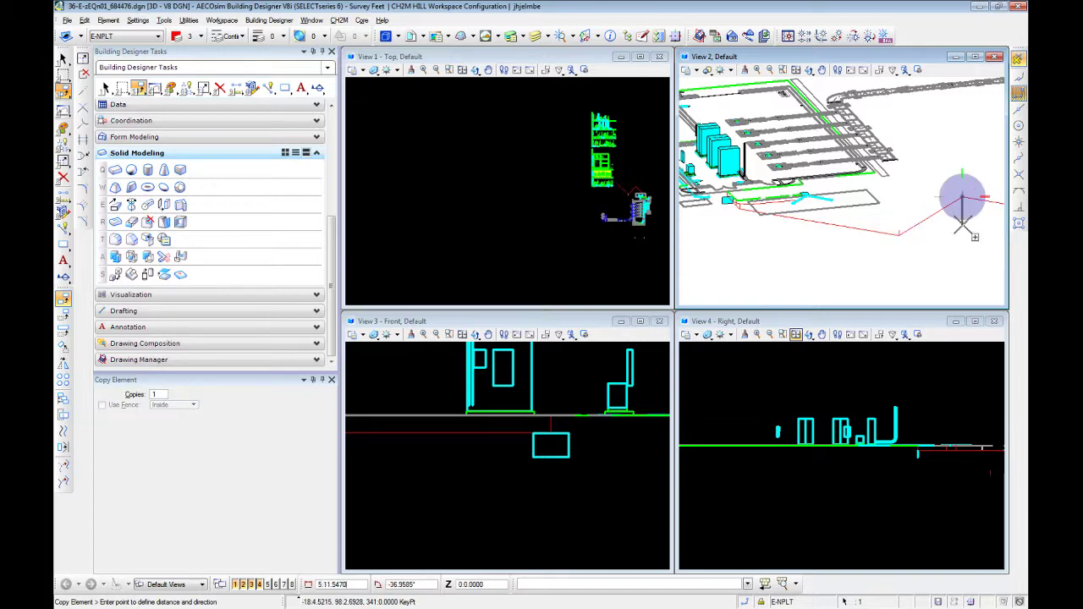
middle_click_drag(963, 201, 790, 216)
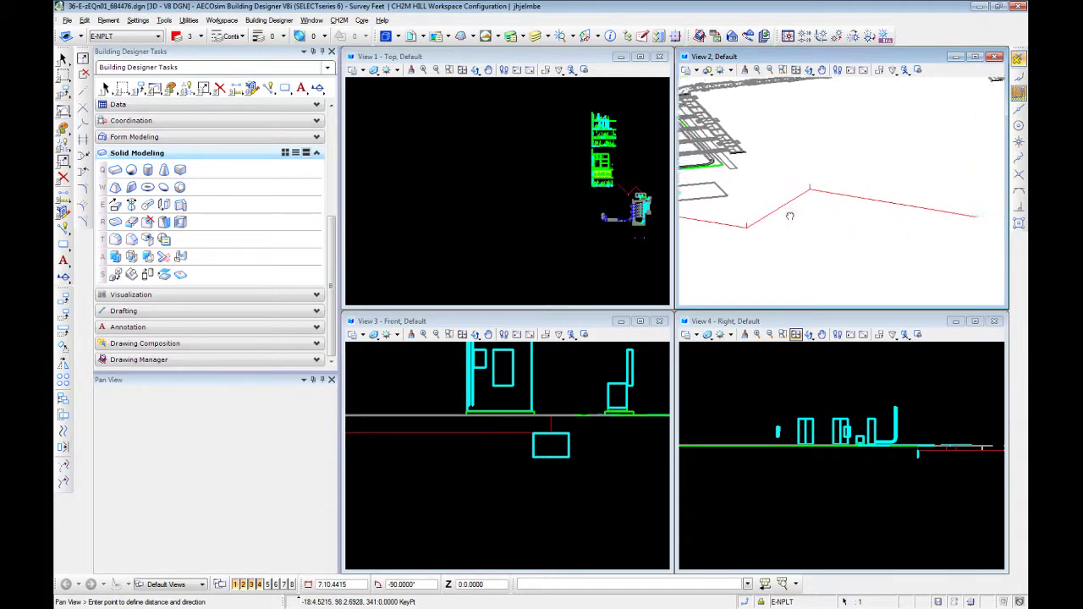
left_click(937, 211)
key("Escape")
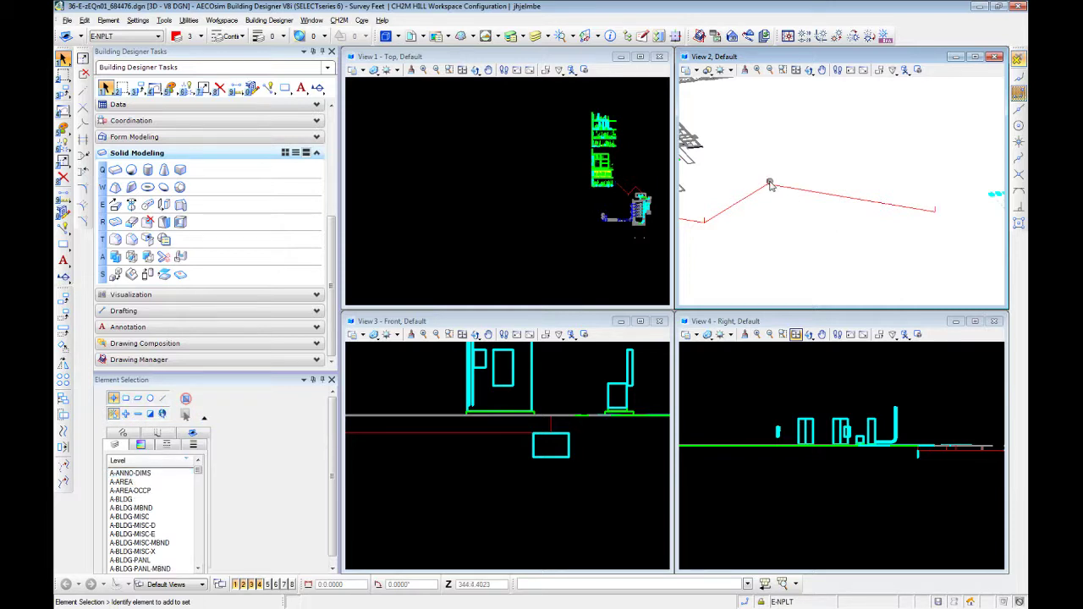
Copy the vertical marker from the route's second bend to the midpoint of the first long diagonal.
scroll(770, 184, "up", 2)
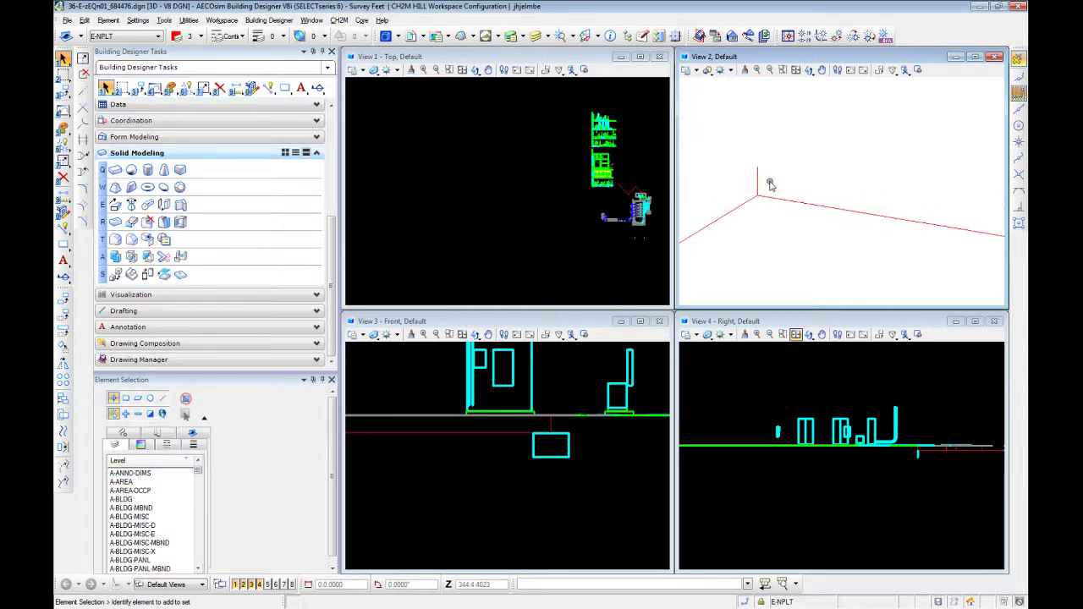
scroll(768, 181, "down", 4)
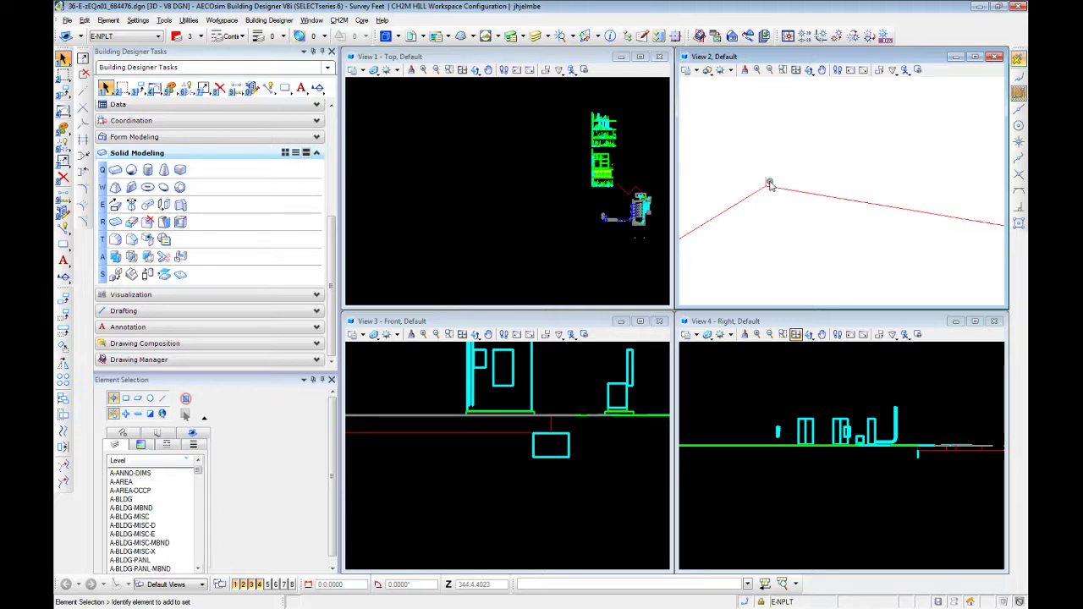
scroll(766, 183, "down", 3)
scroll(767, 183, "up", 3)
scroll(911, 227, "down", 3)
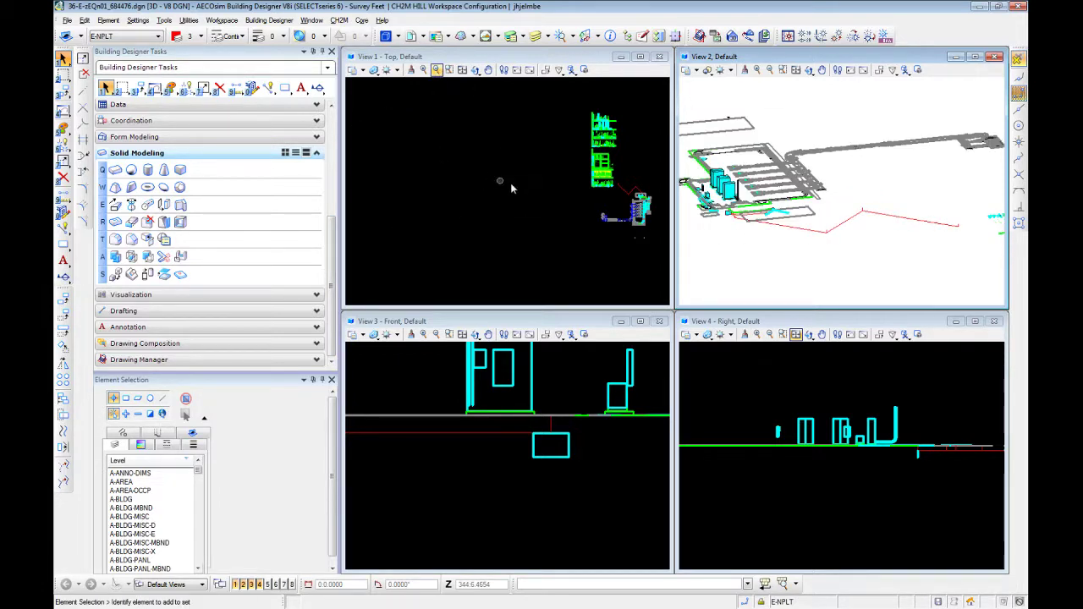
scroll(809, 230, "up", 3)
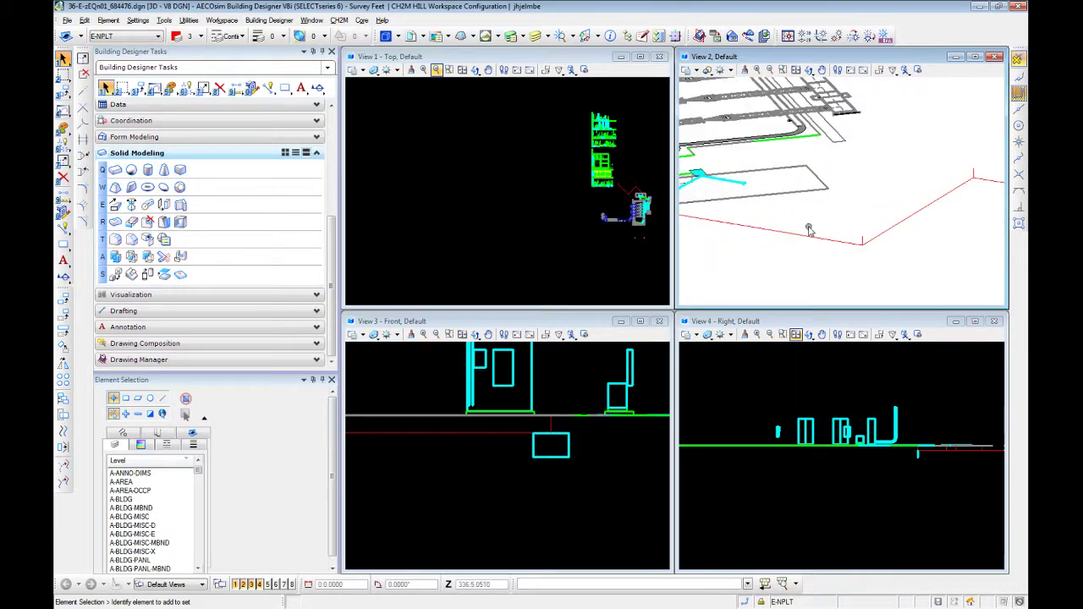
left_click(863, 241)
scroll(864, 239, "down", 2)
scroll(863, 251, "up", 2)
right_click(862, 215)
left_click(869, 230)
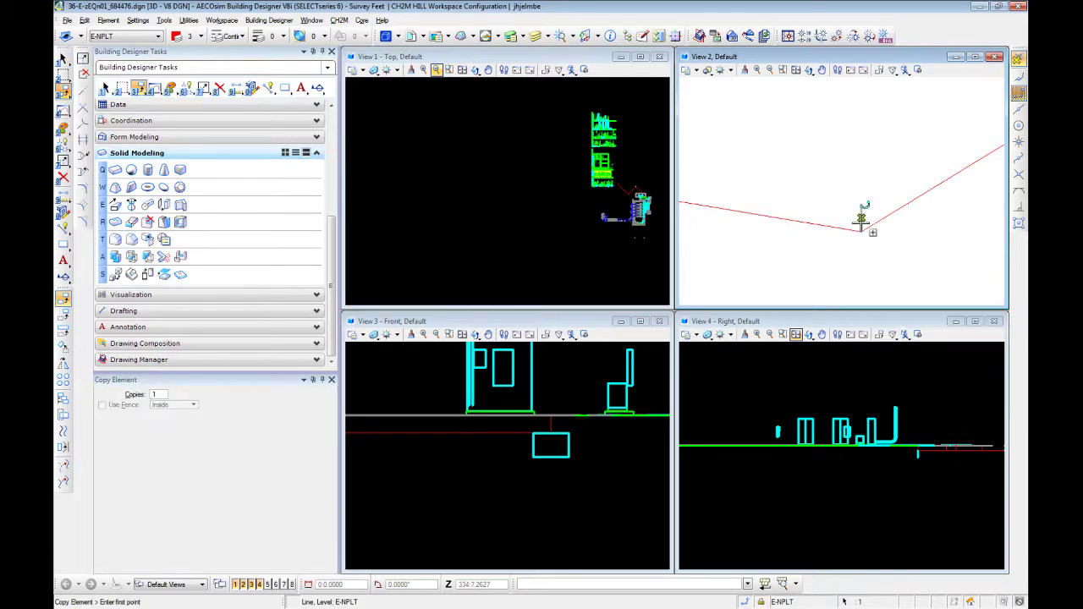
left_click(863, 232)
scroll(863, 232, "down", 2)
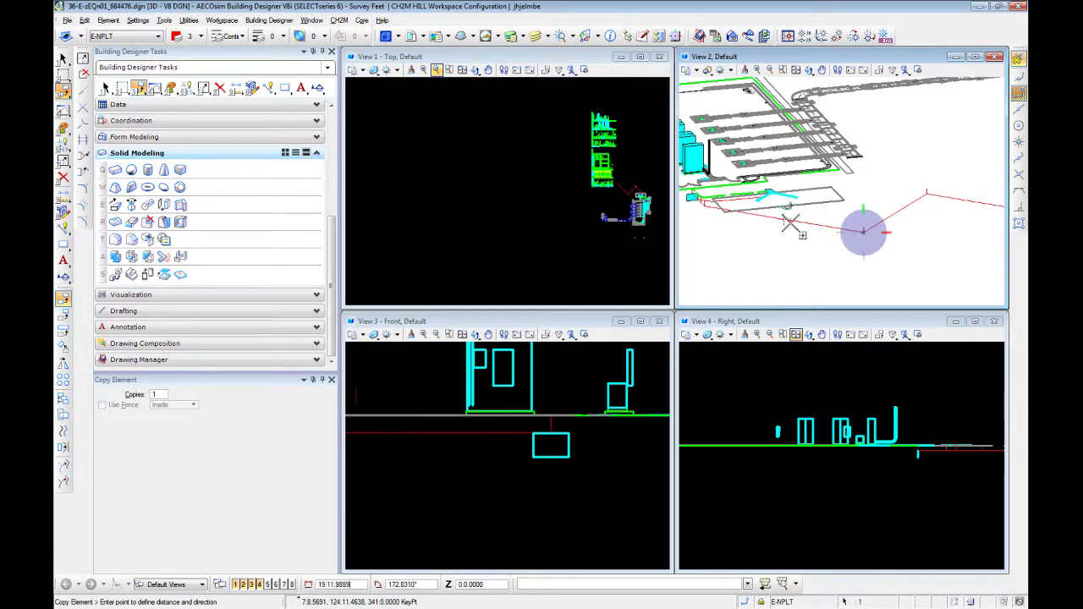
left_click(788, 221)
Move the vertical marker at the first long diagonal's midpoint straight down 1 ft in the front view.
scroll(780, 219, "up", 2)
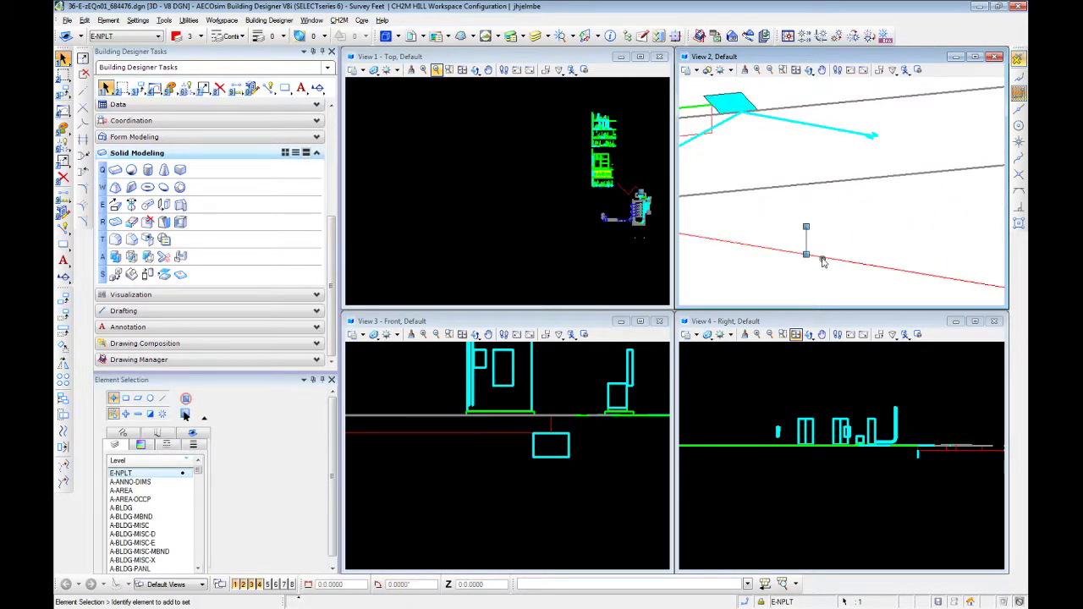
key("3")
key("2")
left_click(806, 253)
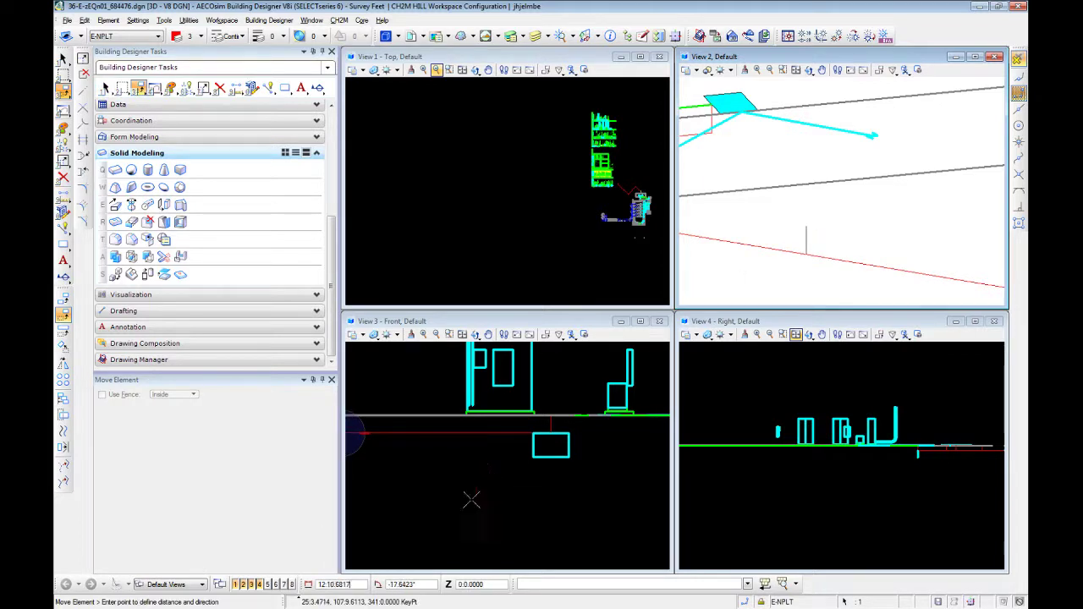
scroll(441, 500, "down", 3)
scroll(358, 491, "up", 3)
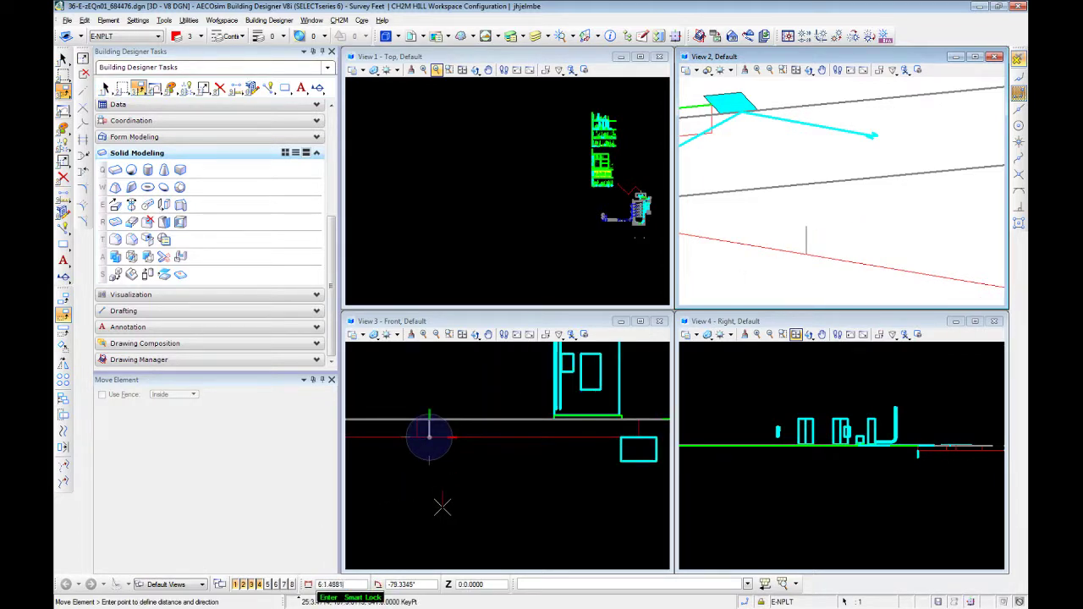
type("1")
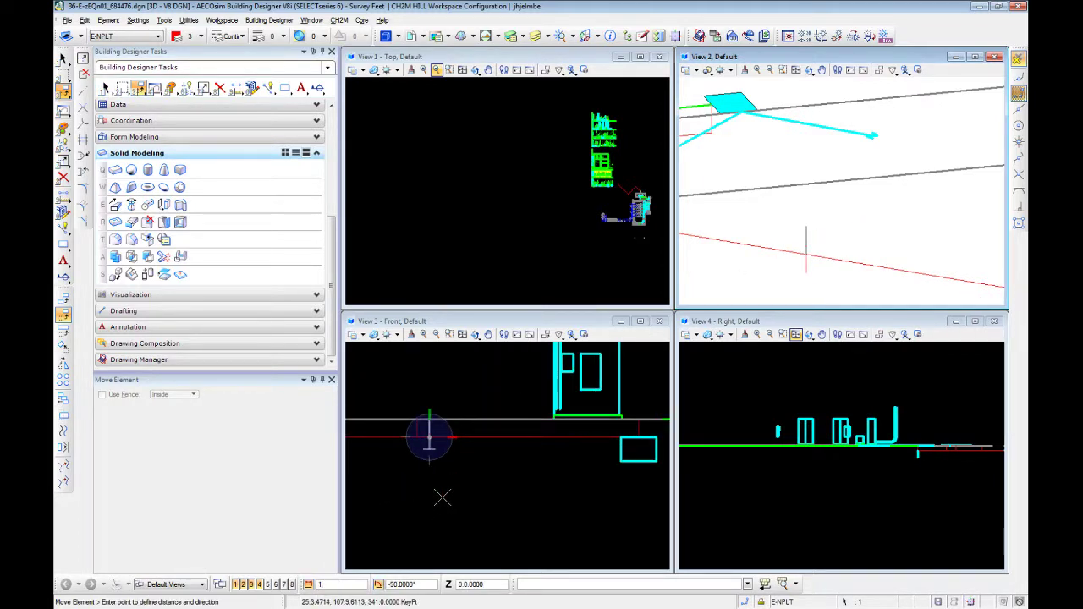
left_click(442, 498)
key("Escape")
left_click(986, 209)
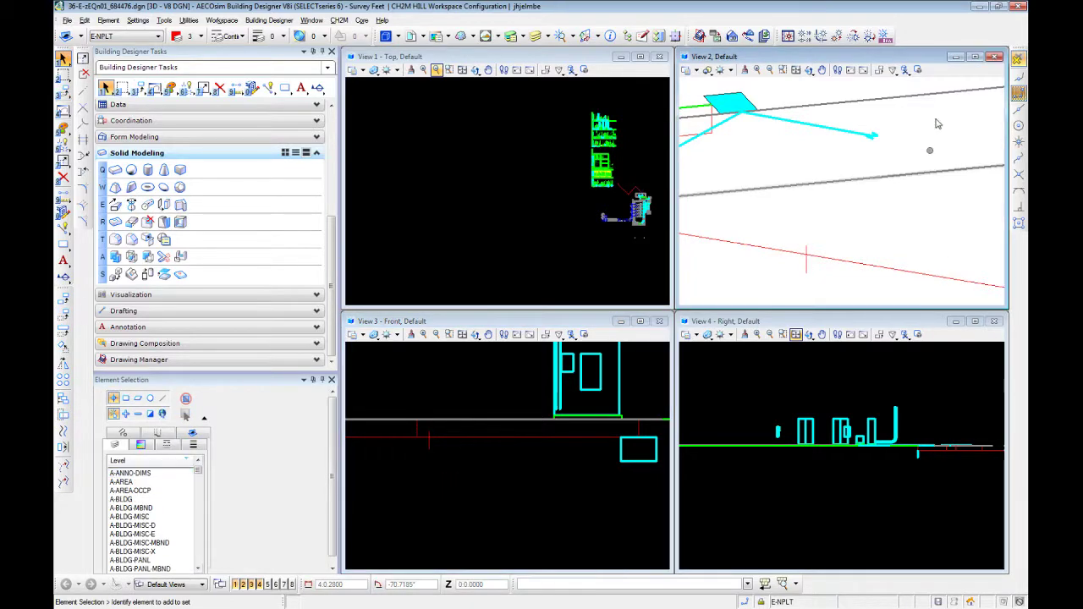
Maximize the isometric view and set the SmartLine options to rounded vertices with Join Elements turned on.
left_click(975, 58)
scroll(777, 292, "down", 2)
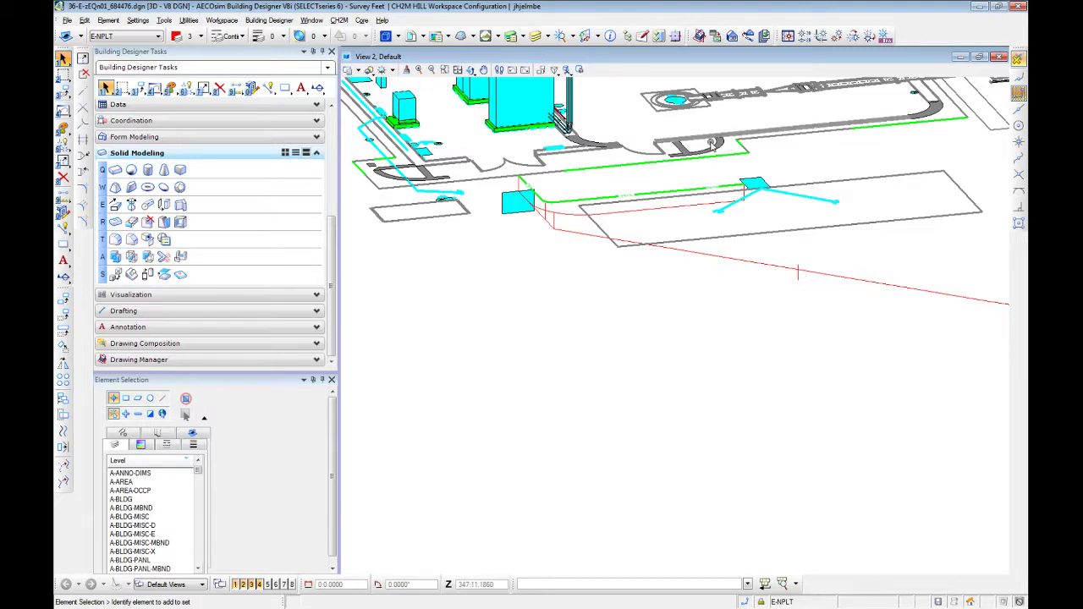
left_click(269, 88)
left_click(173, 405)
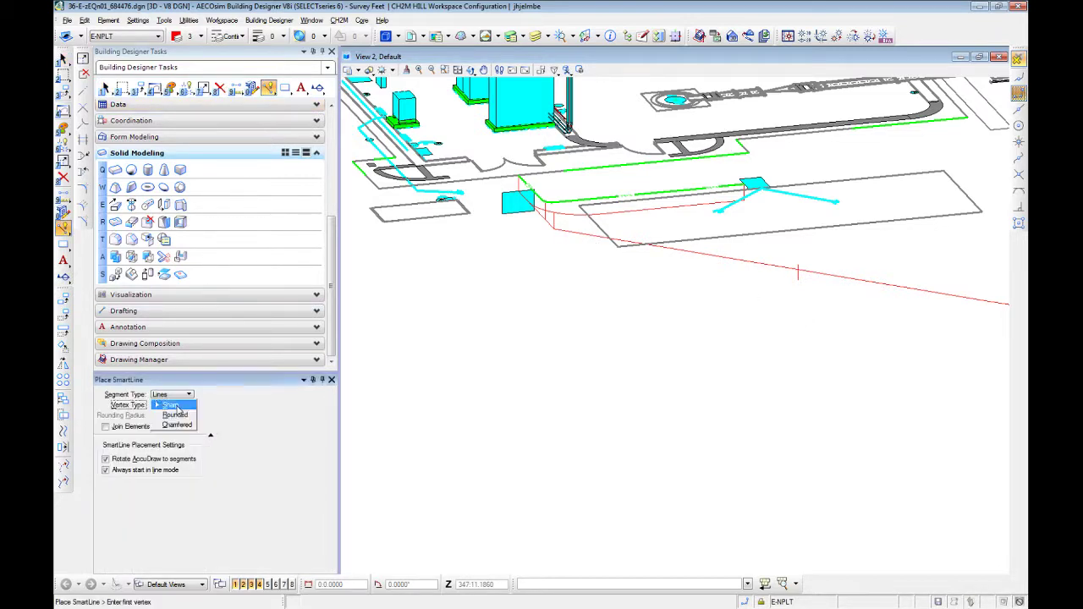
left_click(166, 421)
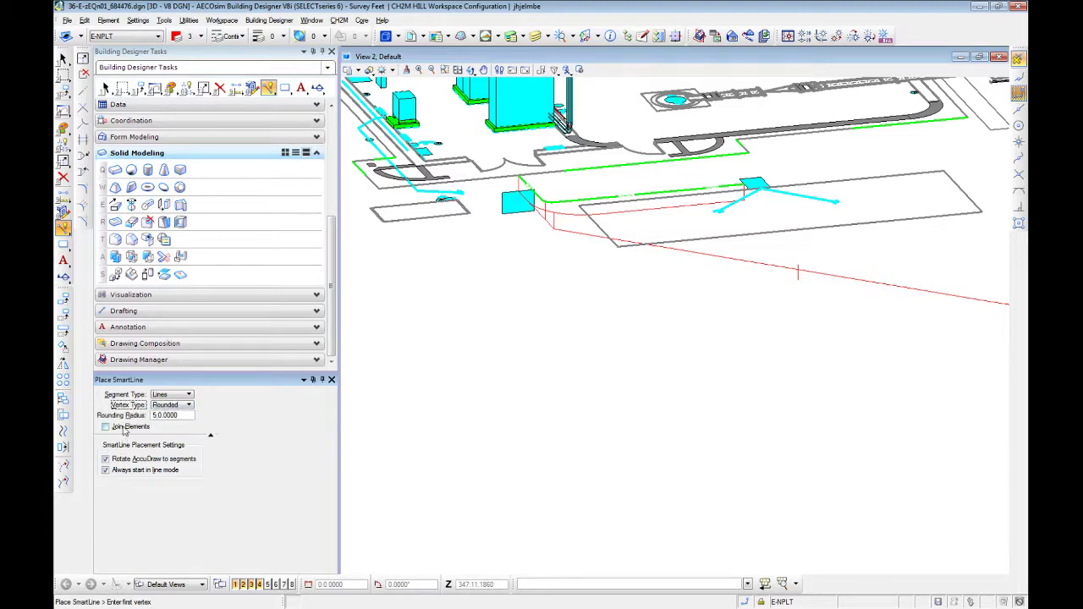
left_click(125, 428)
Draw a joined SmartLine from the profile's upper midpoint through the first bend, the lowered marker's bottom end and the remaining bends to the route's end.
scroll(508, 222, "up", 3)
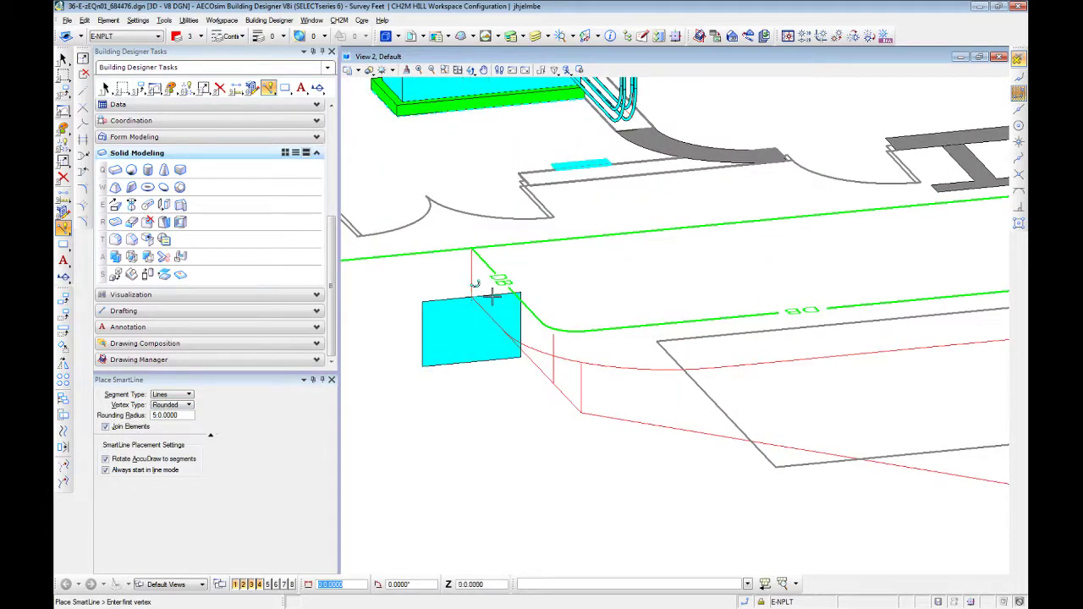
left_click(472, 297)
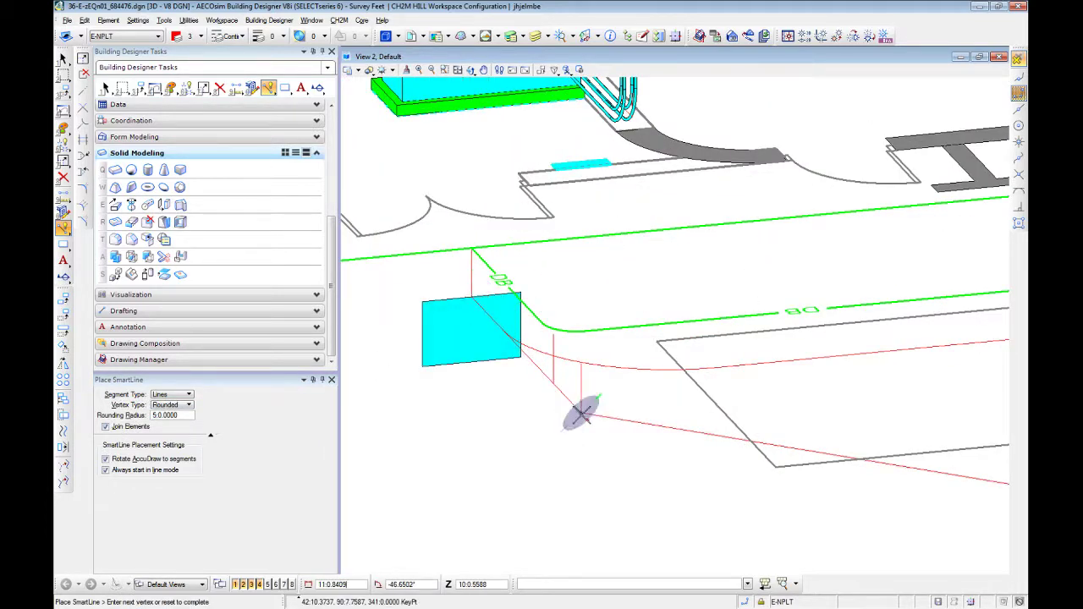
scroll(584, 427, "down", 4)
scroll(711, 457, "up", 2)
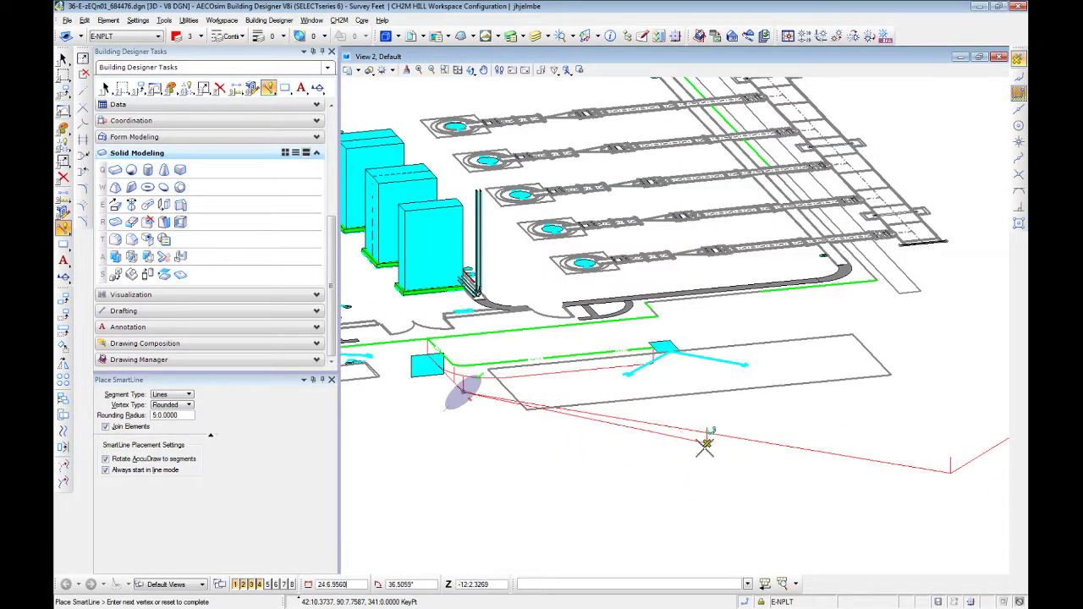
left_click(707, 441)
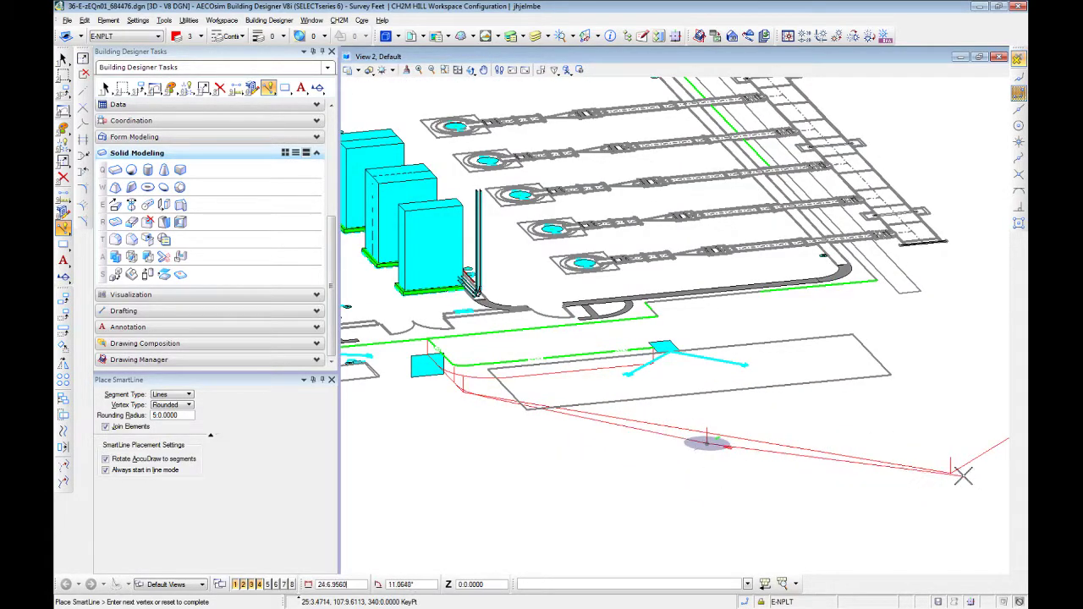
left_click(951, 472)
middle_click_drag(953, 406, 439, 401)
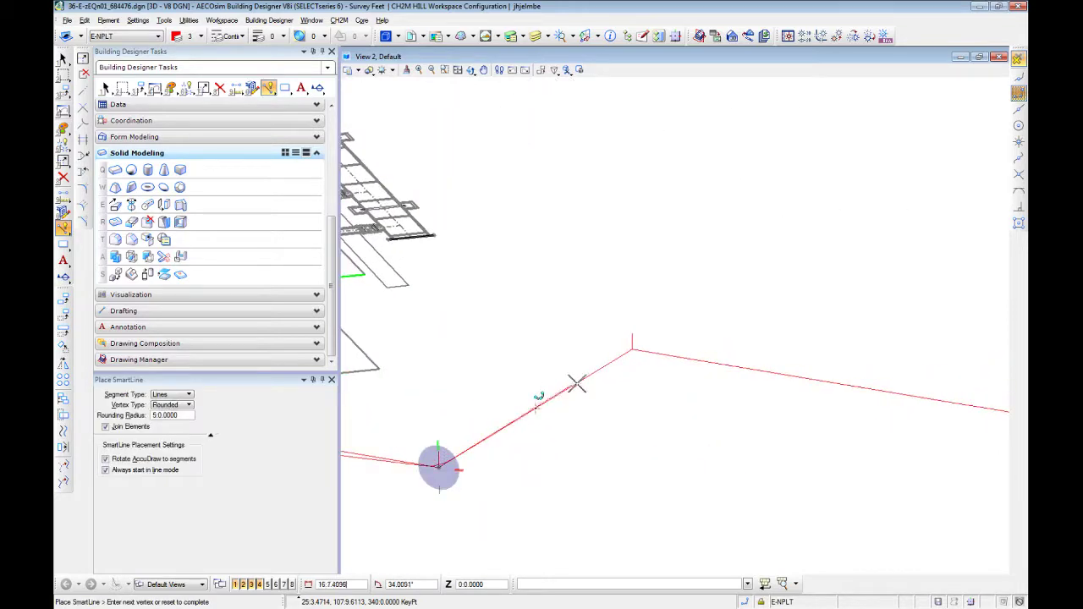
left_click(635, 347)
scroll(719, 408, "down", 3)
scroll(873, 415, "up", 3)
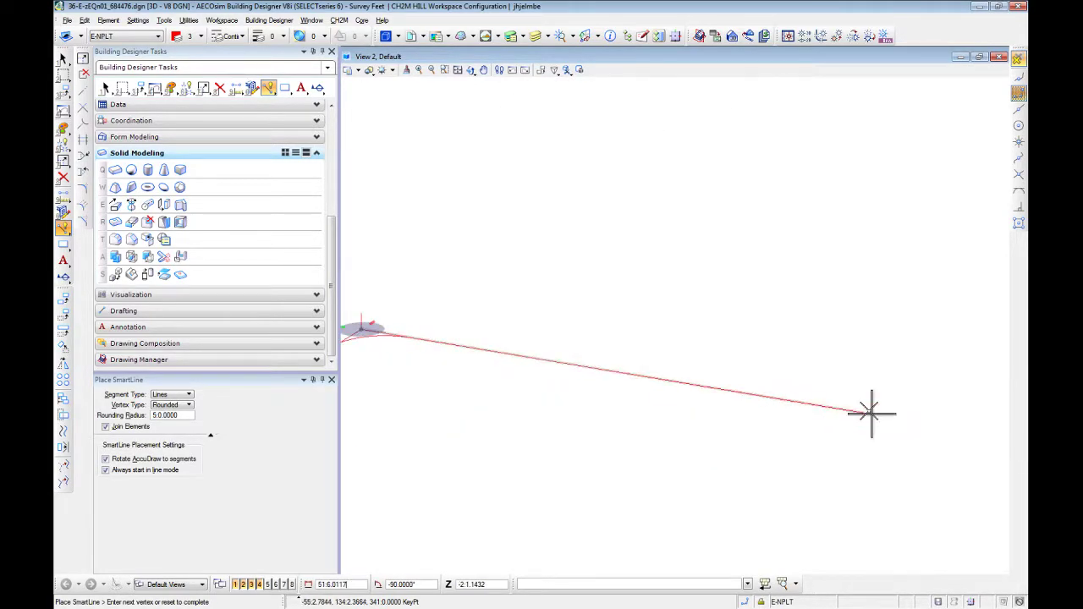
left_click(872, 413)
right_click(626, 465)
scroll(624, 468, "down", 5)
key("Escape")
Extrude the rectangular profile along the joined rounded path with Normal alignment, keeping both path and profile.
scroll(484, 469, "up", 3)
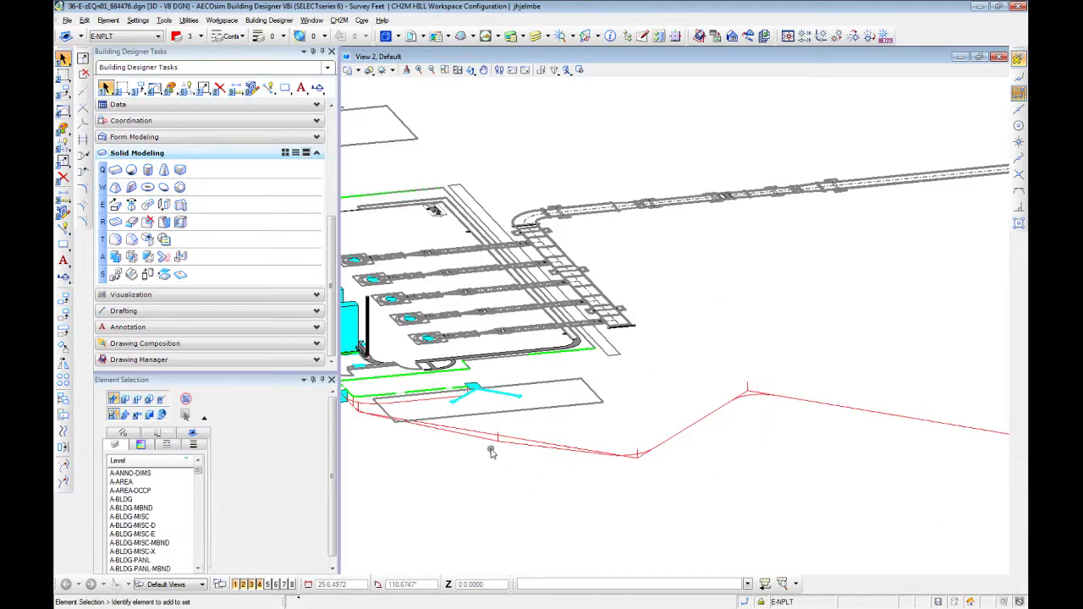
left_click(148, 204)
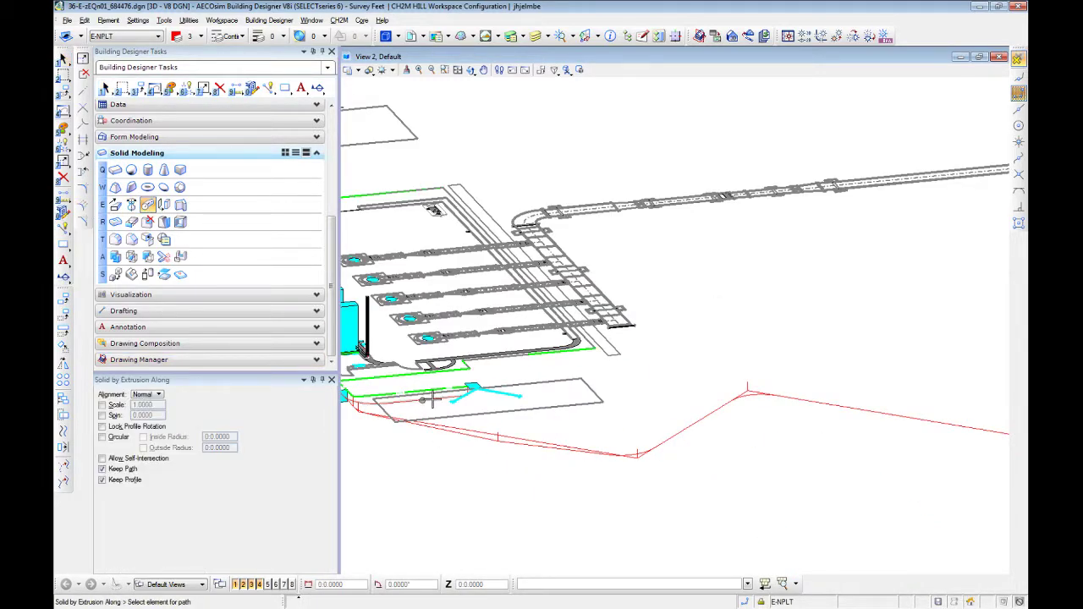
left_click(467, 430)
scroll(435, 457, "up", 3)
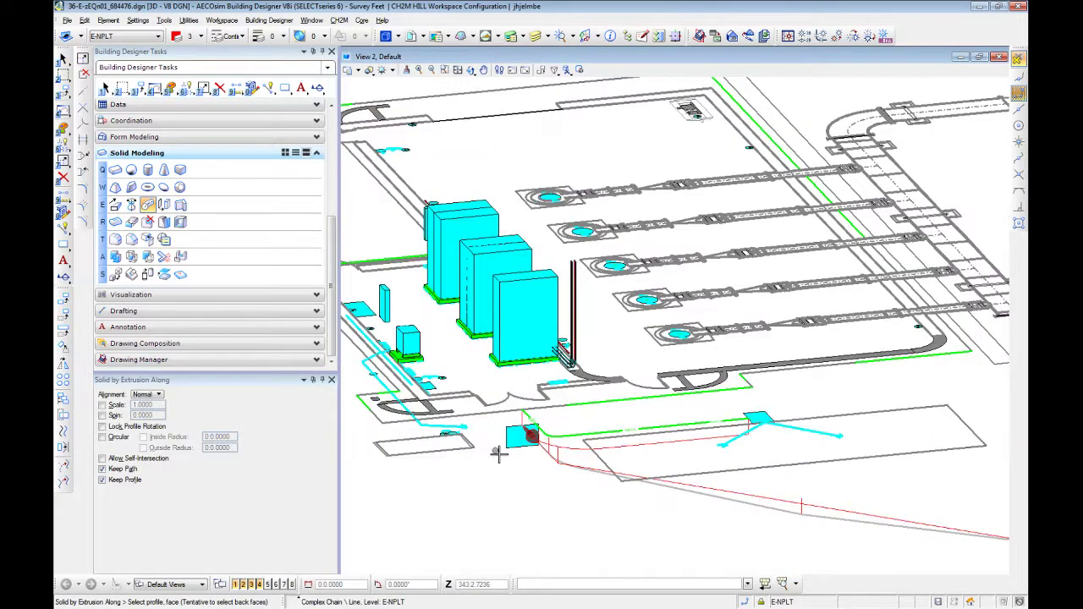
left_click(518, 447)
left_click(501, 477)
scroll(497, 480, "down", 5)
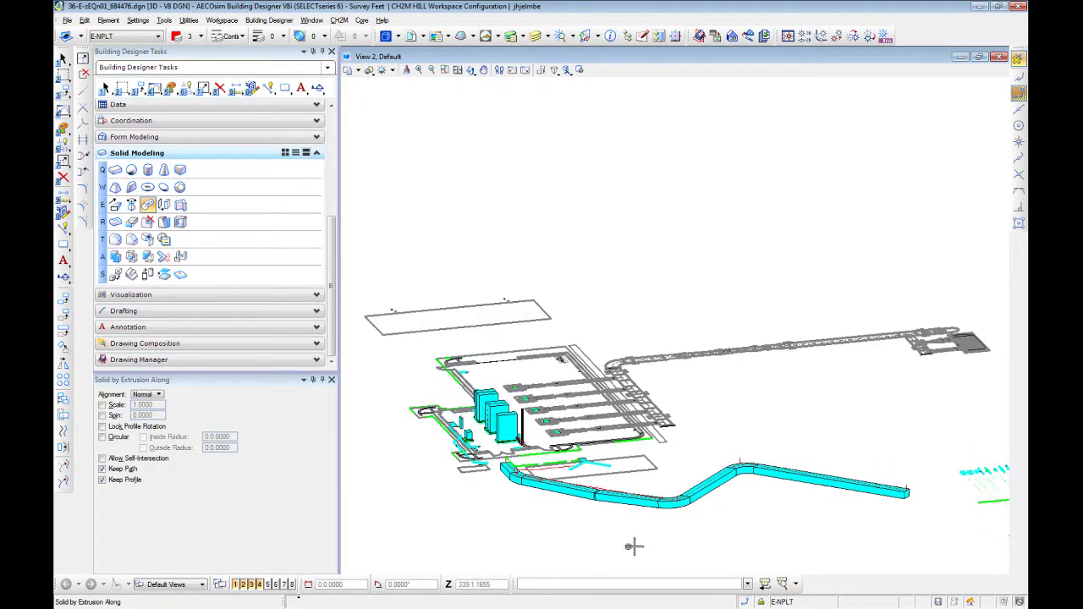
key("Escape")
Examine the extruded duct bank along its rounded bends and where the route dips at the lowered point.
scroll(579, 516, "up", 5)
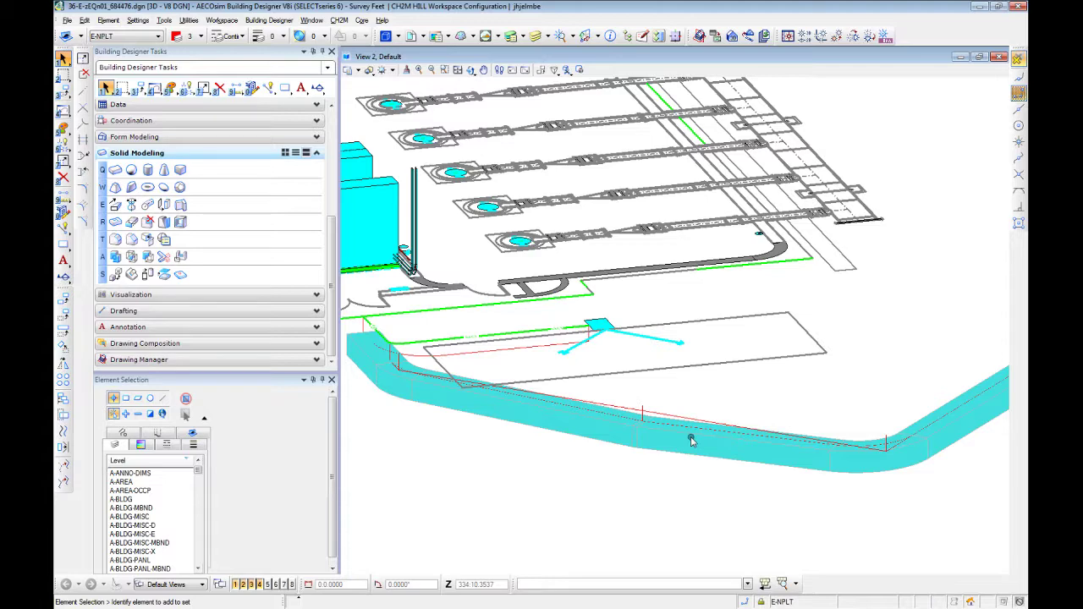
scroll(692, 441, "down", 2)
scroll(692, 441, "up", 4)
scroll(691, 441, "down", 2)
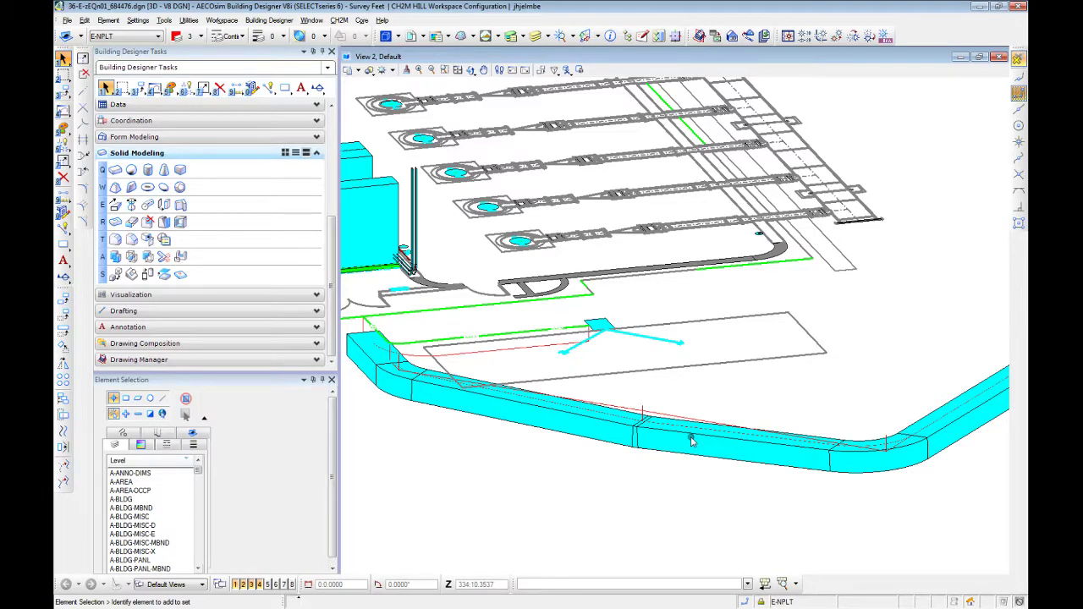
scroll(692, 441, "down", 3)
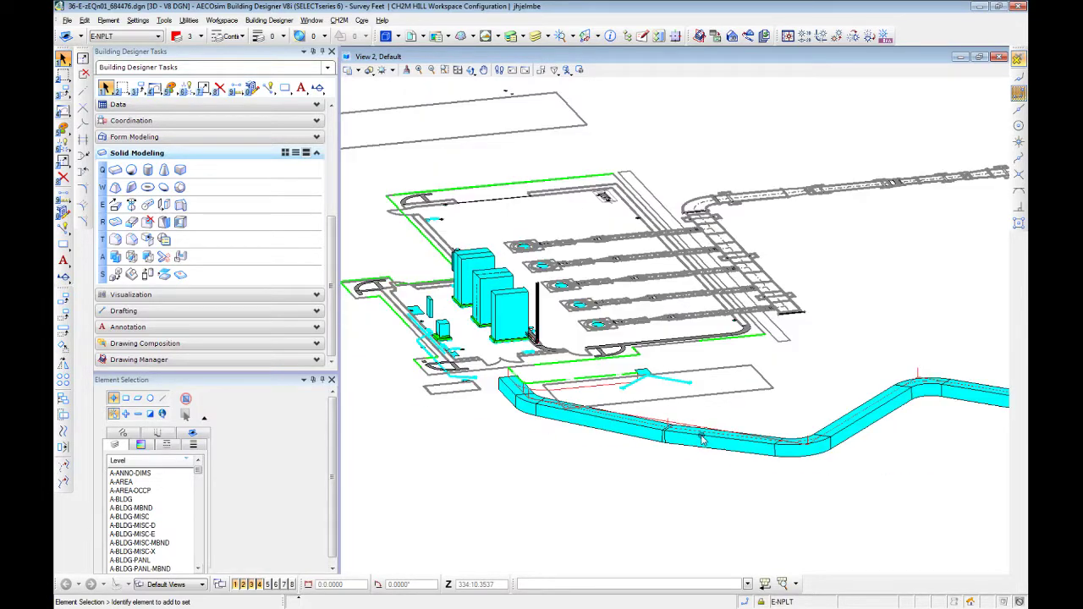
scroll(863, 445, "up", 4)
scroll(863, 445, "down", 2)
scroll(694, 435, "up", 2)
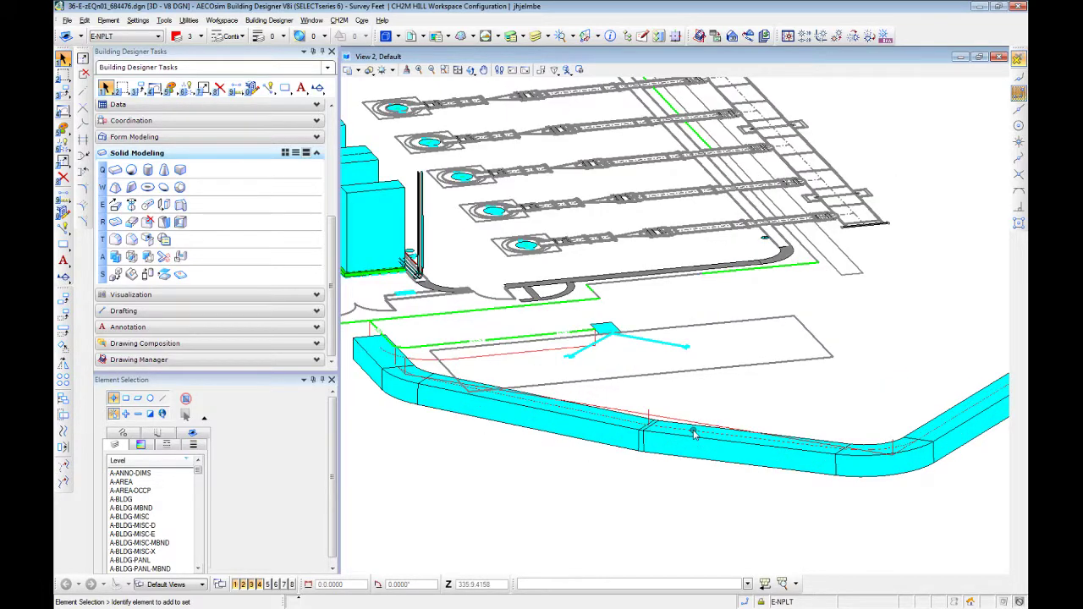
middle_click_drag(694, 433, 543, 403)
scroll(544, 405, "down", 2)
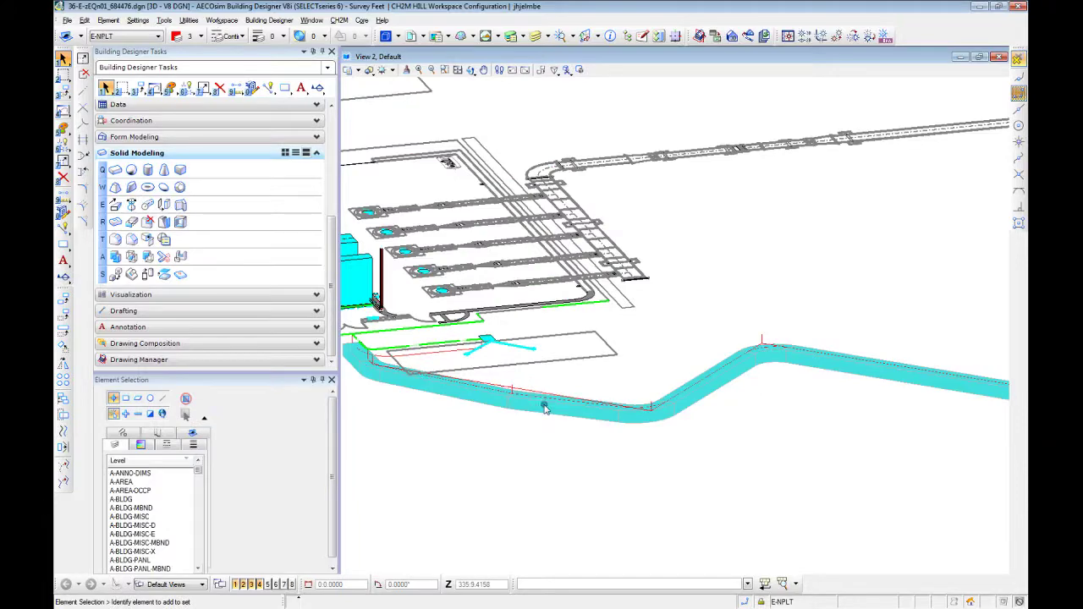
Delete the extruded duct bank solid from the model, leaving the profile and route linework in place.
scroll(650, 410, "up", 3)
left_click(629, 414)
scroll(628, 413, "down", 4)
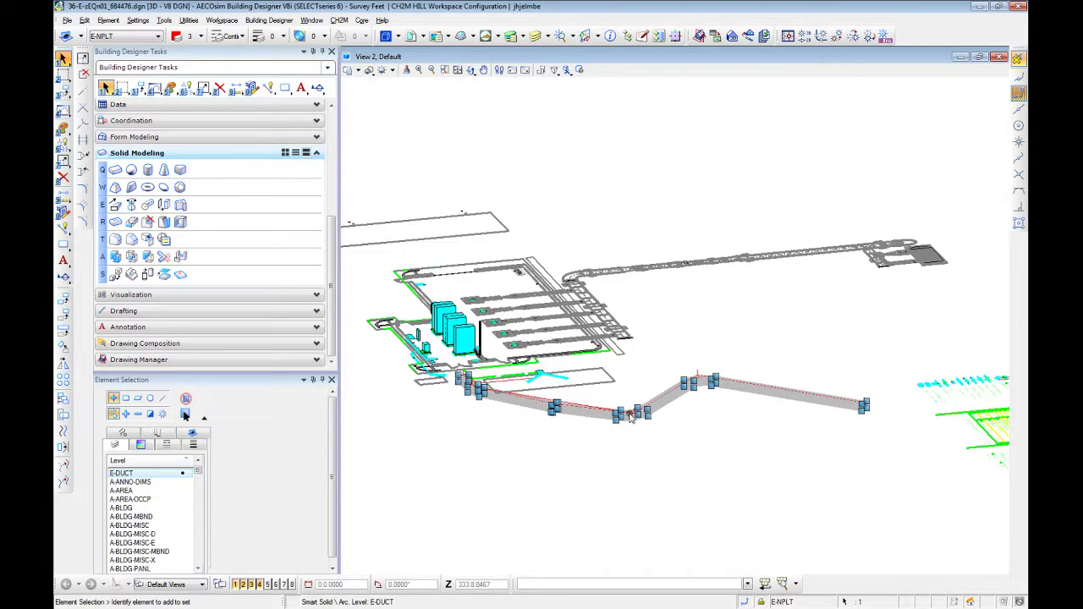
scroll(566, 412, "up", 4)
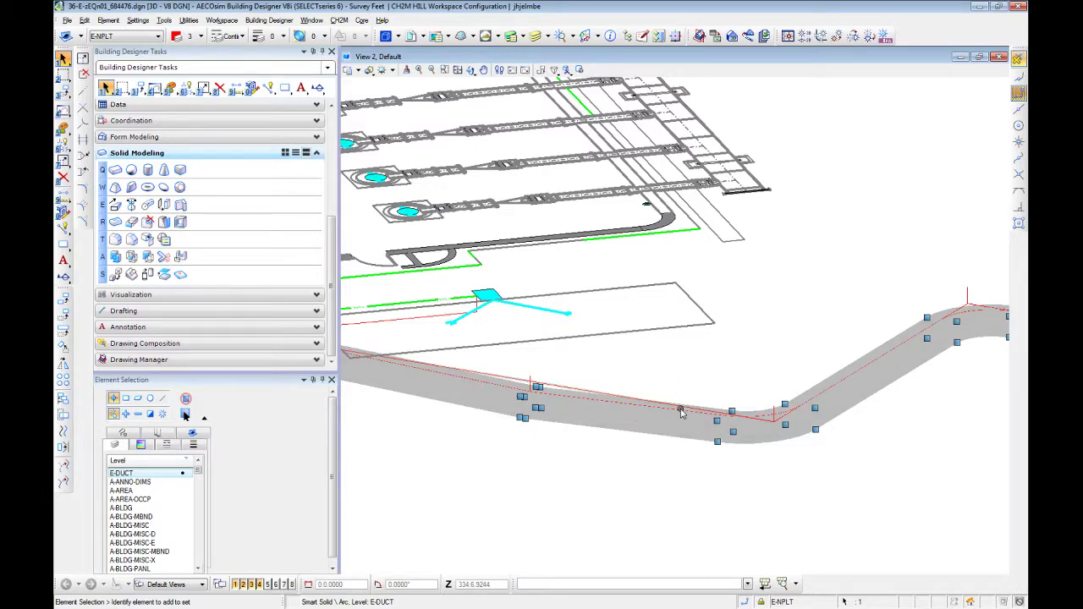
scroll(681, 415, "down", 3)
scroll(702, 438, "up", 4)
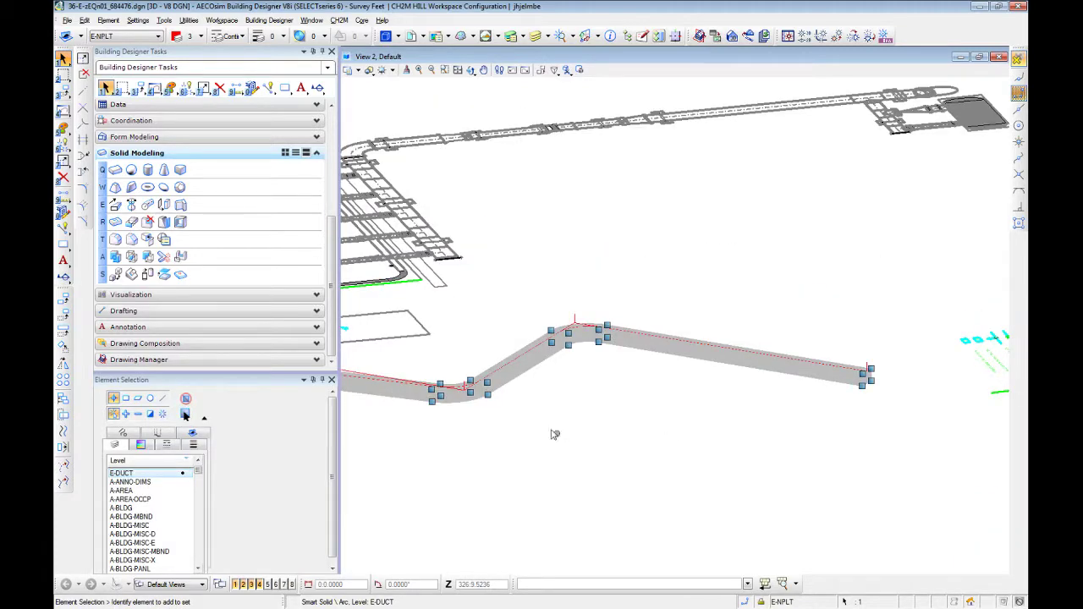
middle_click_drag(405, 433, 605, 435)
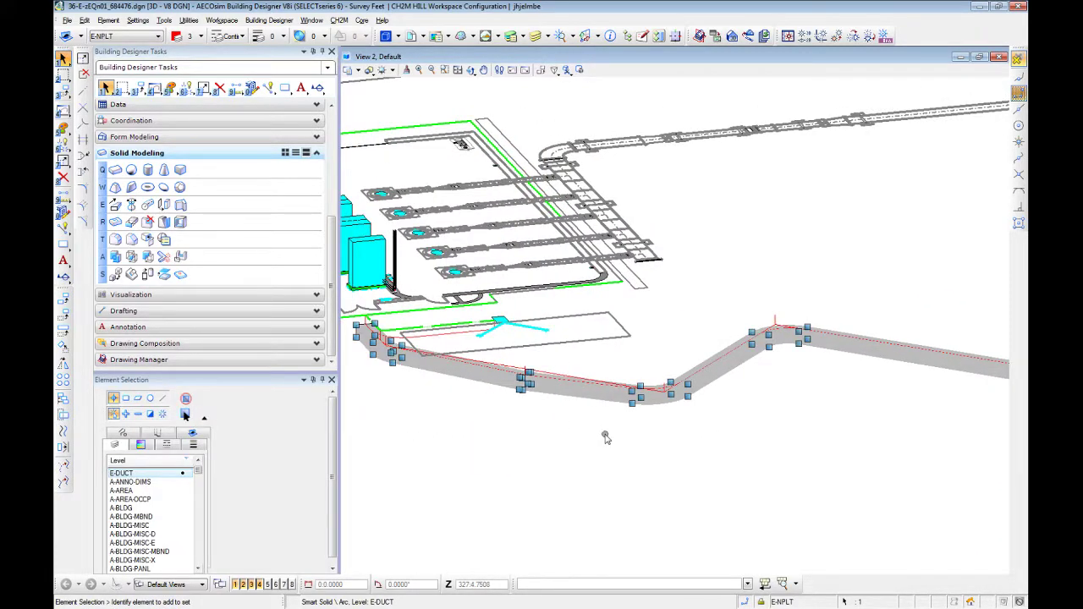
key("Delete")
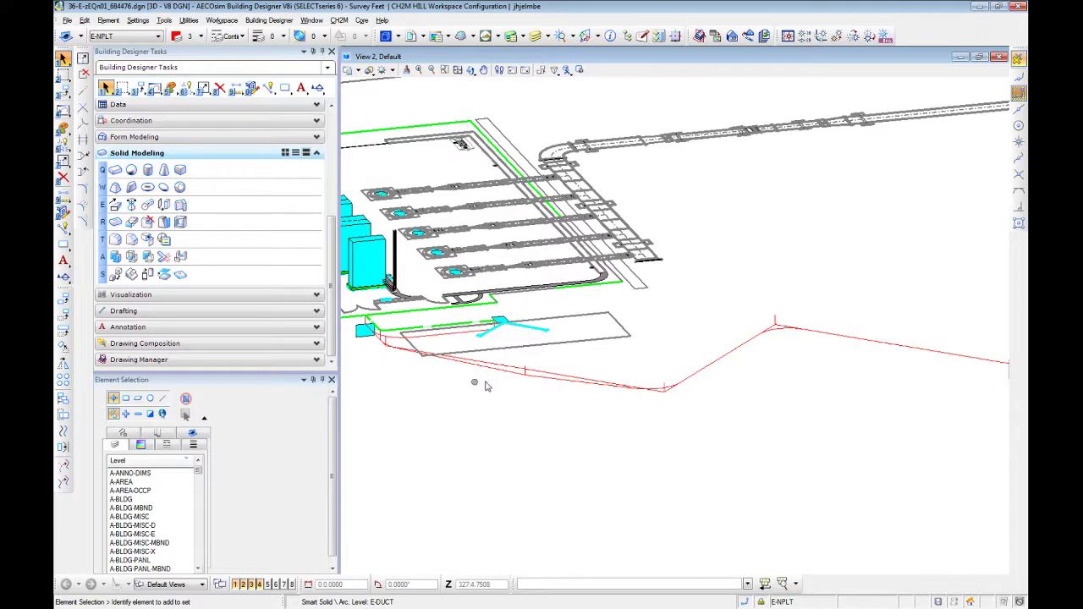
Delete the joined rounded path that dips through the lowered marker.
left_click(550, 377)
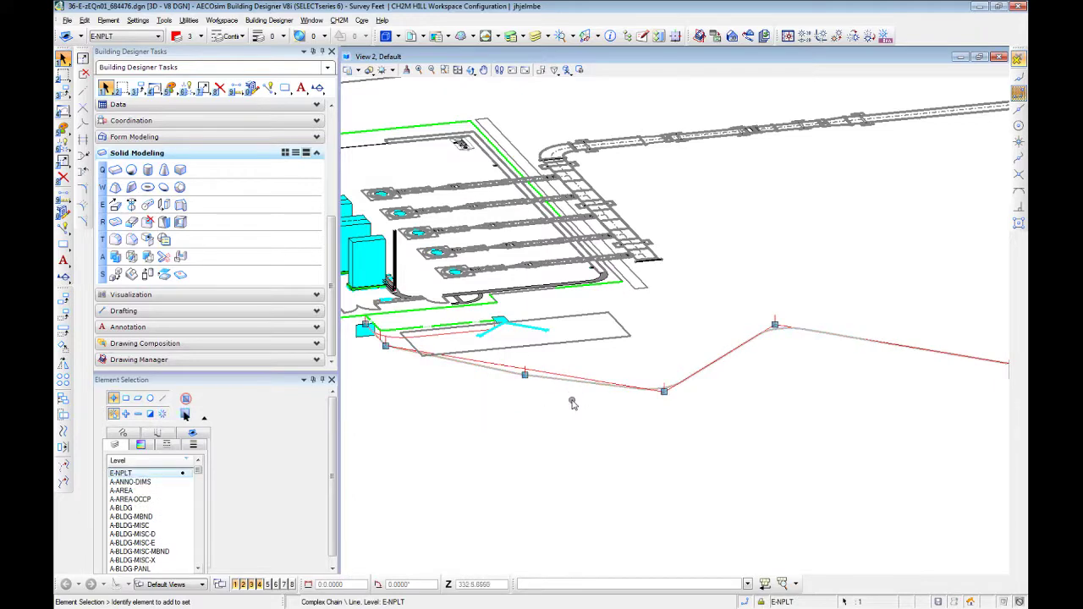
scroll(572, 402, "down", 3)
left_click(652, 420)
Try deleting the remaining red route lines and vertical markers, and undo that deletion.
left_click_drag(739, 401, 611, 371)
scroll(613, 382, "up", 4)
left_click_drag(716, 412, 434, 297)
scroll(376, 355, "up", 5)
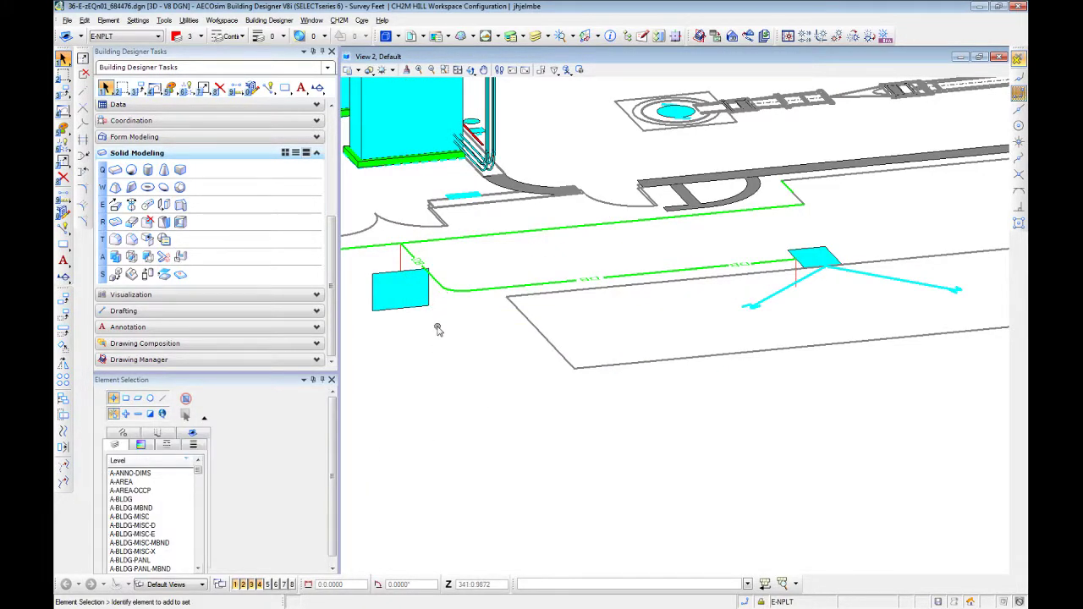
key("ctrl+z")
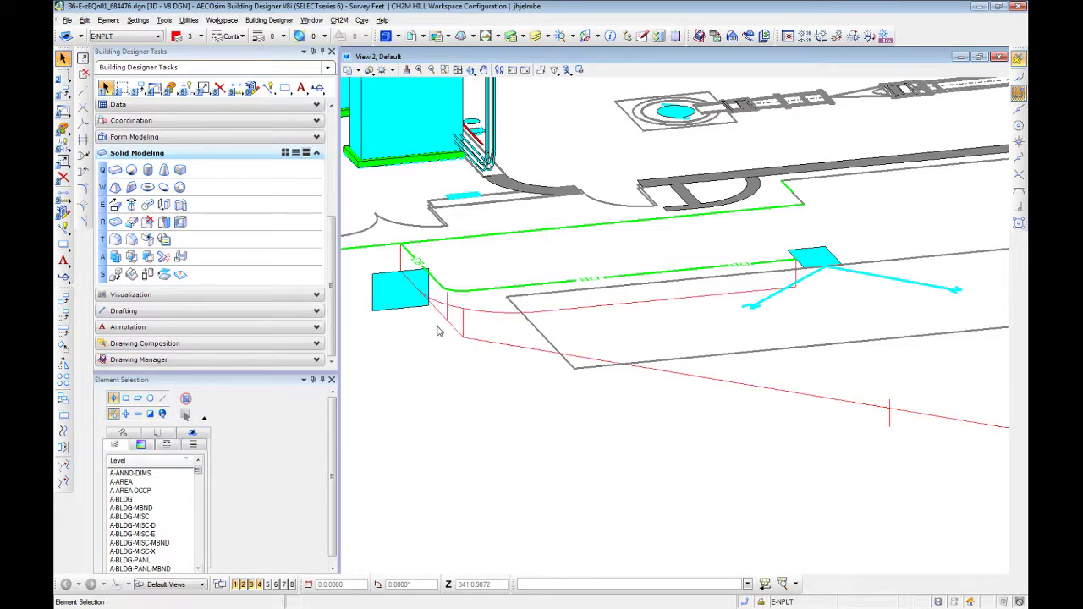